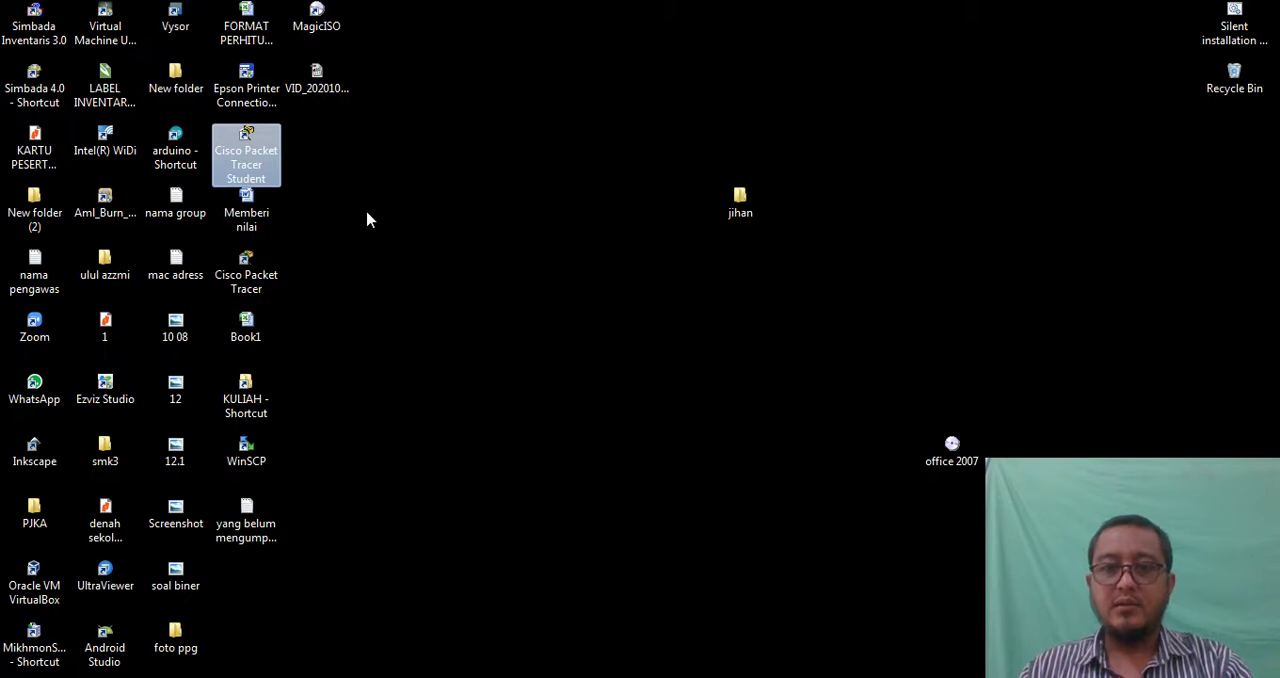
# Launch Cisco Packet Tracer Student from its desktop shortcut and maximize its window
pyautogui.moveTo(255, 142); pyautogui.dragTo(396, 328)
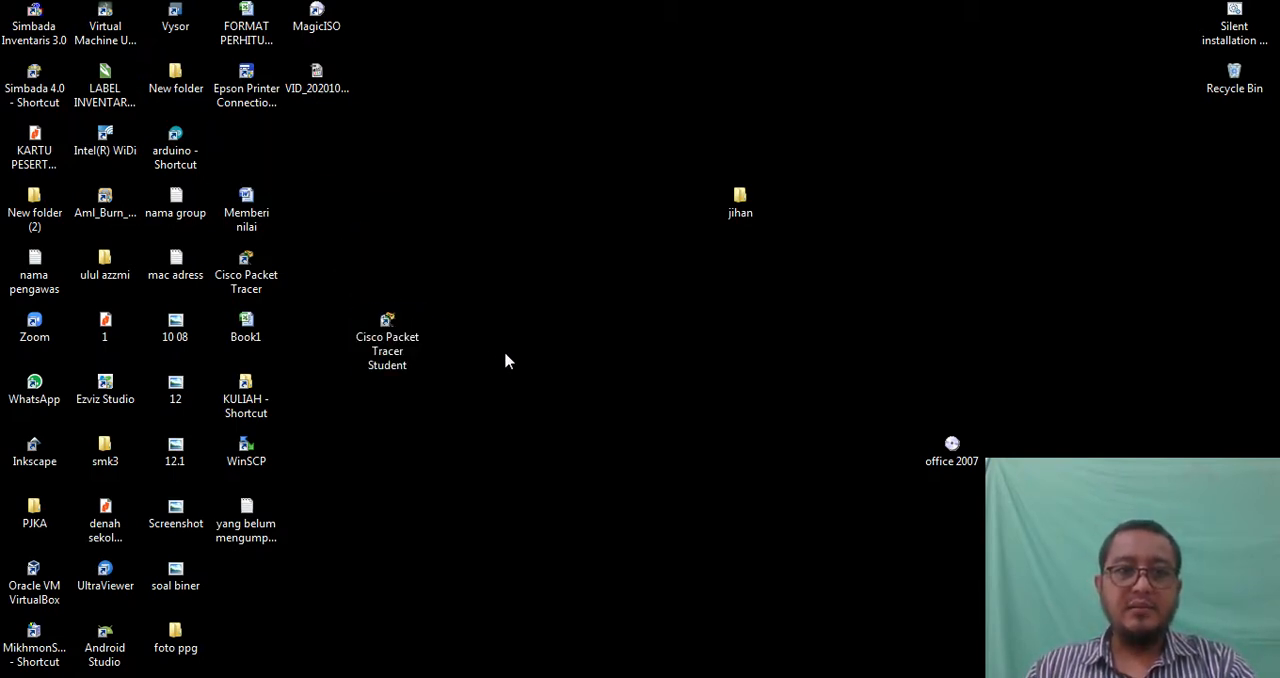
pyautogui.doubleClick(402, 322)
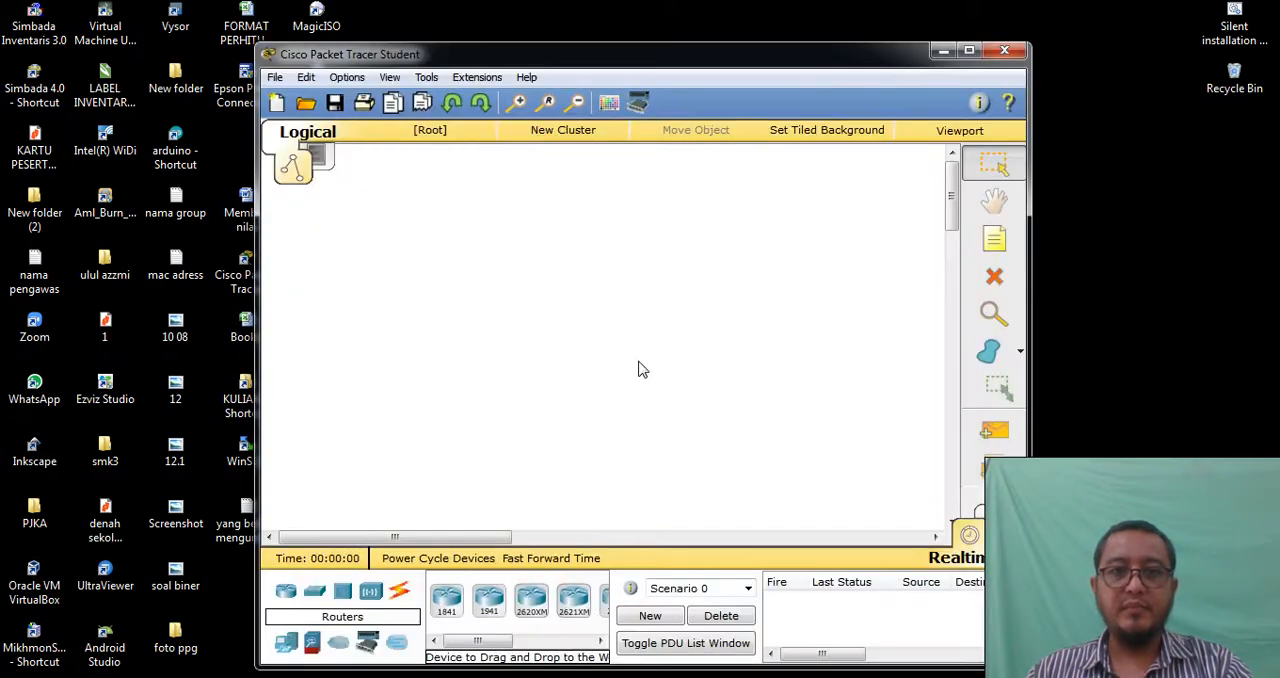
pyautogui.click(966, 50)
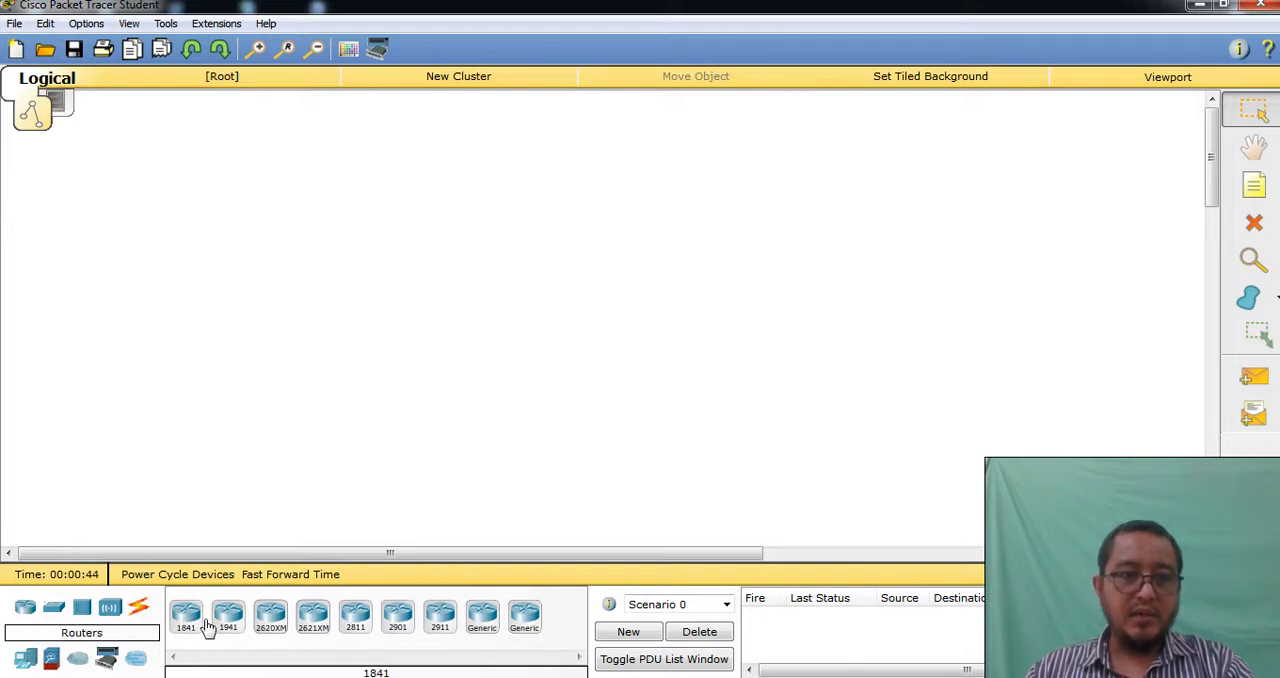
# Place an 1841 router and a 2811 router in the workspace, and delete both
pyautogui.moveTo(185, 618); pyautogui.dragTo(237, 395)
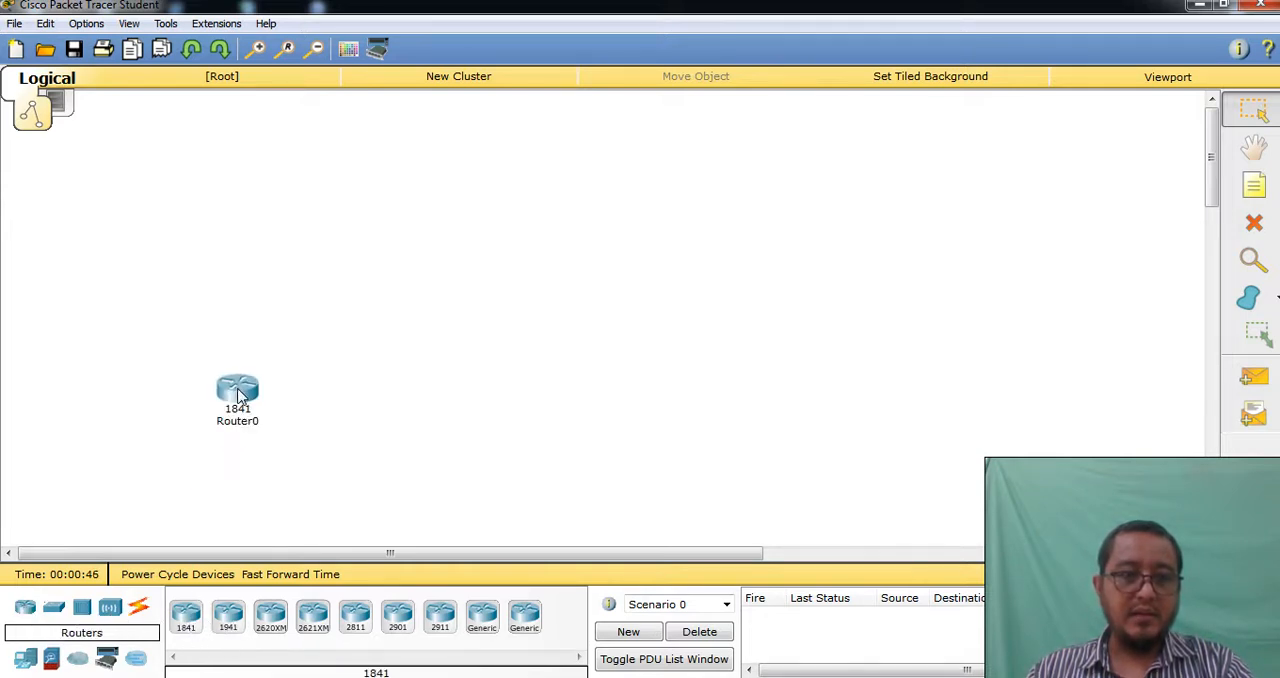
pyautogui.moveTo(356, 617); pyautogui.dragTo(428, 403)
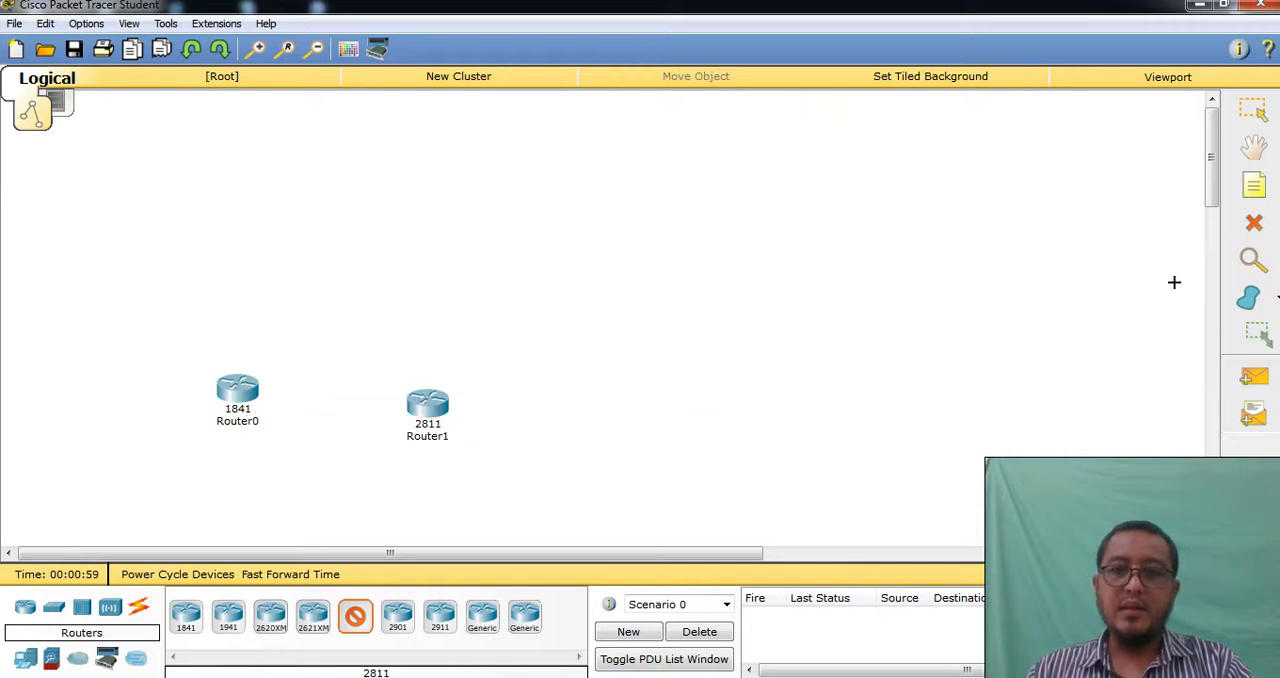
pyautogui.click(1255, 224)
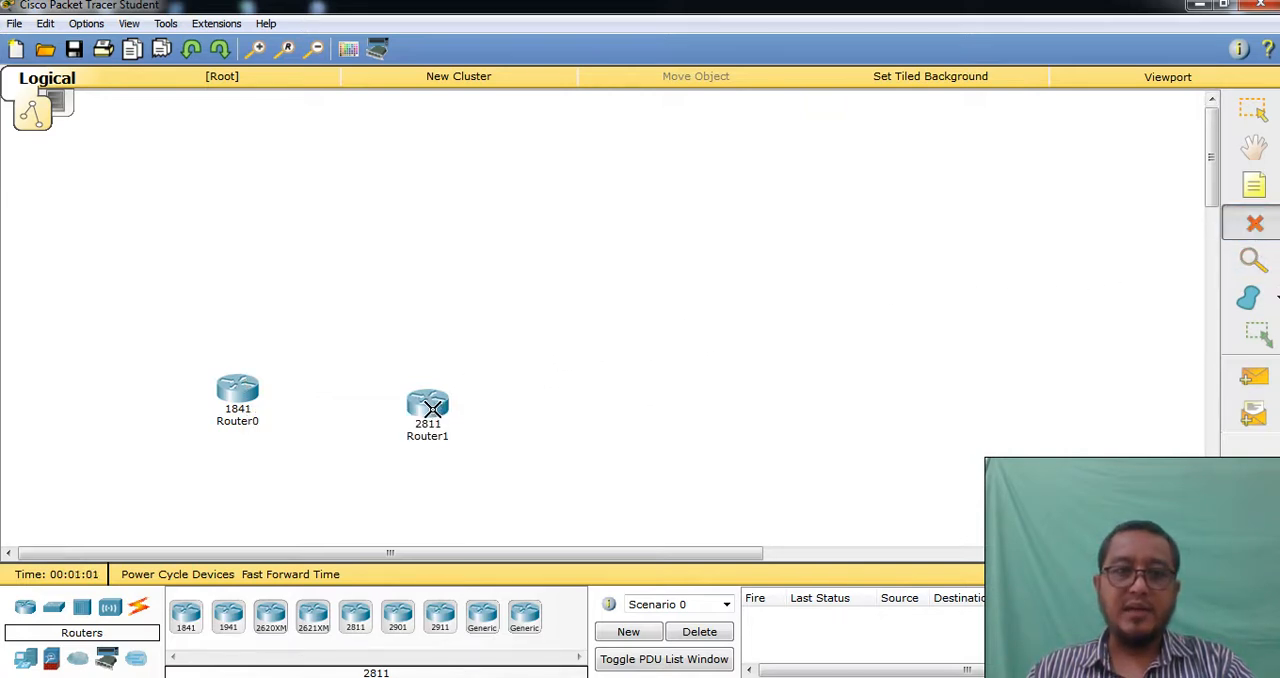
pyautogui.click(430, 408)
pyautogui.click(240, 385)
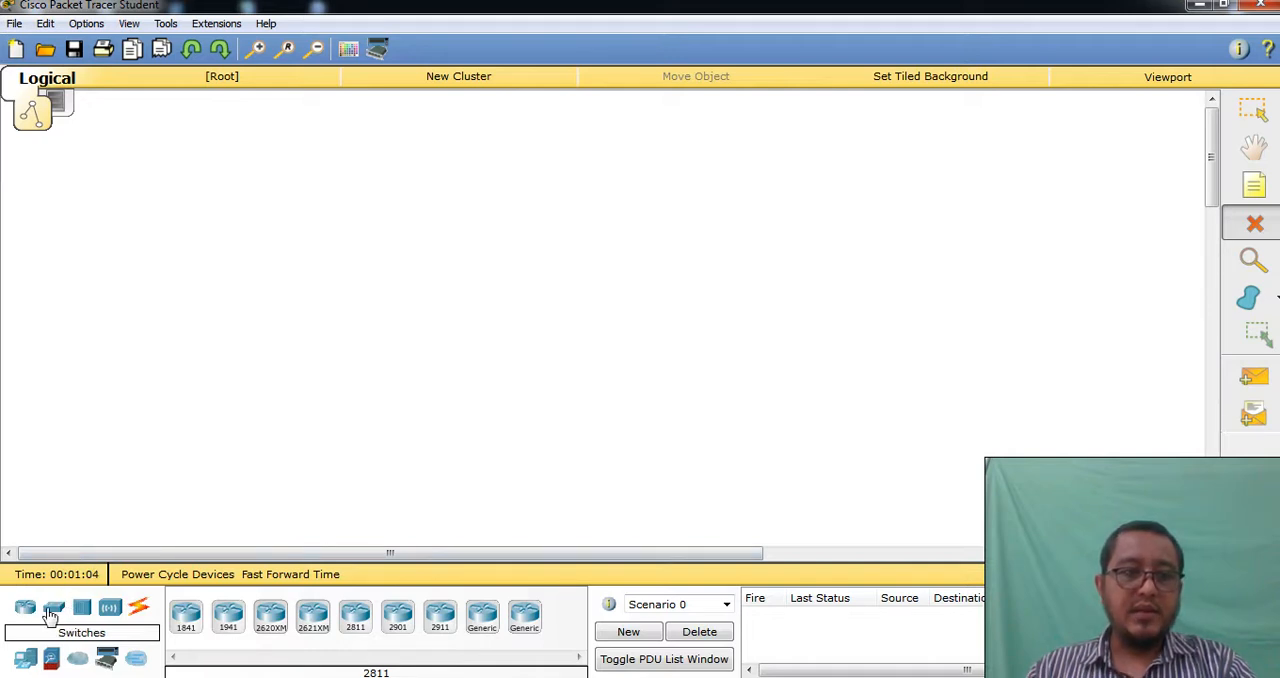
# Place four switches in the empty workspace: a 2950-24, a 2950T-24, a 2960-24TT and a 3560-24PS multilayer switch
pyautogui.click(55, 609)
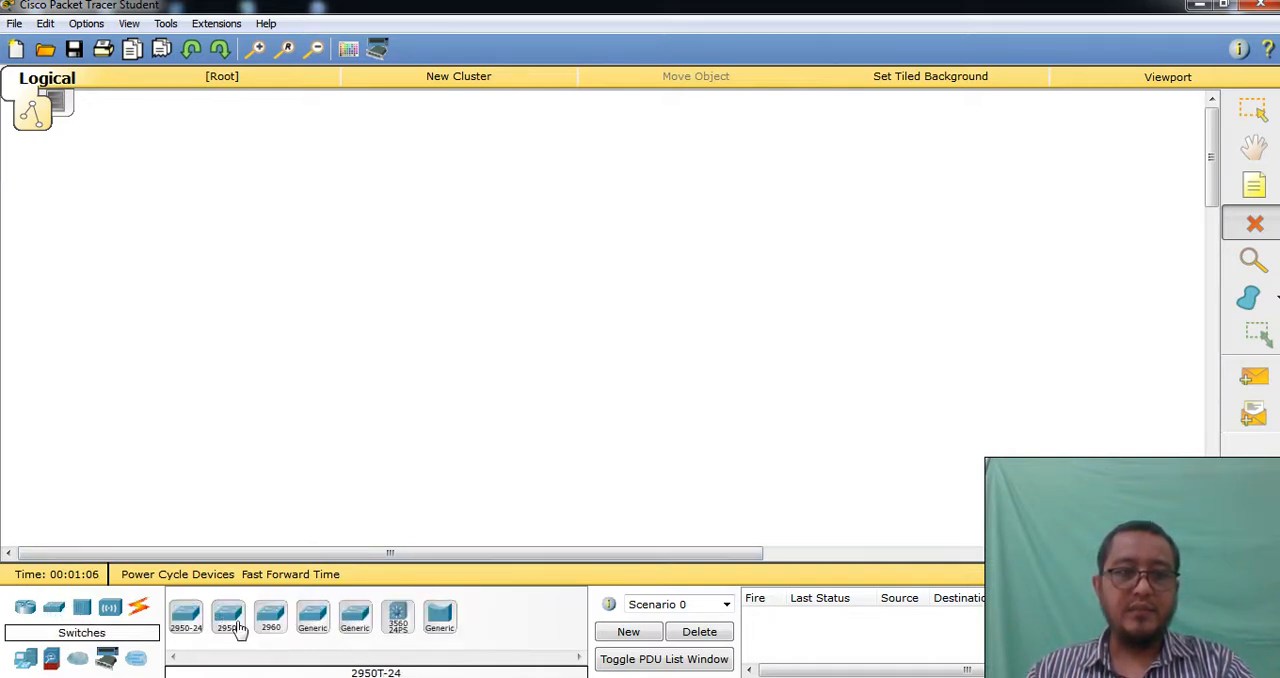
pyautogui.moveTo(185, 618); pyautogui.dragTo(292, 281)
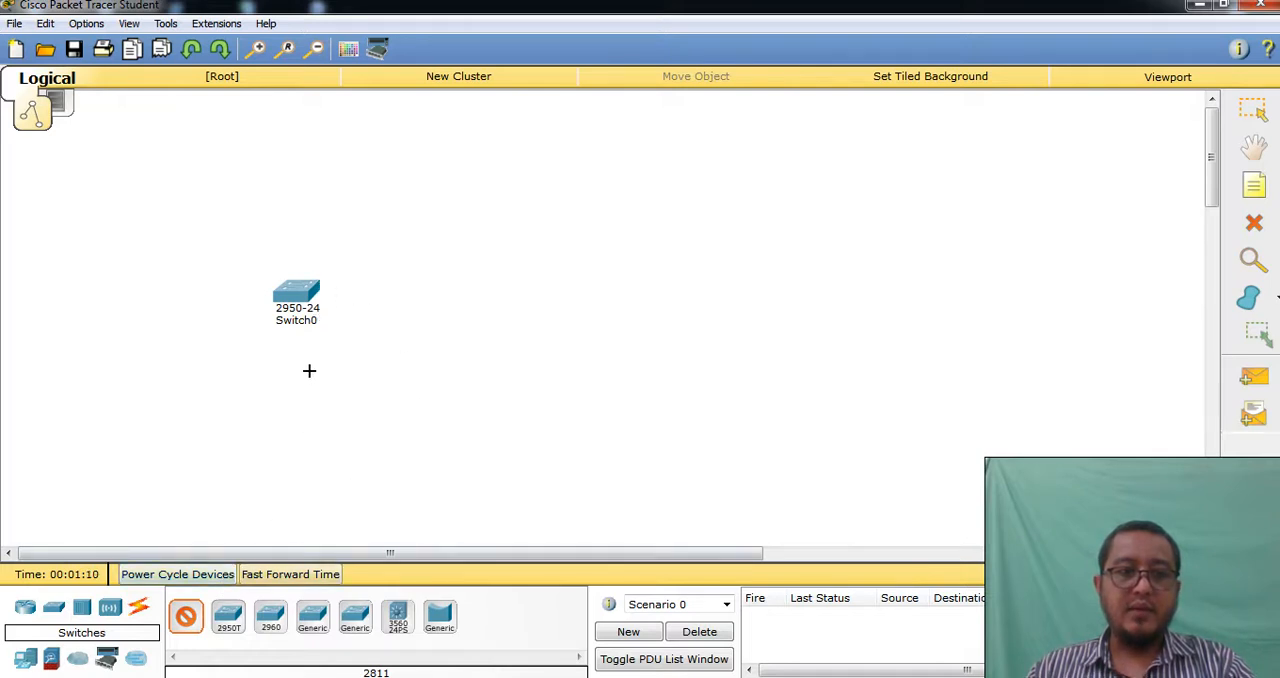
pyautogui.moveTo(240, 608); pyautogui.dragTo(433, 316)
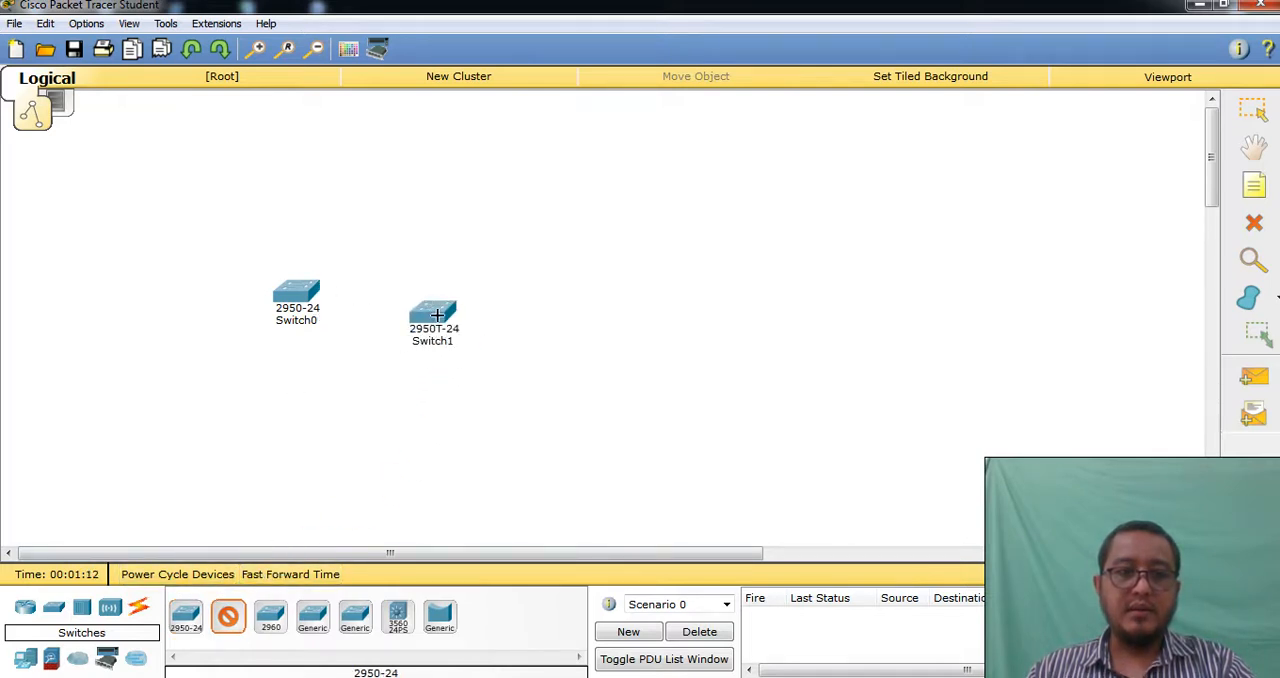
pyautogui.moveTo(280, 628); pyautogui.dragTo(518, 418)
pyautogui.moveTo(397, 617); pyautogui.dragTo(614, 252)
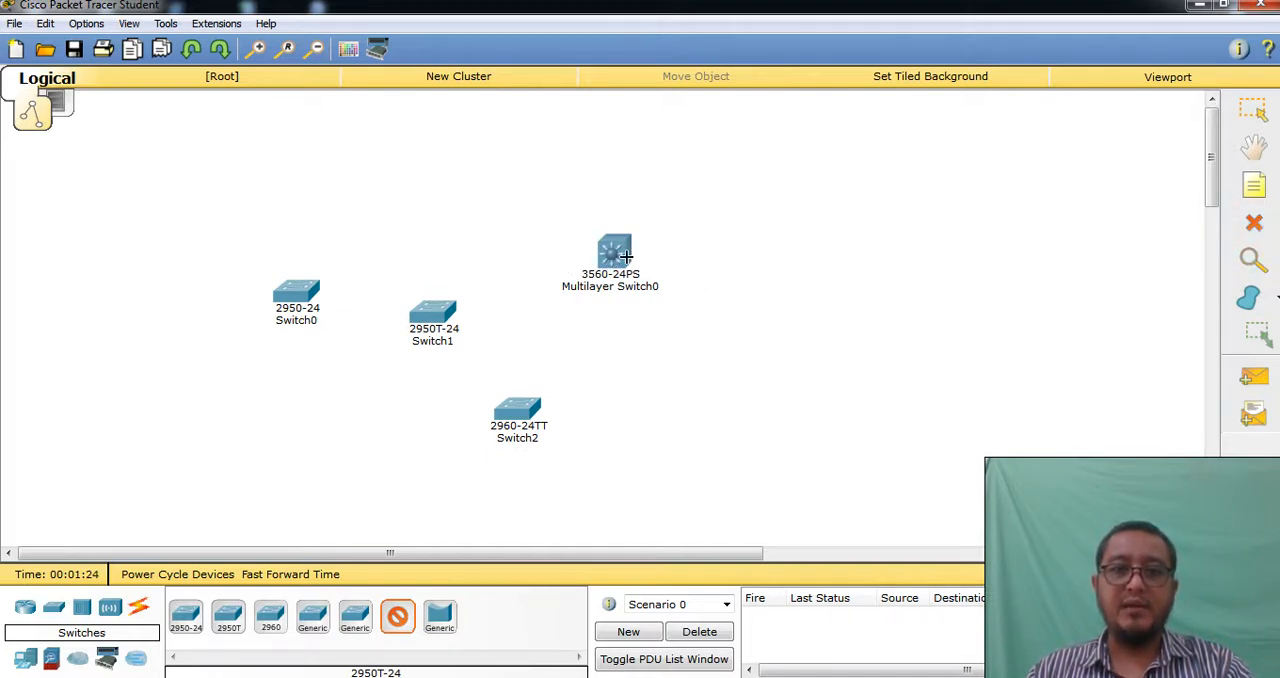
# Delete the 3560-24PS multilayer switch and the three other switches from the workspace
pyautogui.click(1255, 223)
pyautogui.click(622, 254)
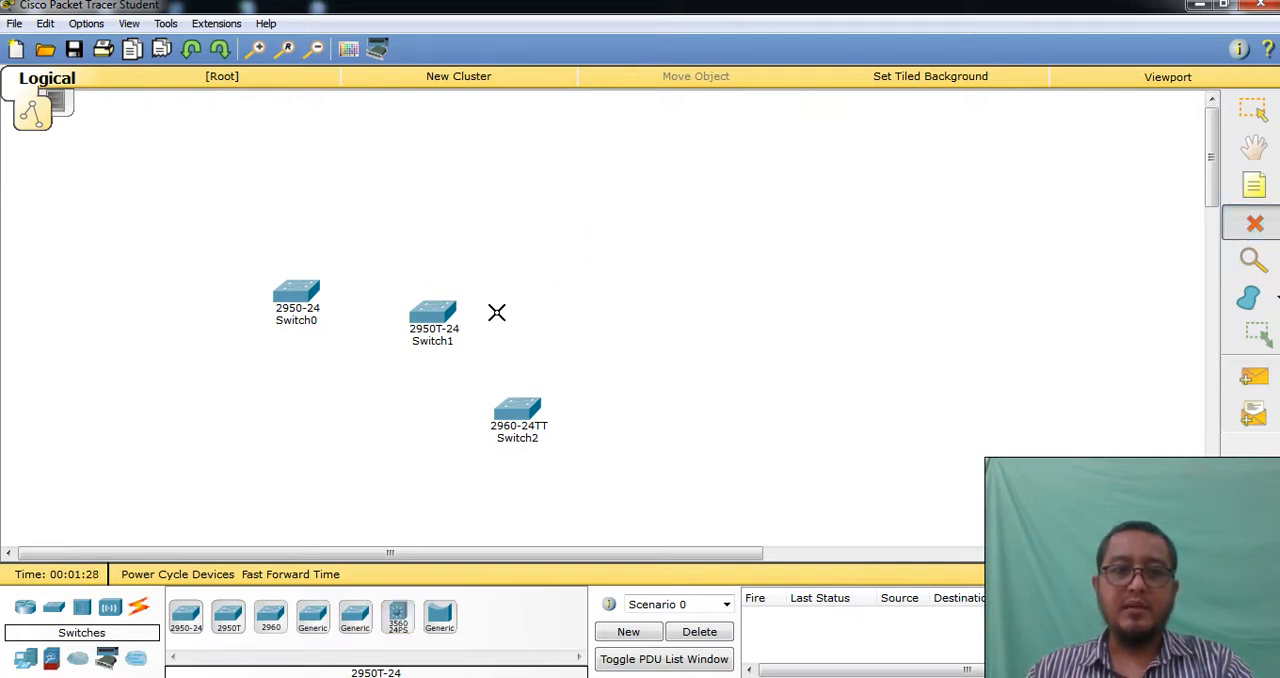
pyautogui.click(295, 292)
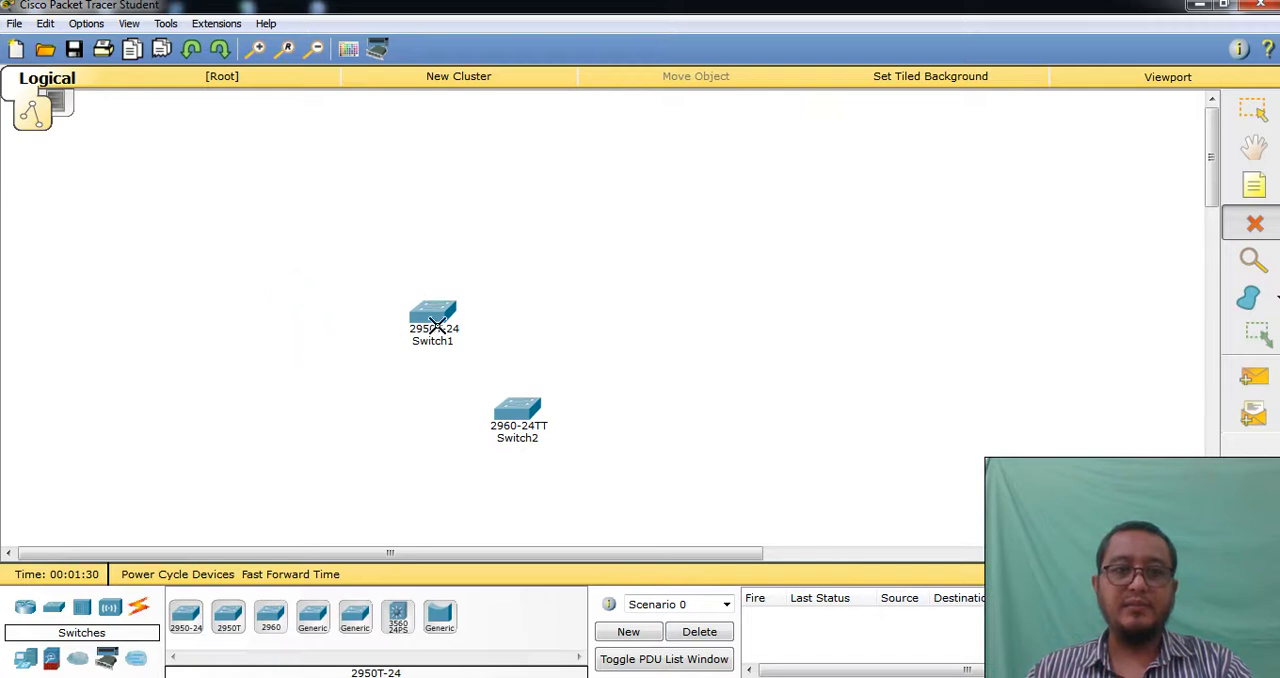
pyautogui.click(436, 318)
pyautogui.click(523, 412)
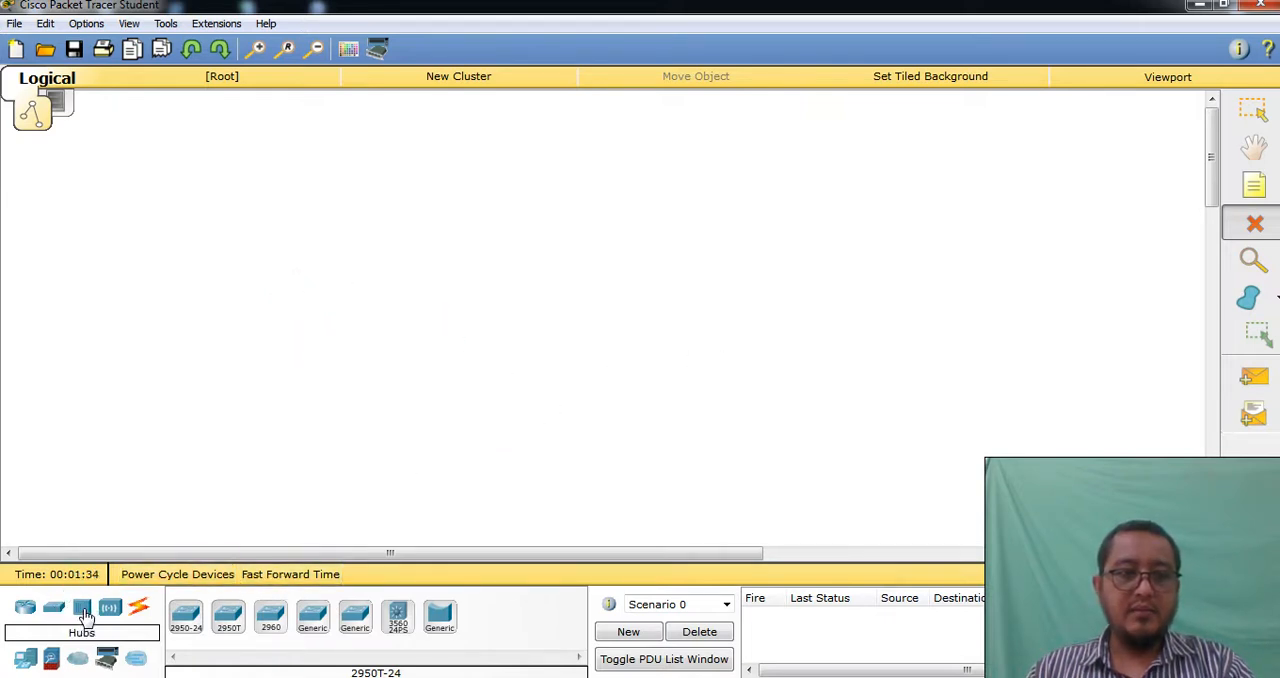
# Place a generic hub in the workspace and delete it
pyautogui.click(84, 613)
pyautogui.click(185, 614)
pyautogui.click(344, 320)
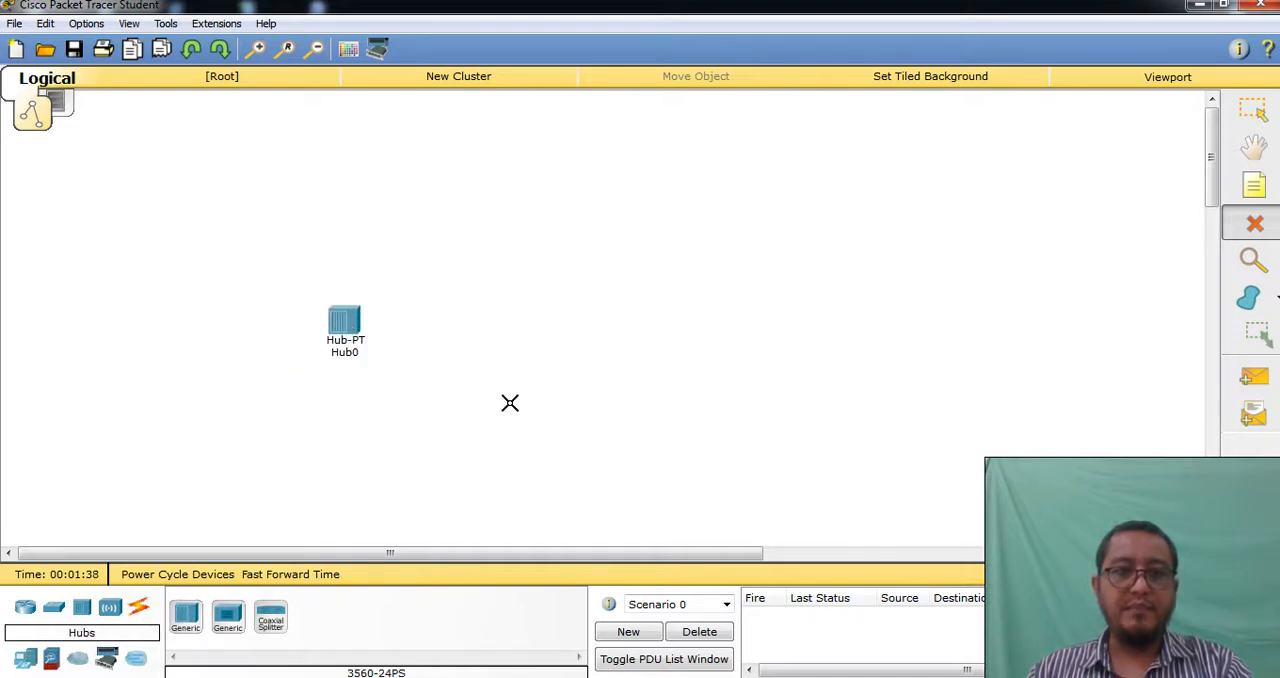
pyautogui.click(232, 637)
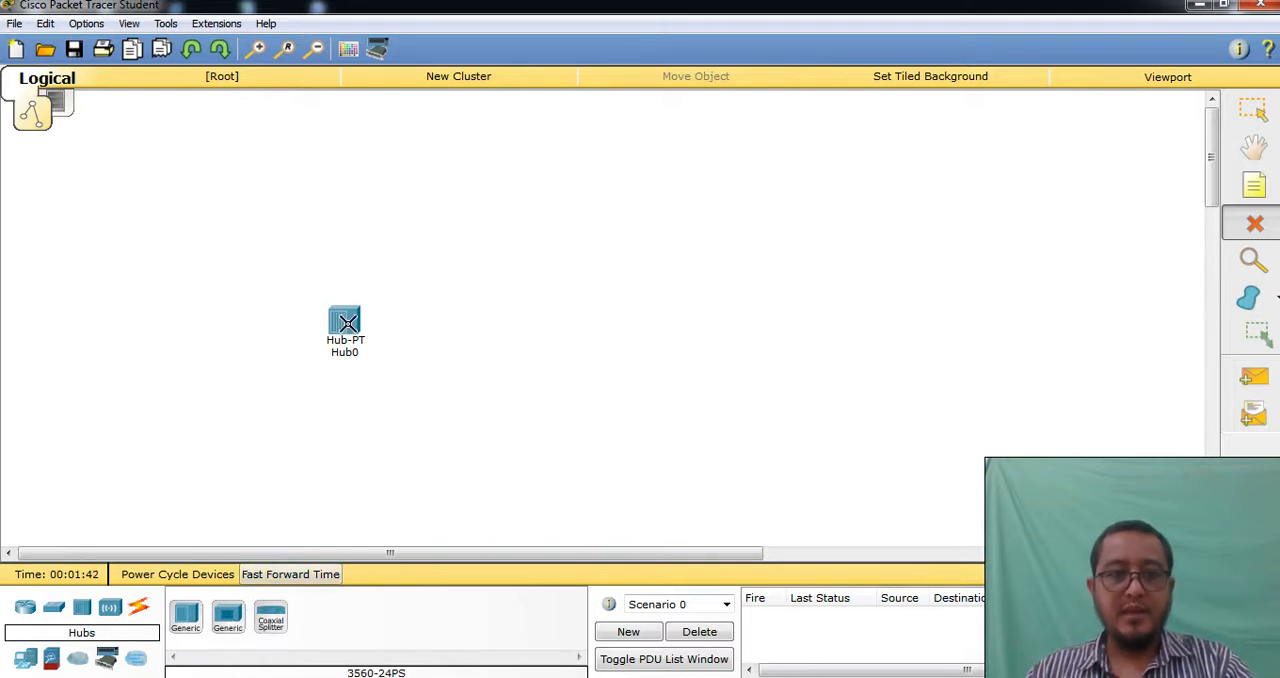
pyautogui.click(347, 321)
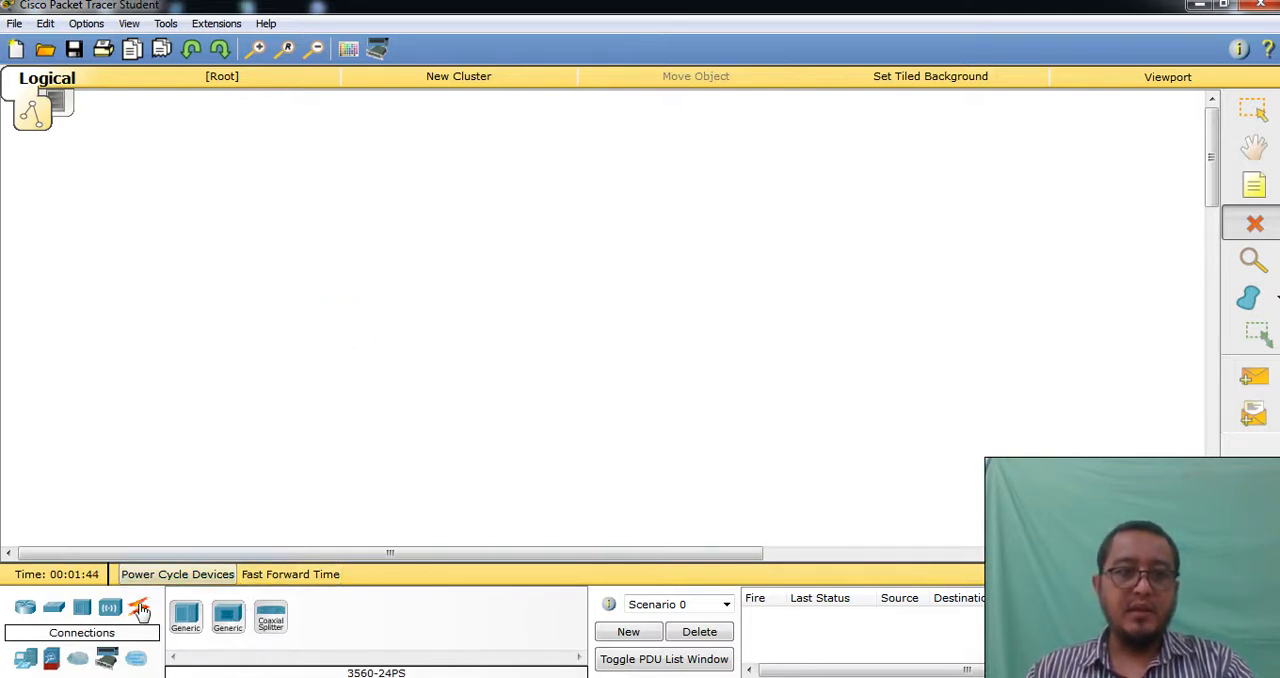
# Place a WRT300N wireless router and a generic access point side by side in the workspace
pyautogui.click(110, 609)
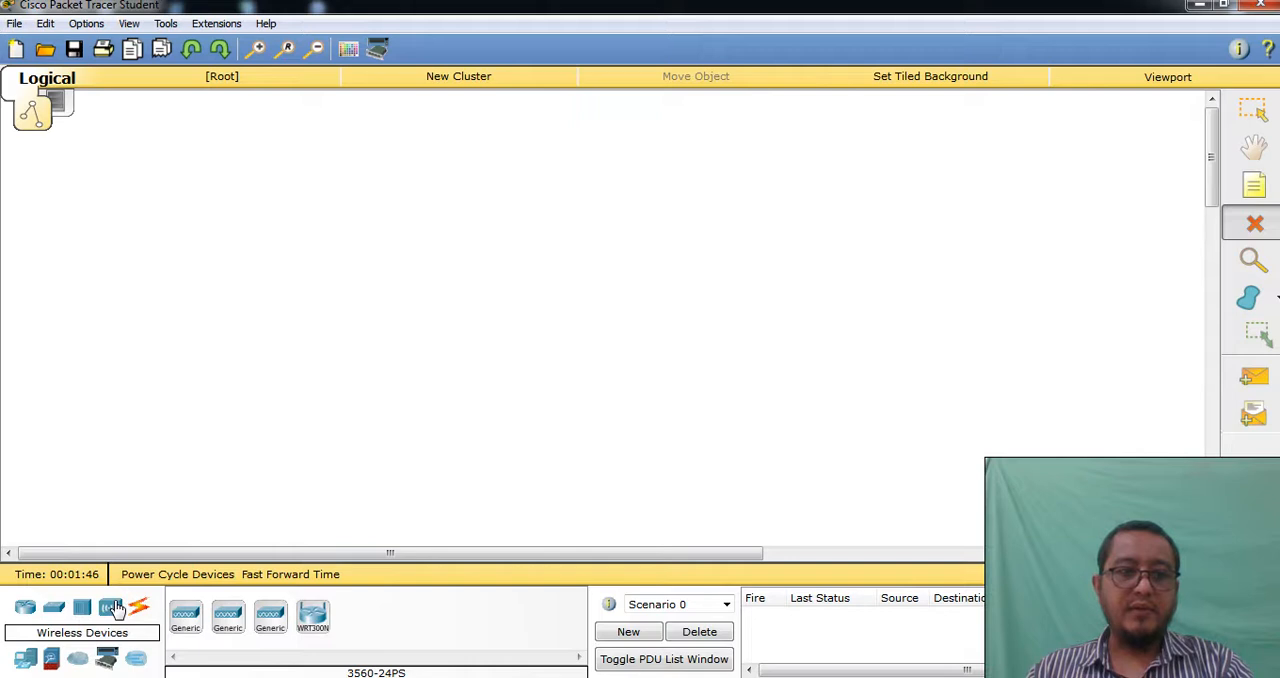
pyautogui.click(312, 617)
pyautogui.click(471, 250)
pyautogui.click(183, 617)
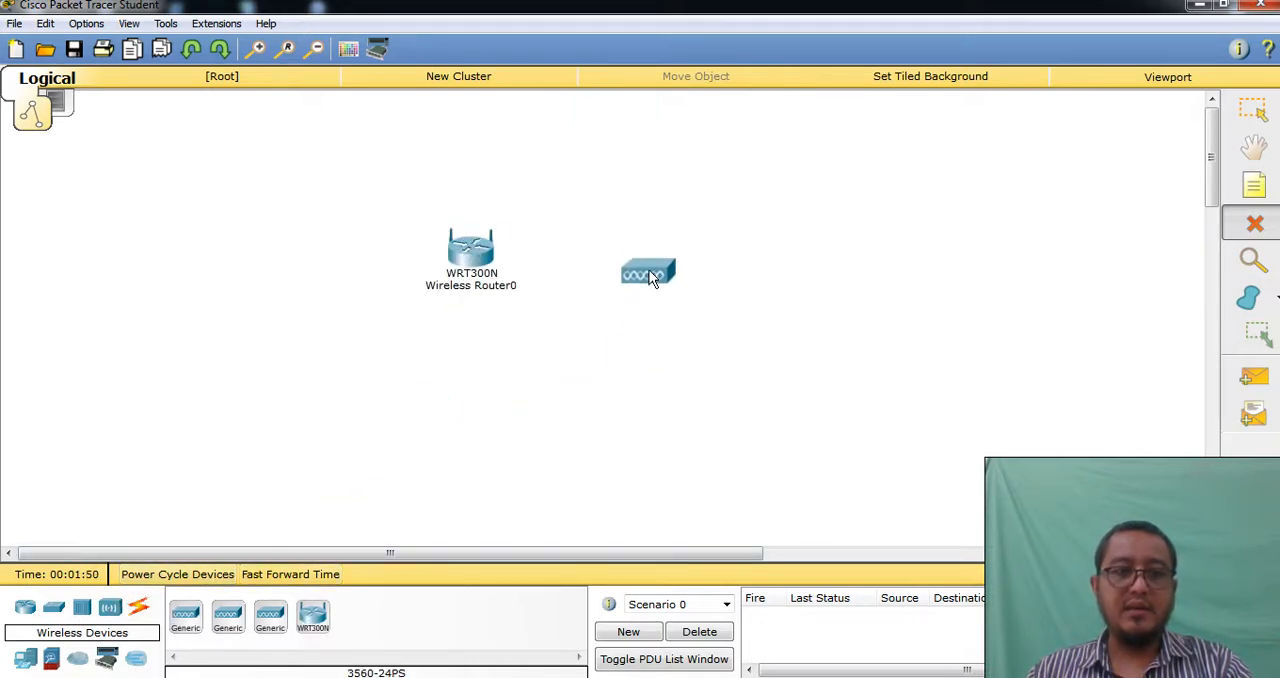
pyautogui.click(652, 254)
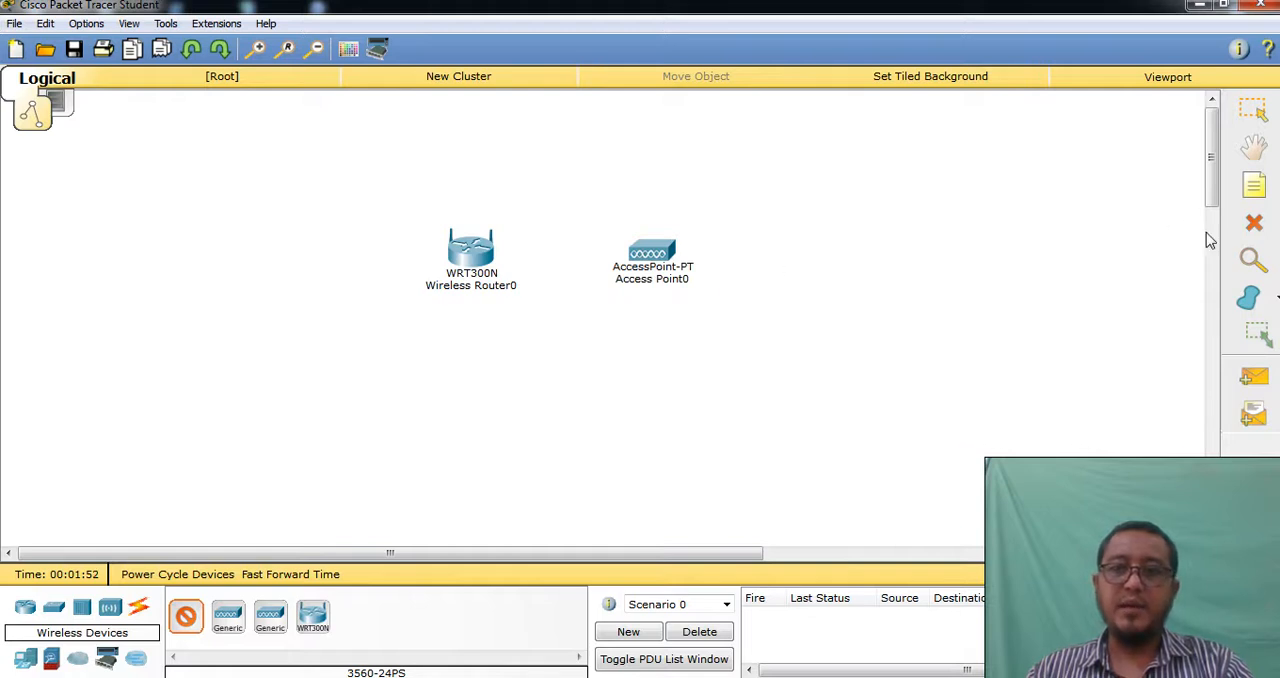
# Delete the access point and the WRT300N wireless router
pyautogui.click(1254, 230)
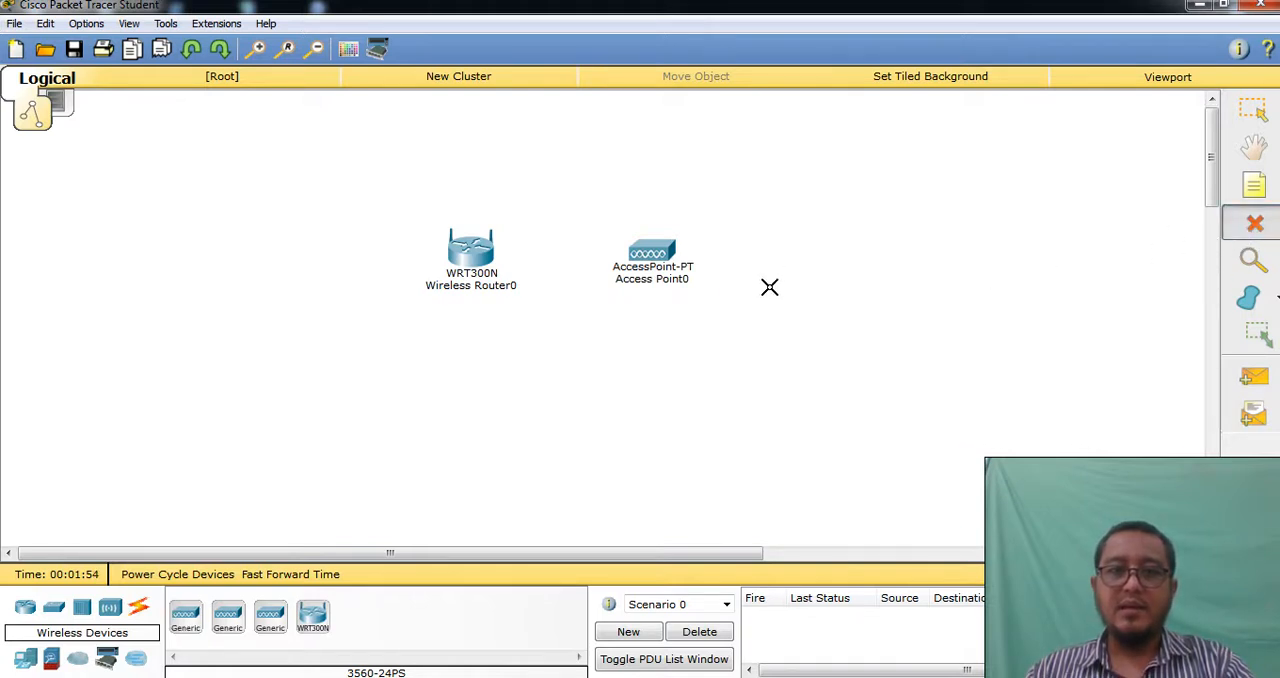
pyautogui.click(668, 249)
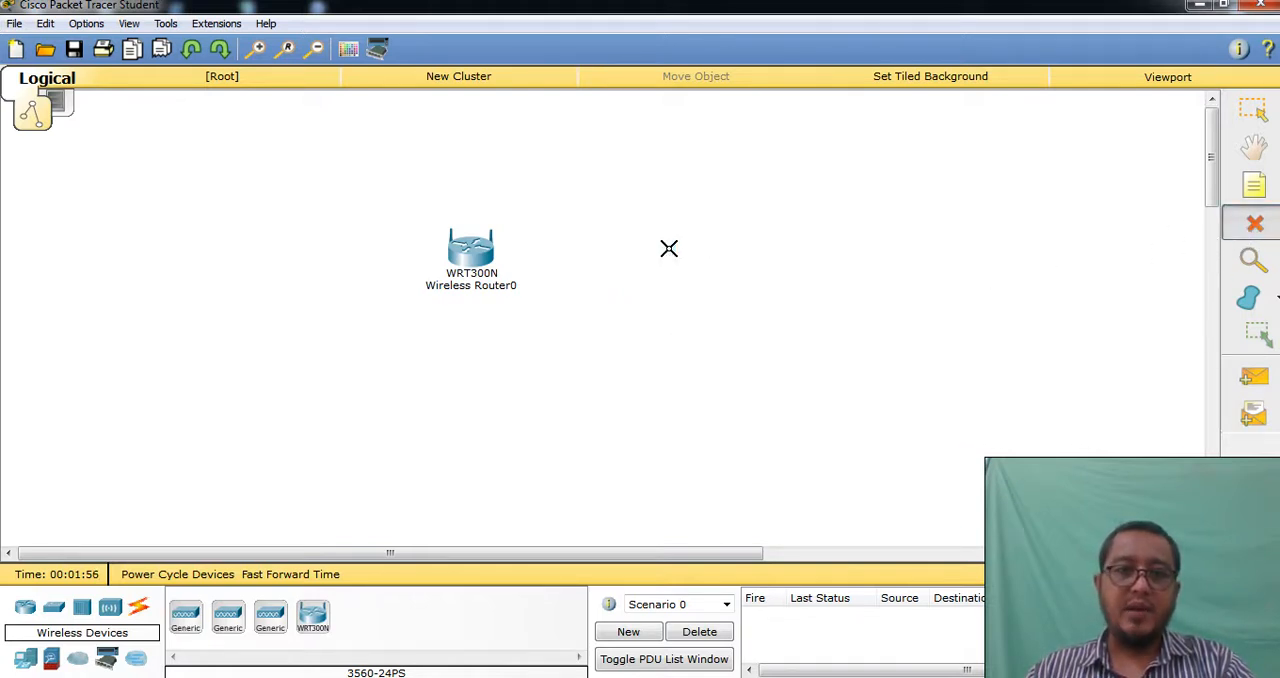
pyautogui.click(466, 251)
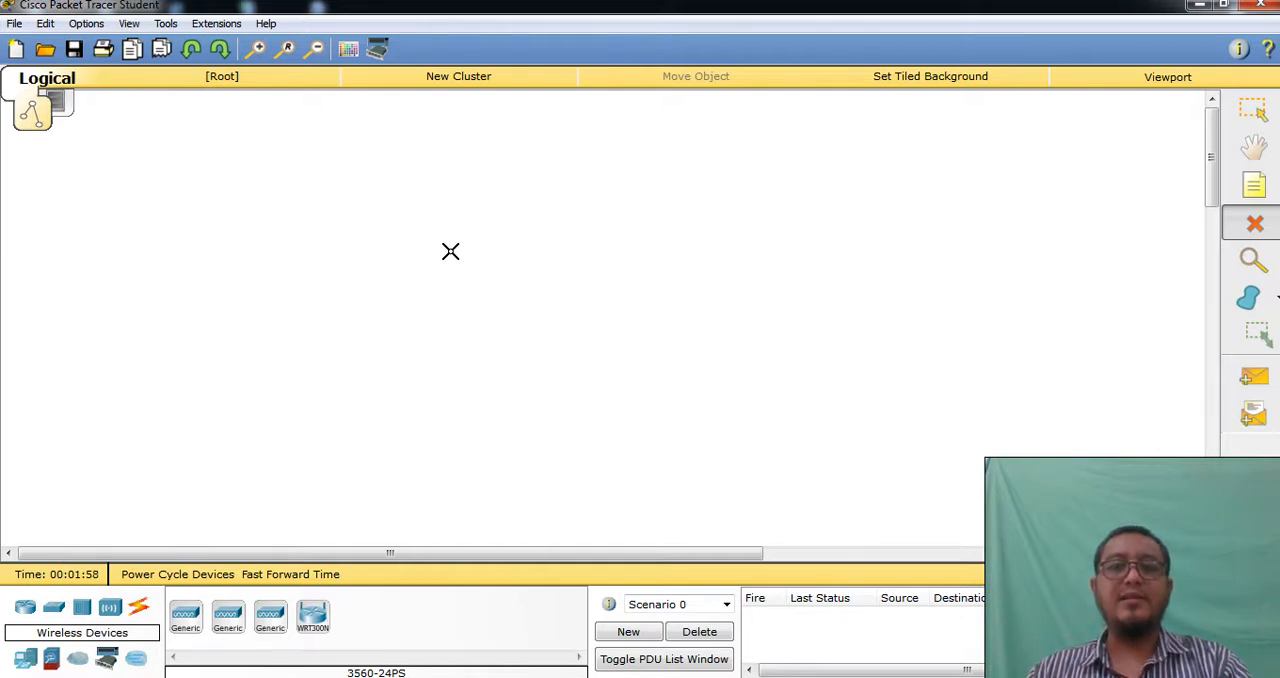
# View the available connection types, and place a generic PC, laptop and server in a row in the workspace
pyautogui.click(140, 609)
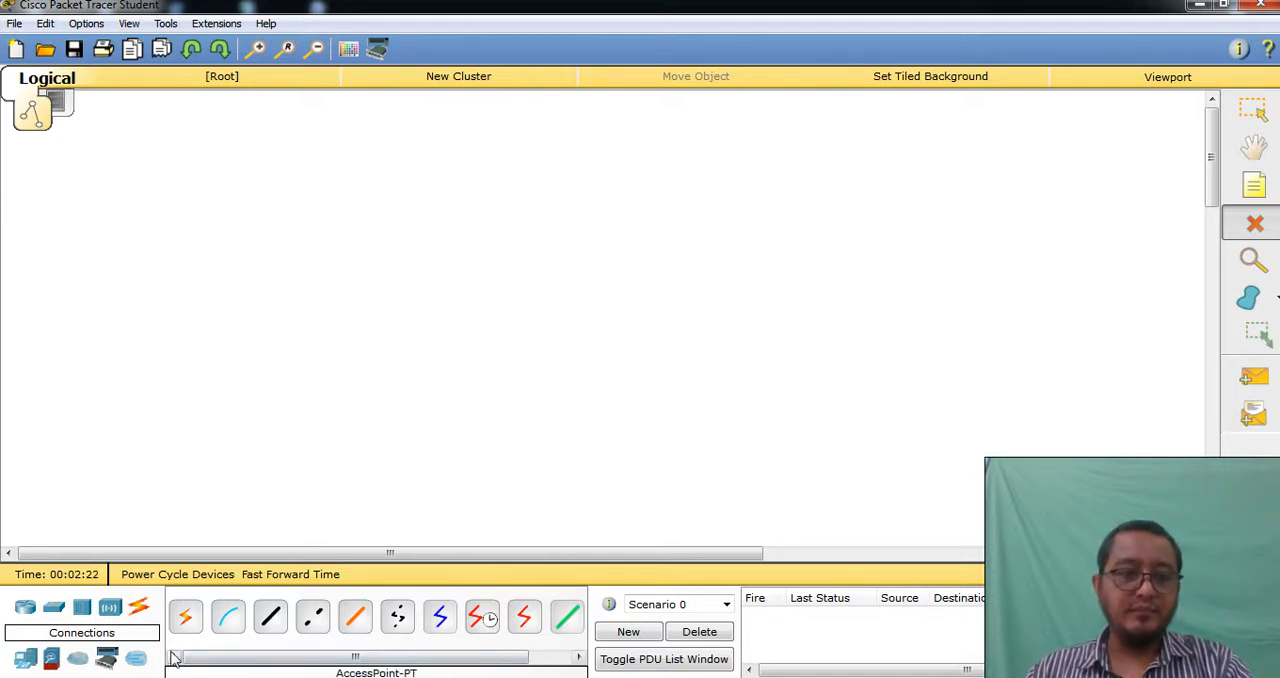
pyautogui.click(30, 663)
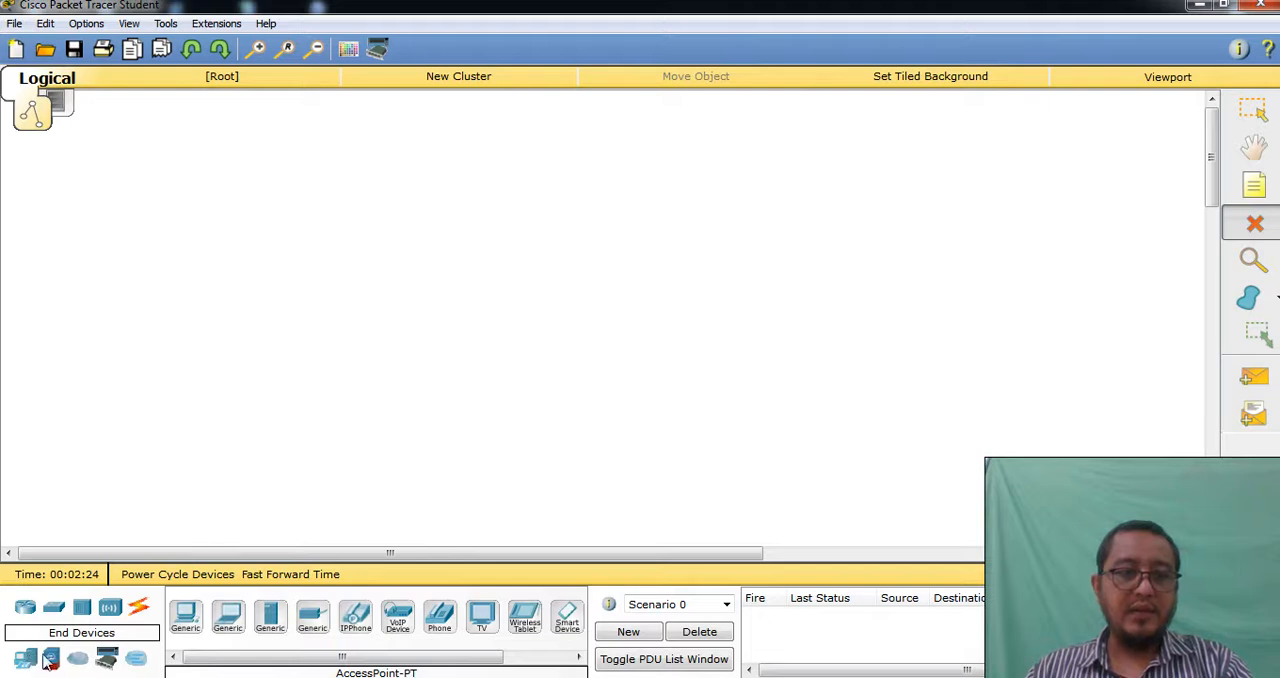
pyautogui.click(185, 615)
pyautogui.click(193, 312)
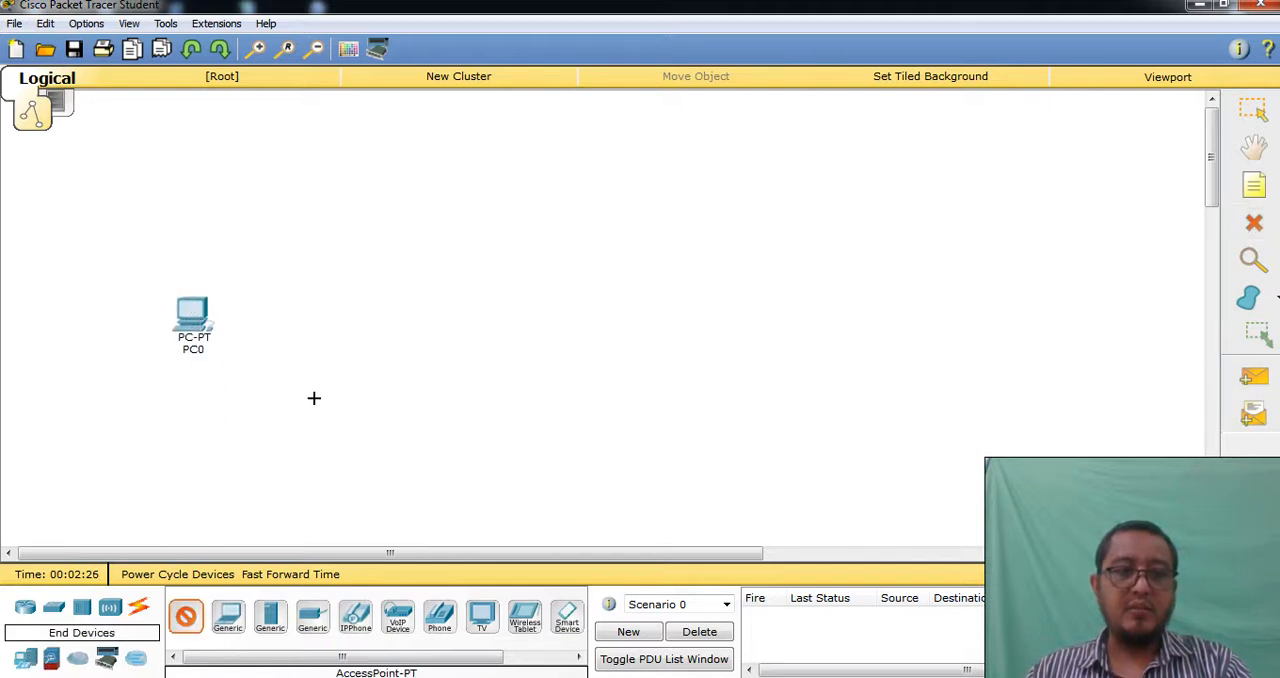
pyautogui.click(228, 615)
pyautogui.click(328, 318)
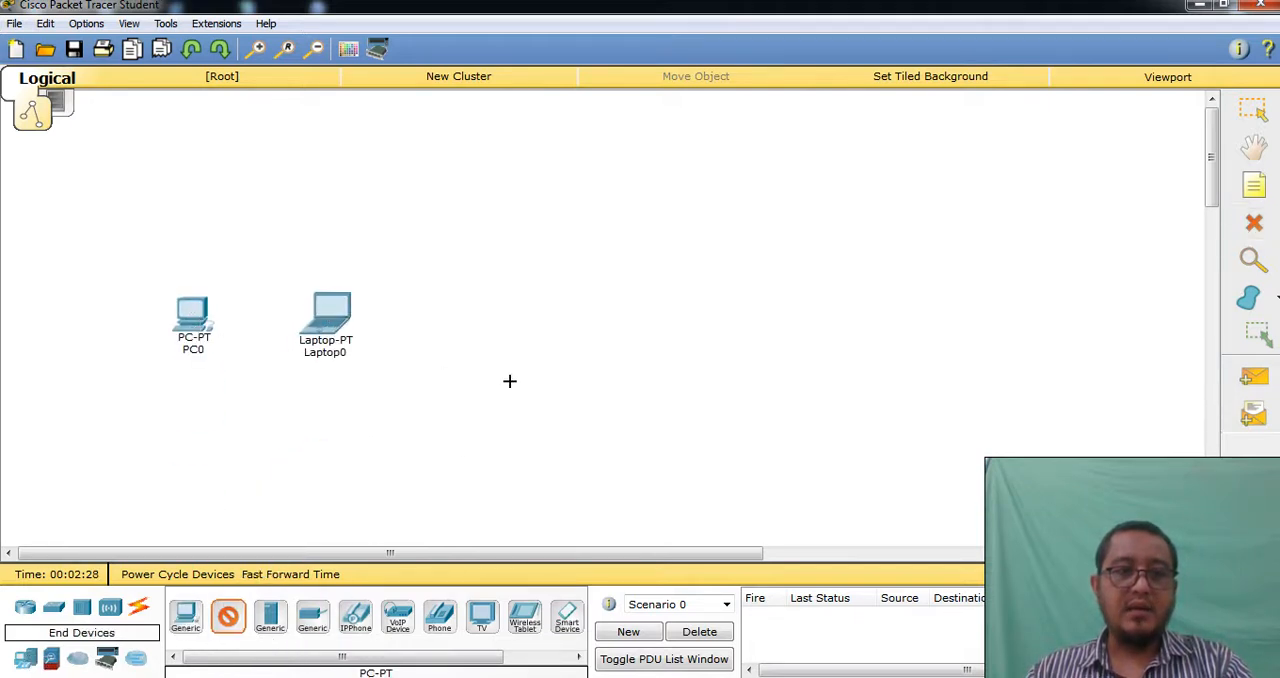
pyautogui.click(270, 615)
pyautogui.click(469, 342)
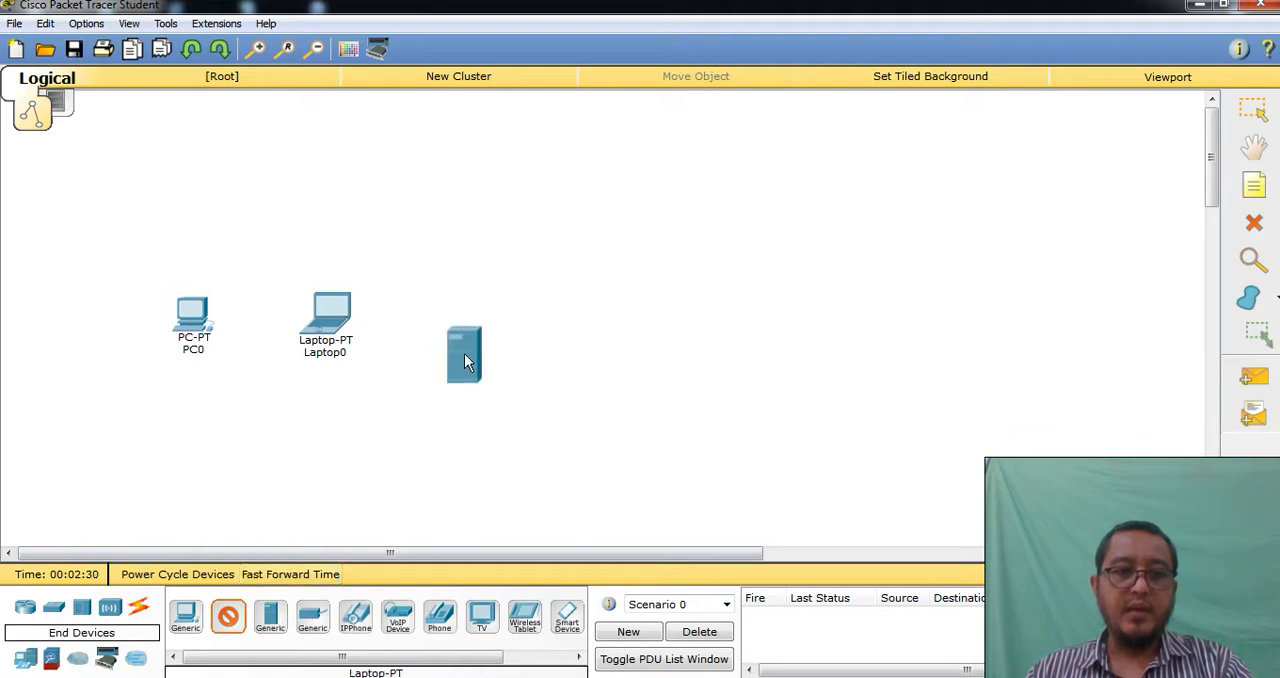
# Add a smart device (PDA) and a 7960 IP phone beyond the server
pyautogui.moveTo(449, 662); pyautogui.dragTo(530, 664)
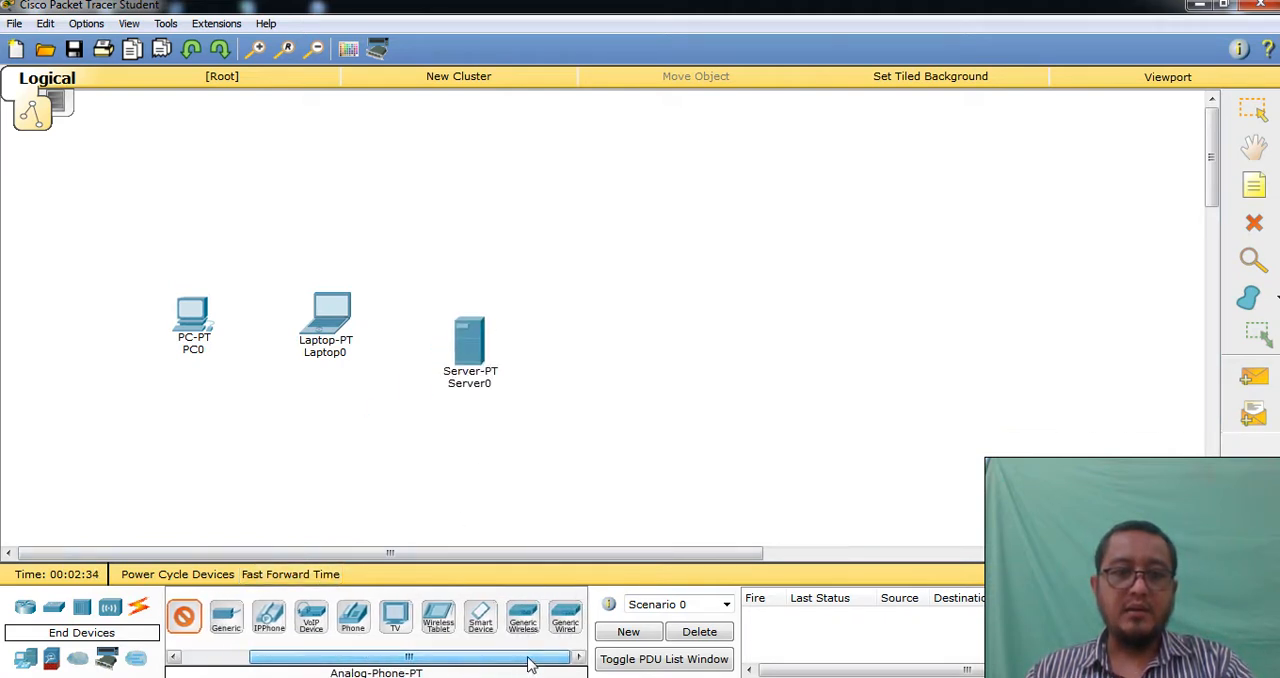
pyautogui.click(481, 616)
pyautogui.click(630, 313)
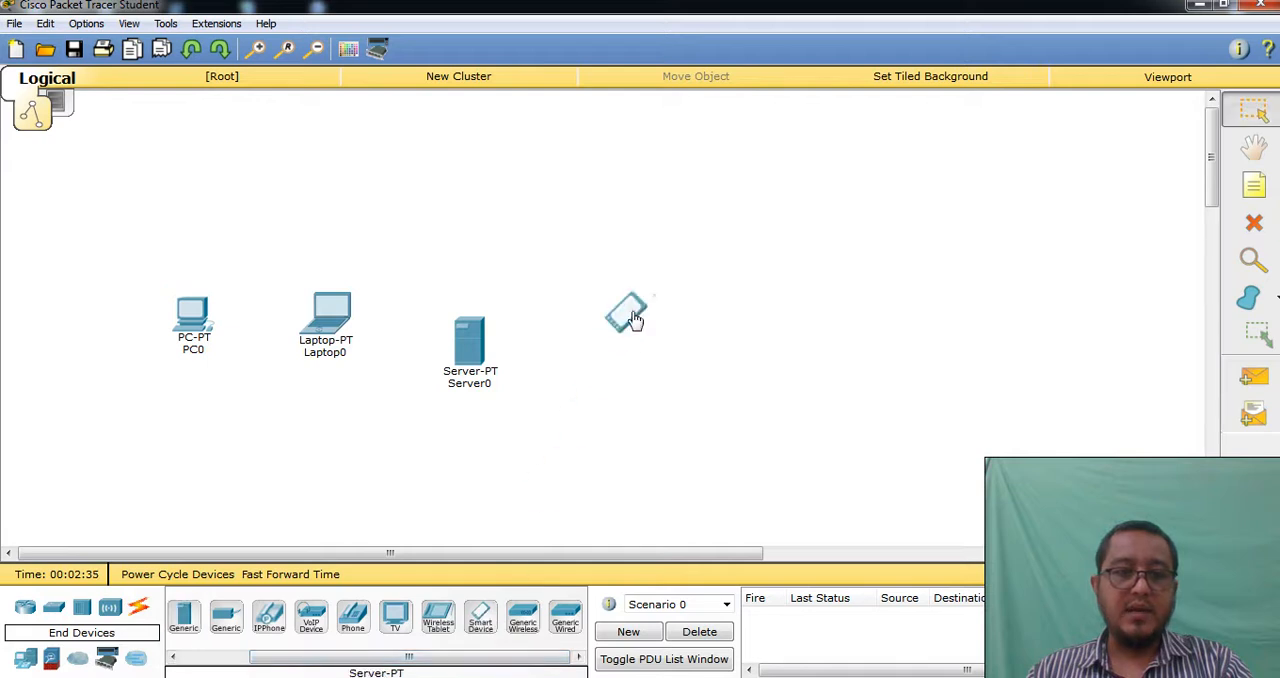
pyautogui.click(268, 616)
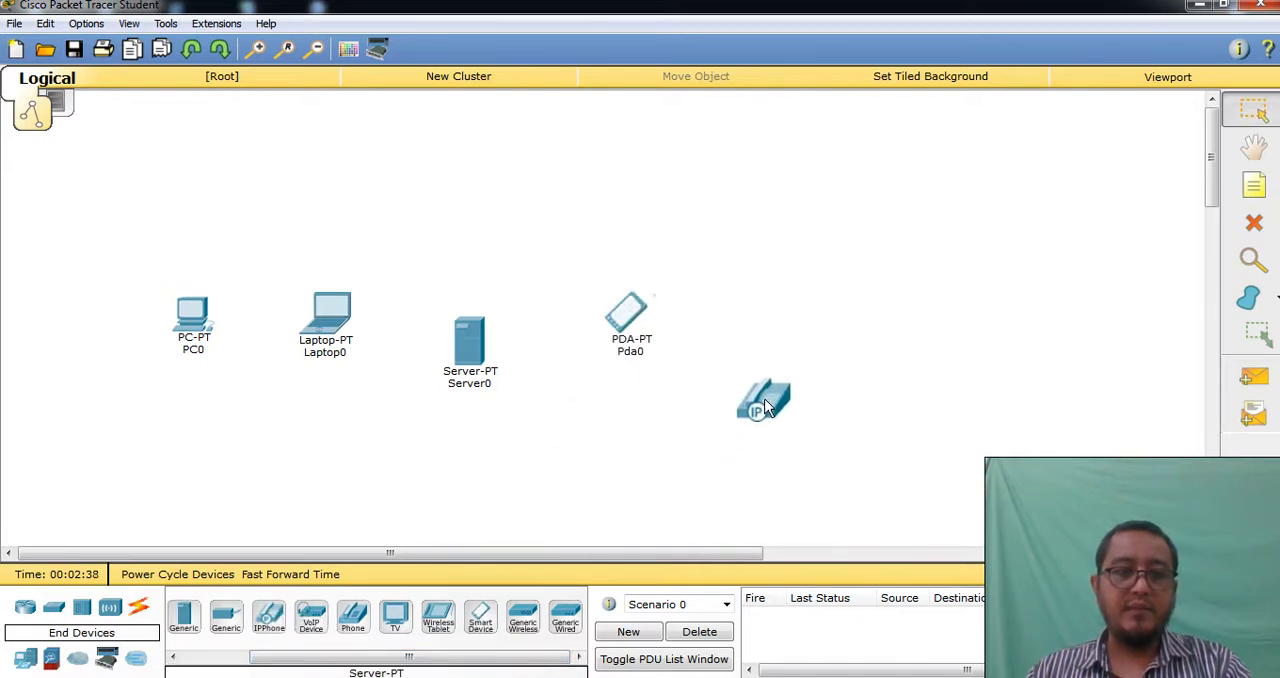
pyautogui.click(737, 344)
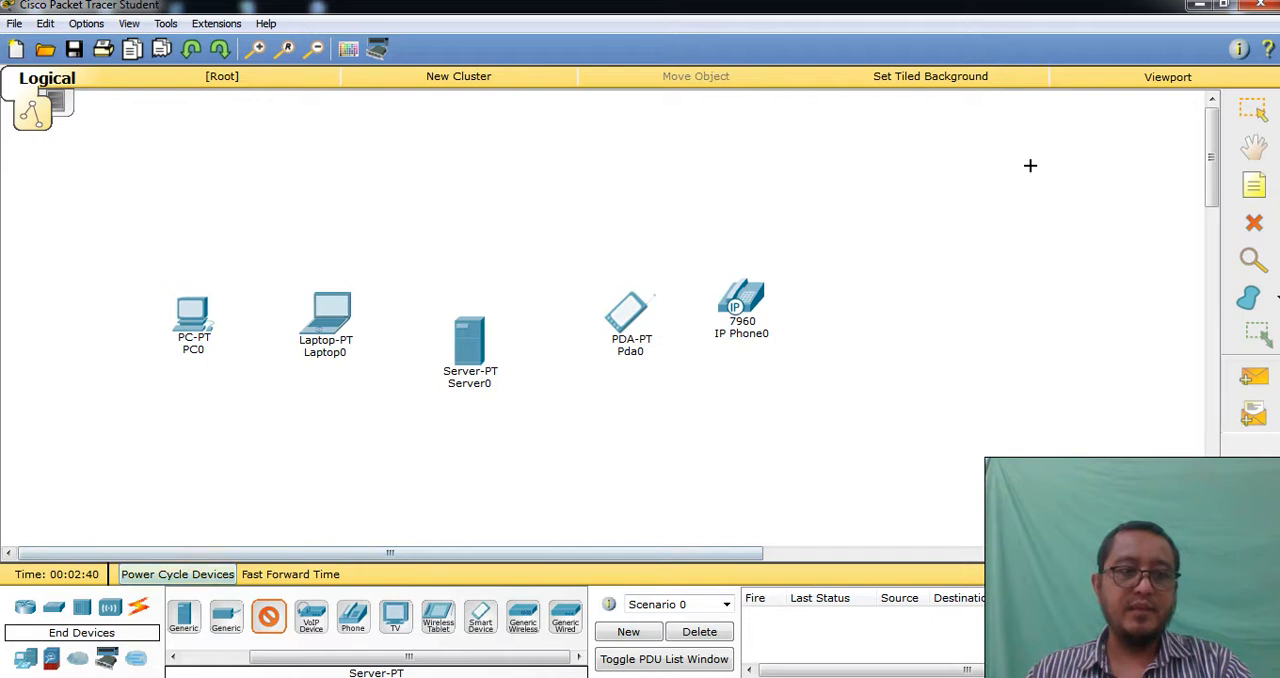
# Select the PC, laptop, server, PDA and IP phone together and delete all five devices
pyautogui.click(1253, 110)
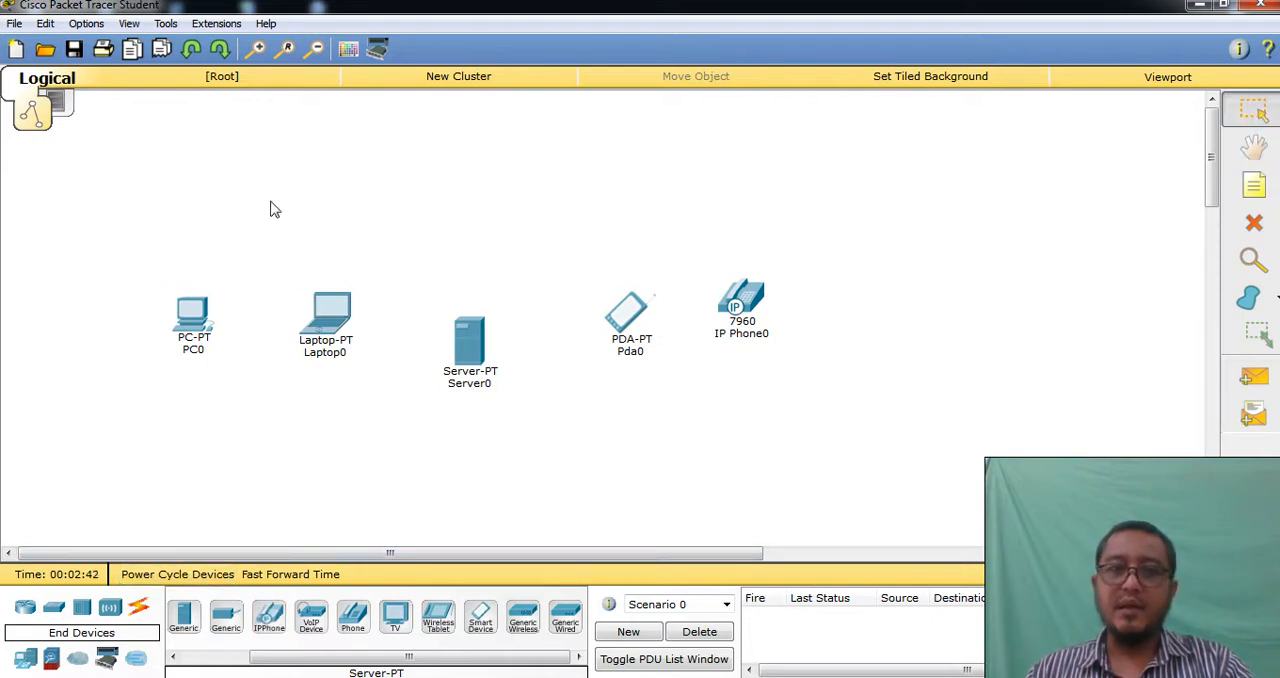
pyautogui.moveTo(107, 187); pyautogui.dragTo(888, 492)
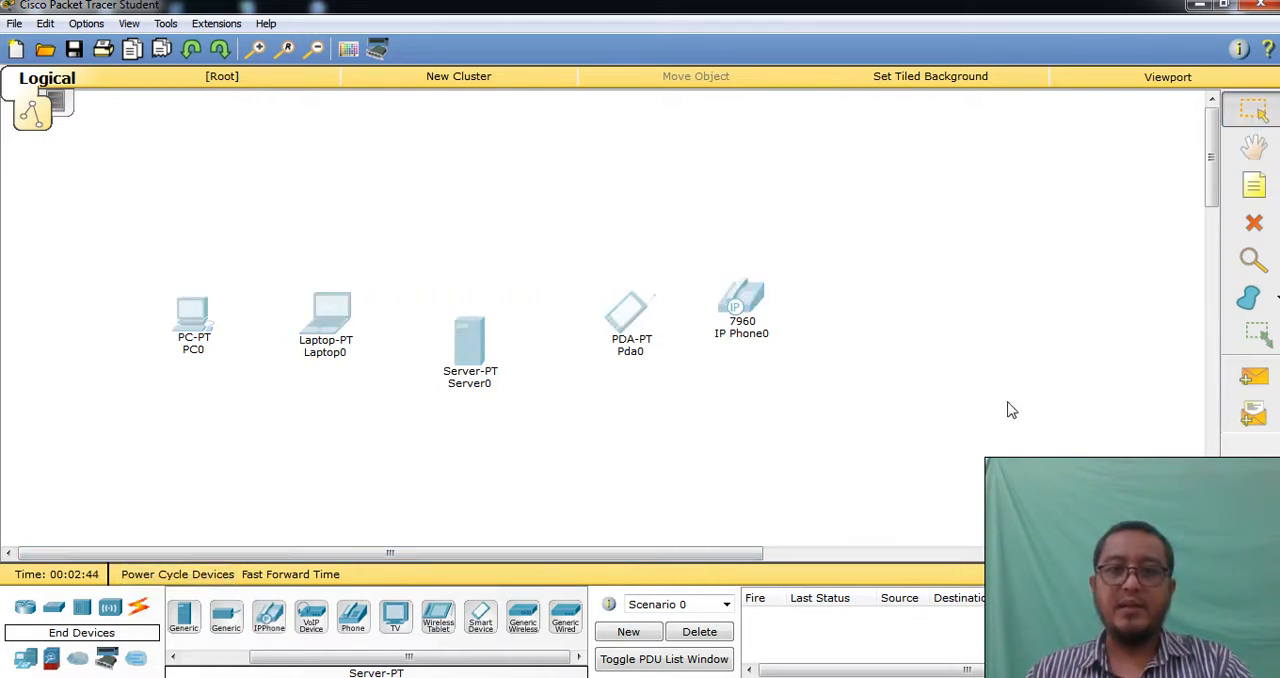
pyautogui.click(1254, 223)
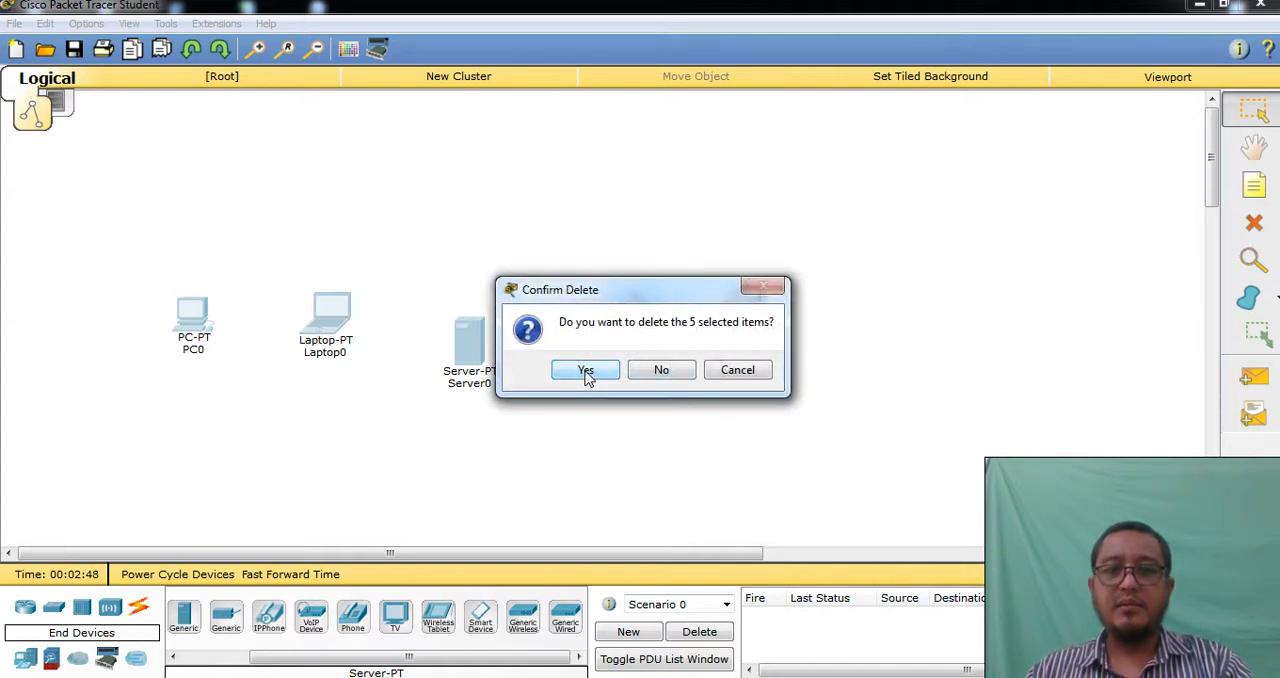
pyautogui.click(586, 371)
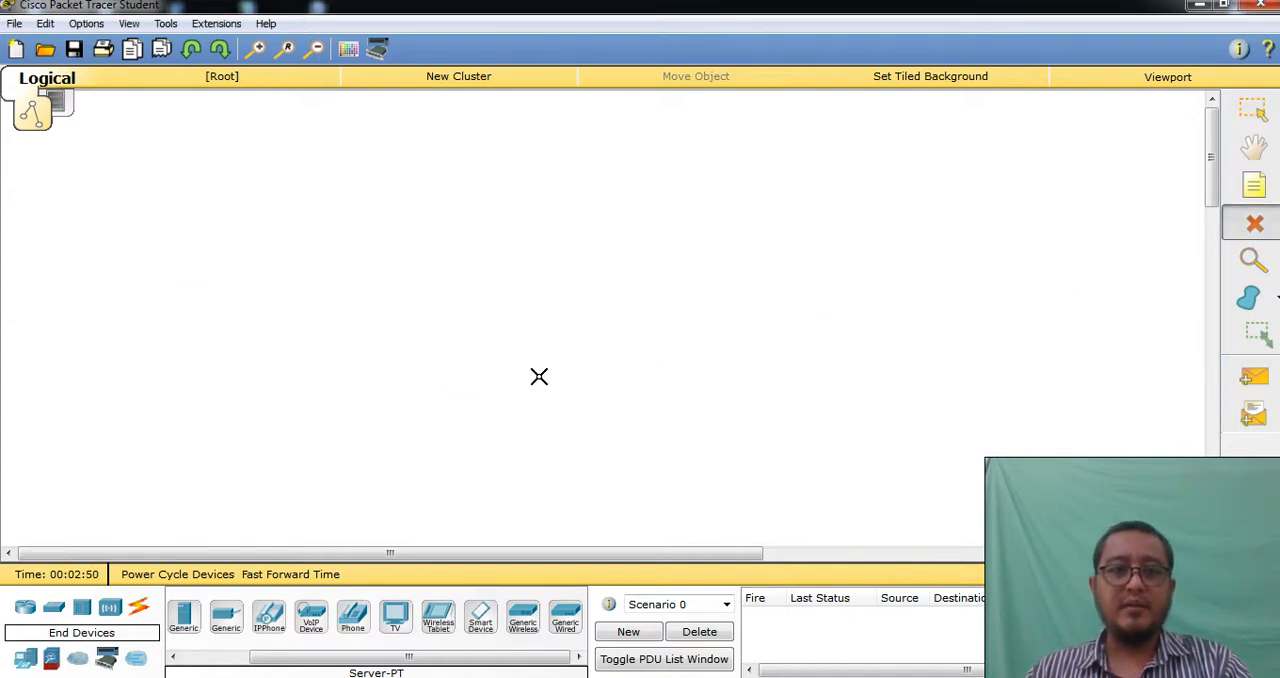
# Place a 5505 security appliance in the workspace and delete it
pyautogui.click(51, 657)
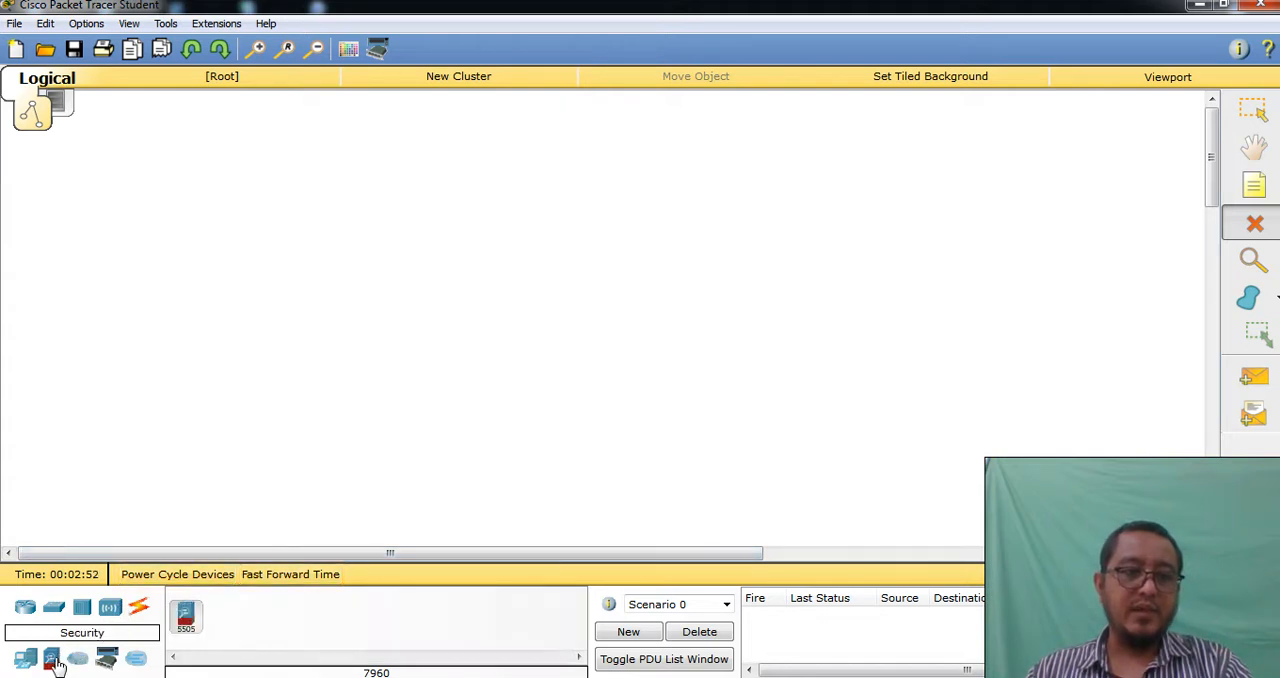
pyautogui.click(185, 615)
pyautogui.click(159, 245)
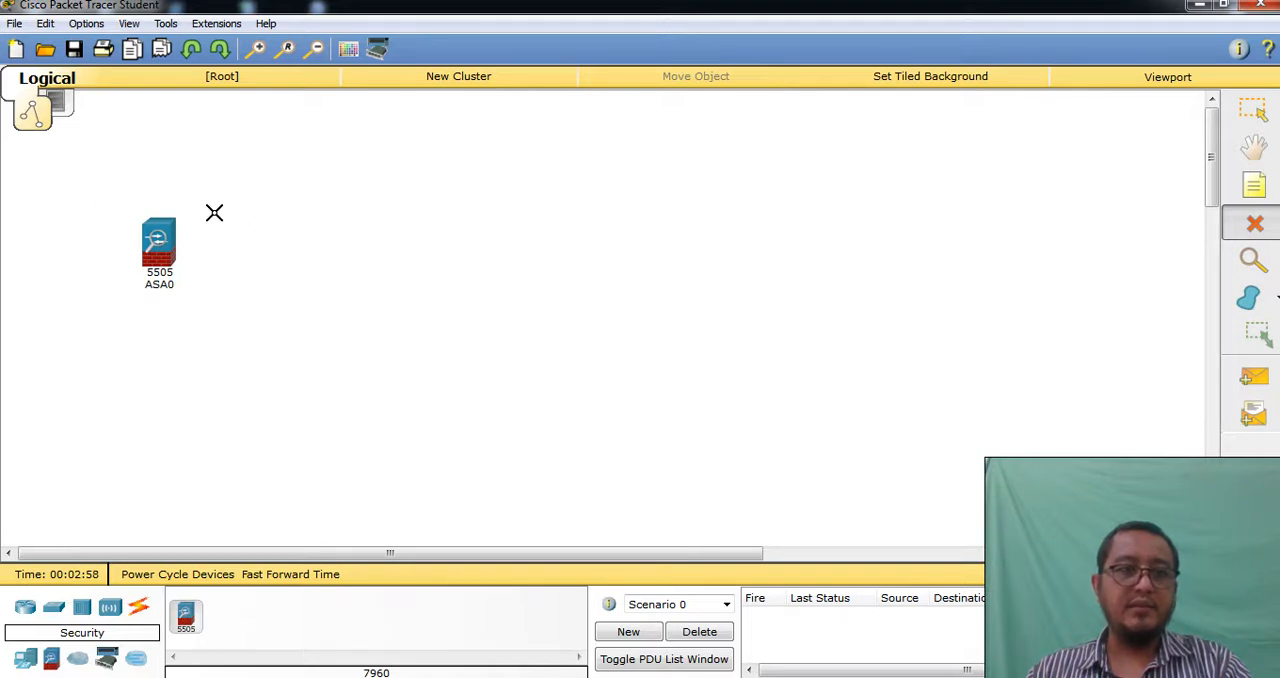
pyautogui.click(163, 245)
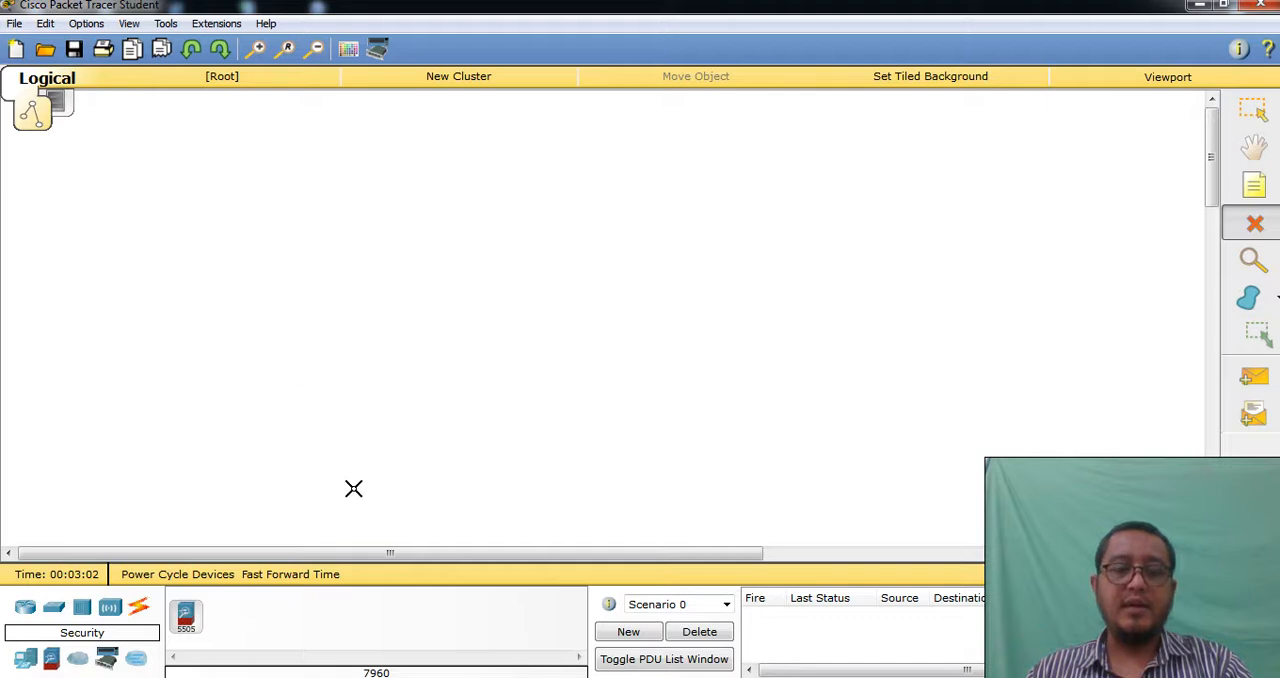
# Place a generic WAN emulation cloud (Cloud-PT) in the workspace and delete it
pyautogui.click(77, 662)
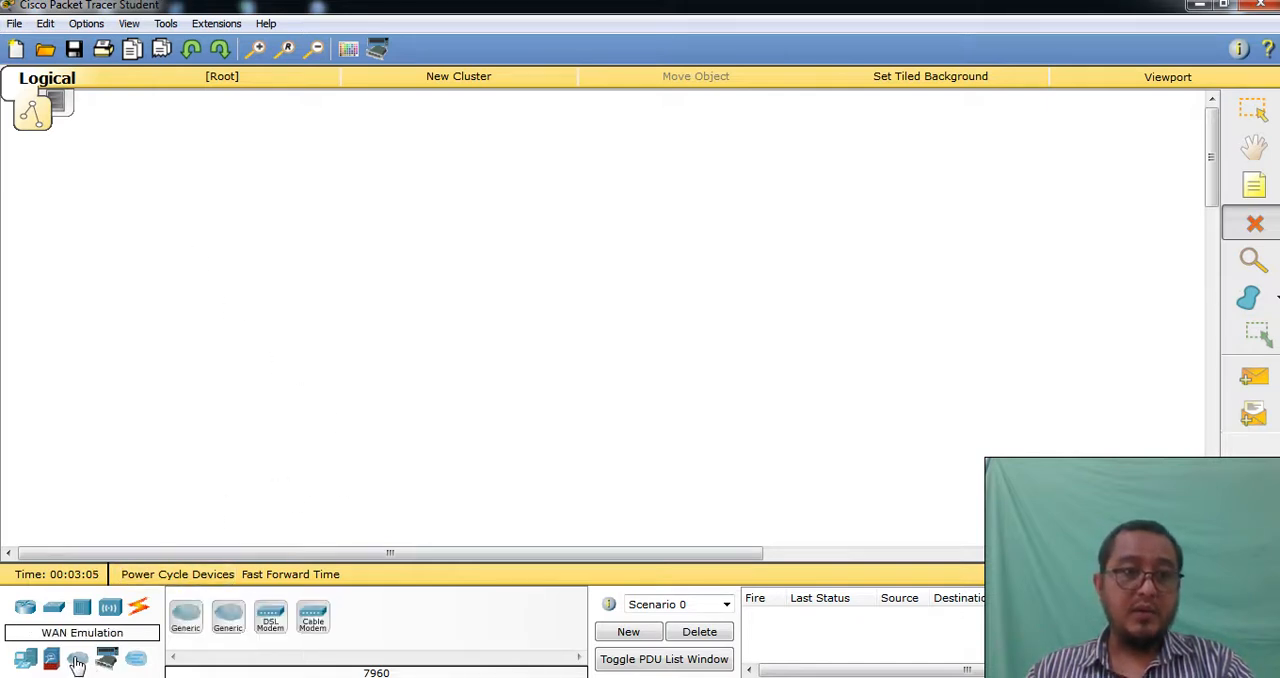
pyautogui.click(186, 615)
pyautogui.click(218, 266)
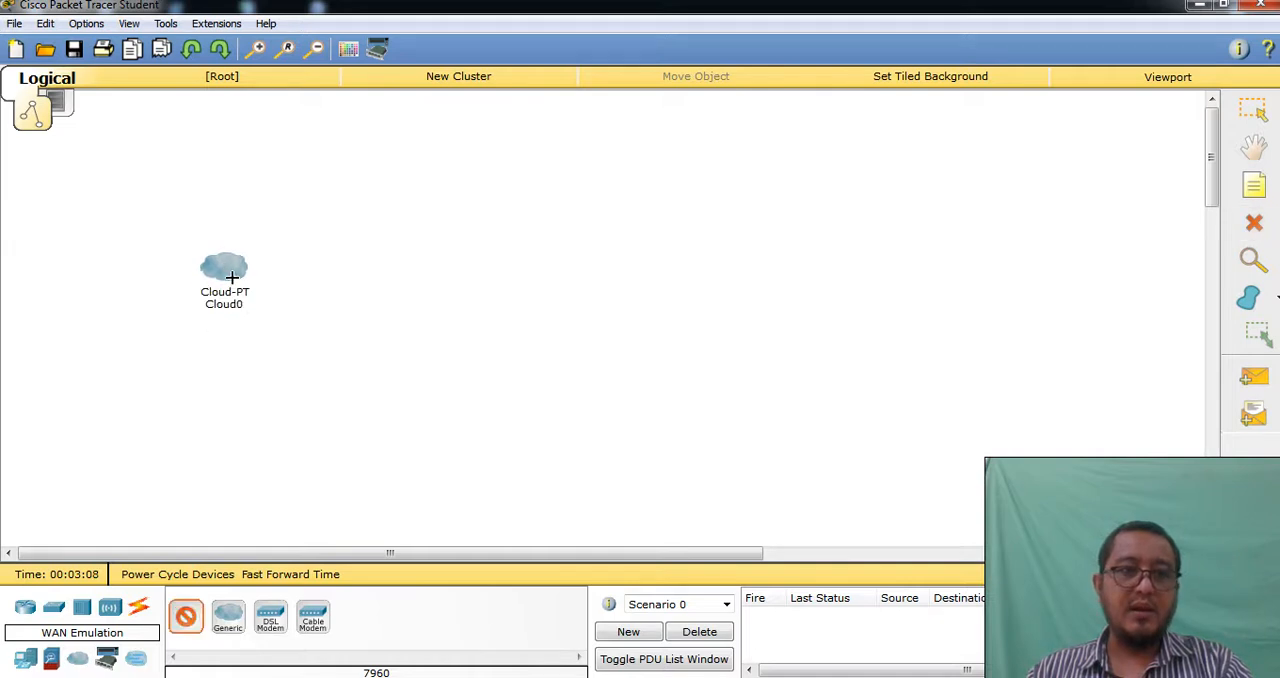
pyautogui.click(1255, 222)
pyautogui.click(227, 264)
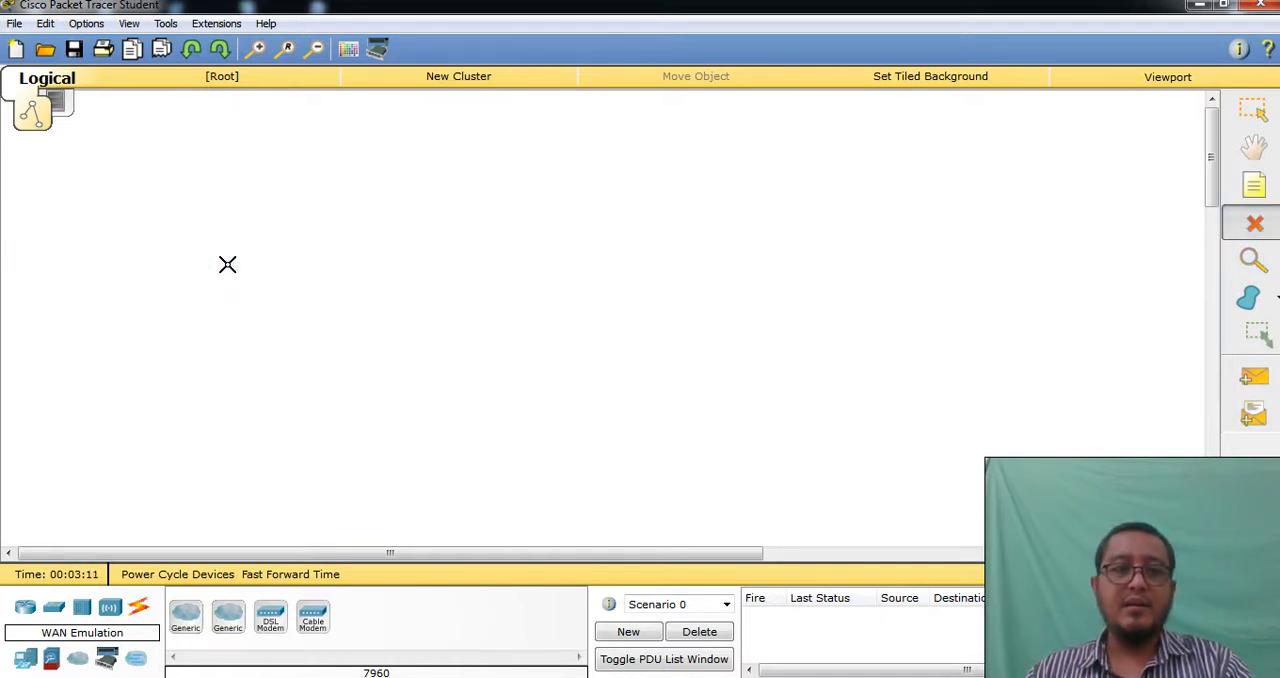
# View the custom made devices, and place a generic PC and a generic laptop side by side in the workspace
pyautogui.click(107, 659)
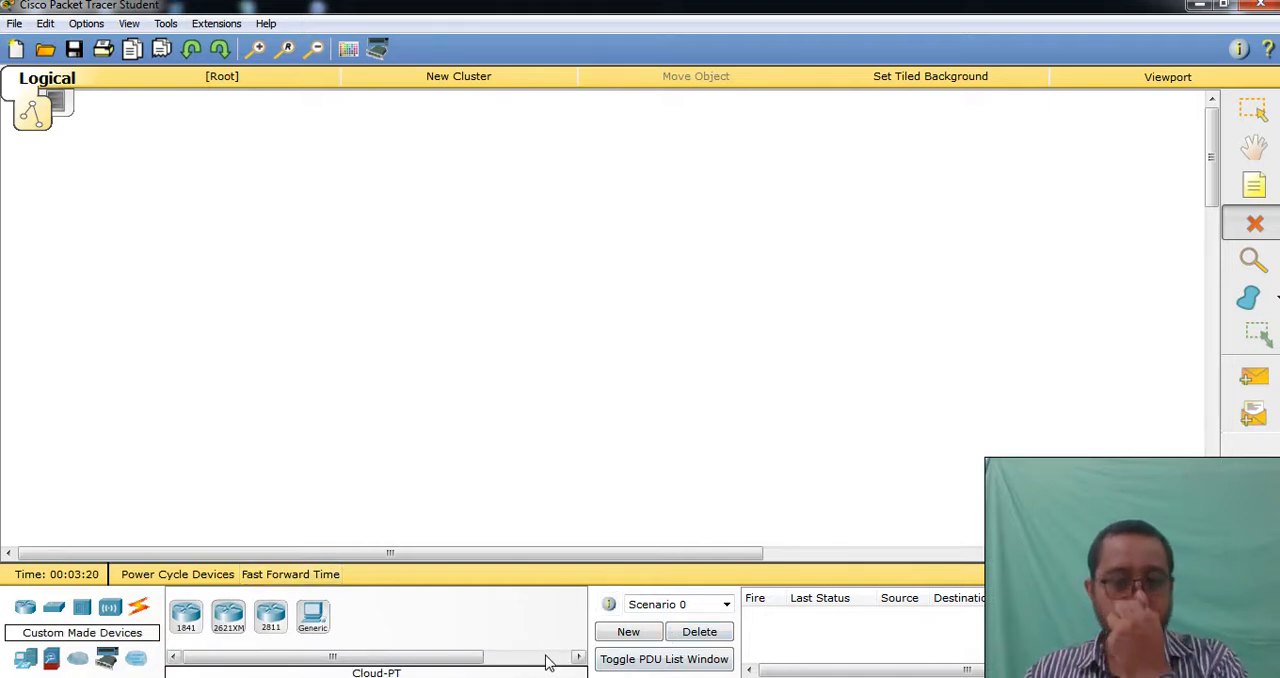
pyautogui.click(25, 658)
pyautogui.moveTo(390, 660); pyautogui.dragTo(262, 660)
pyautogui.click(185, 615)
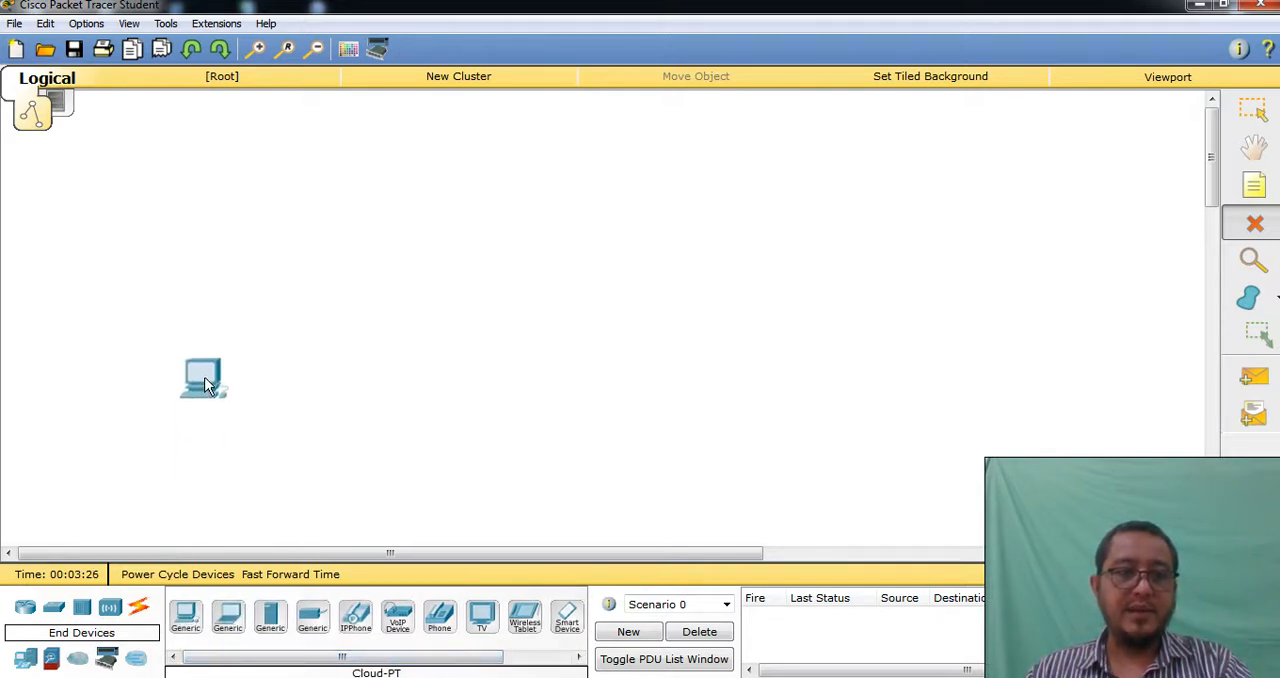
pyautogui.click(152, 222)
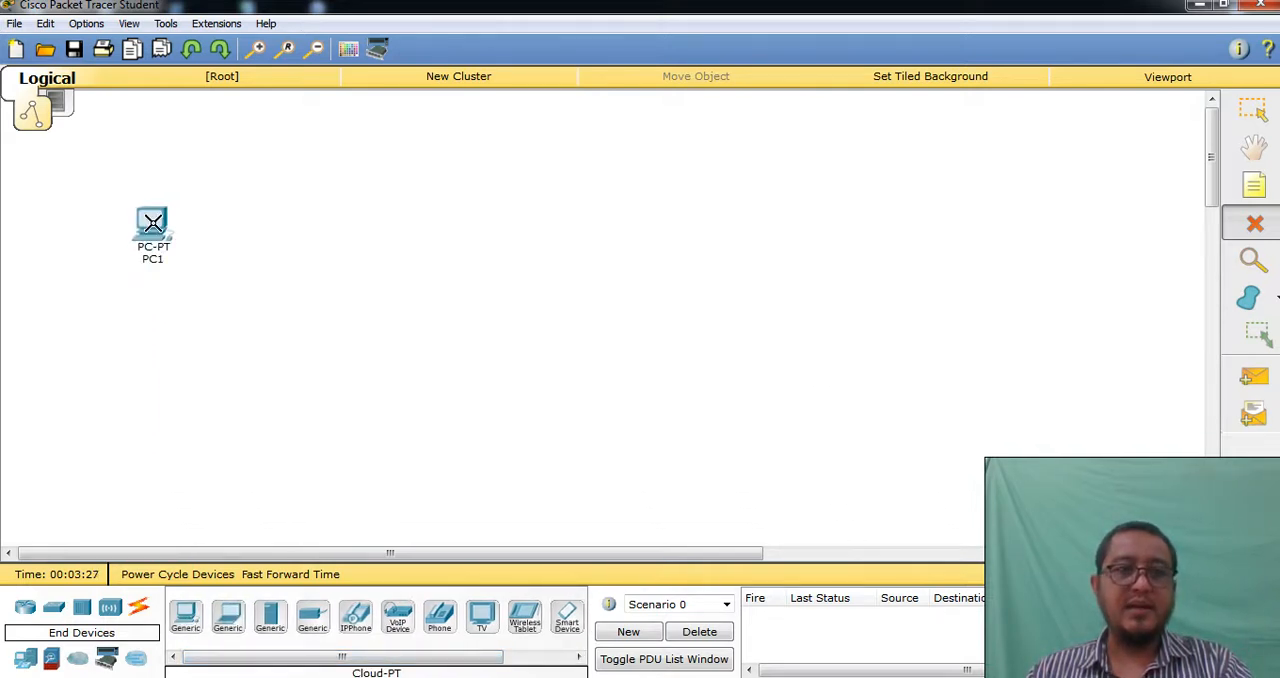
pyautogui.click(226, 618)
pyautogui.click(390, 237)
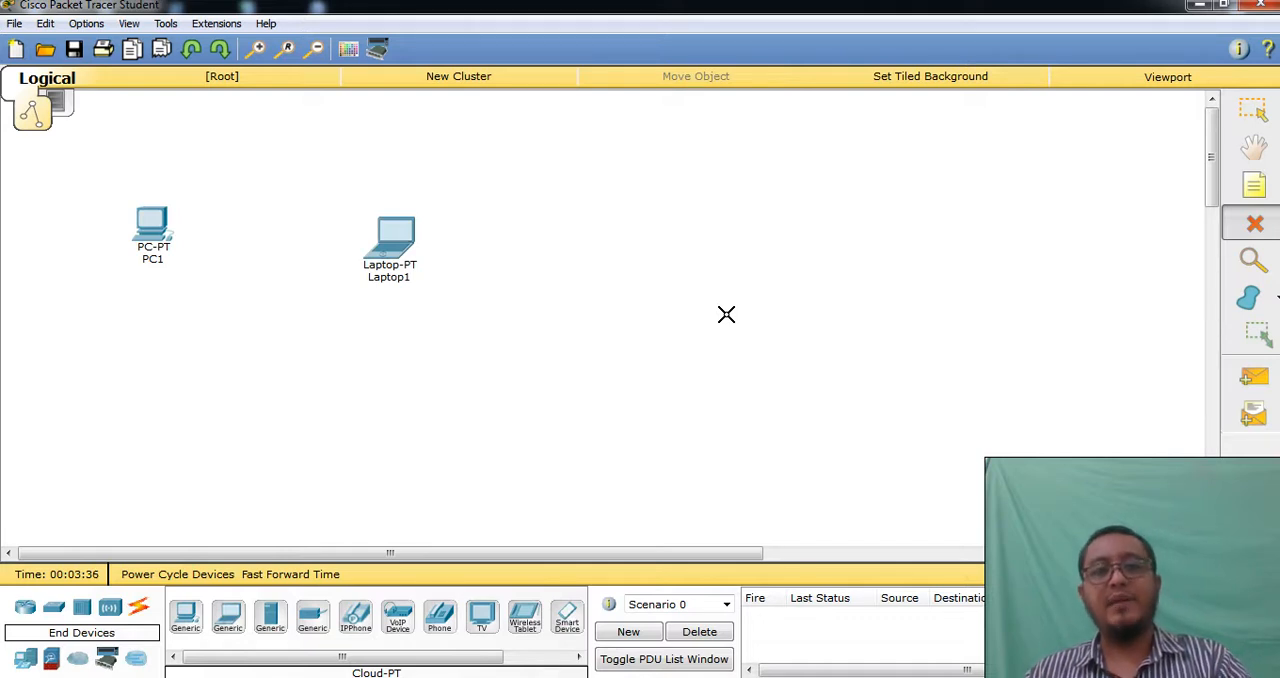
# Connect the PC and laptop with a copper cross-over cable between their FastEthernet0 ports, and move the two devices farther apart in line
pyautogui.click(138, 607)
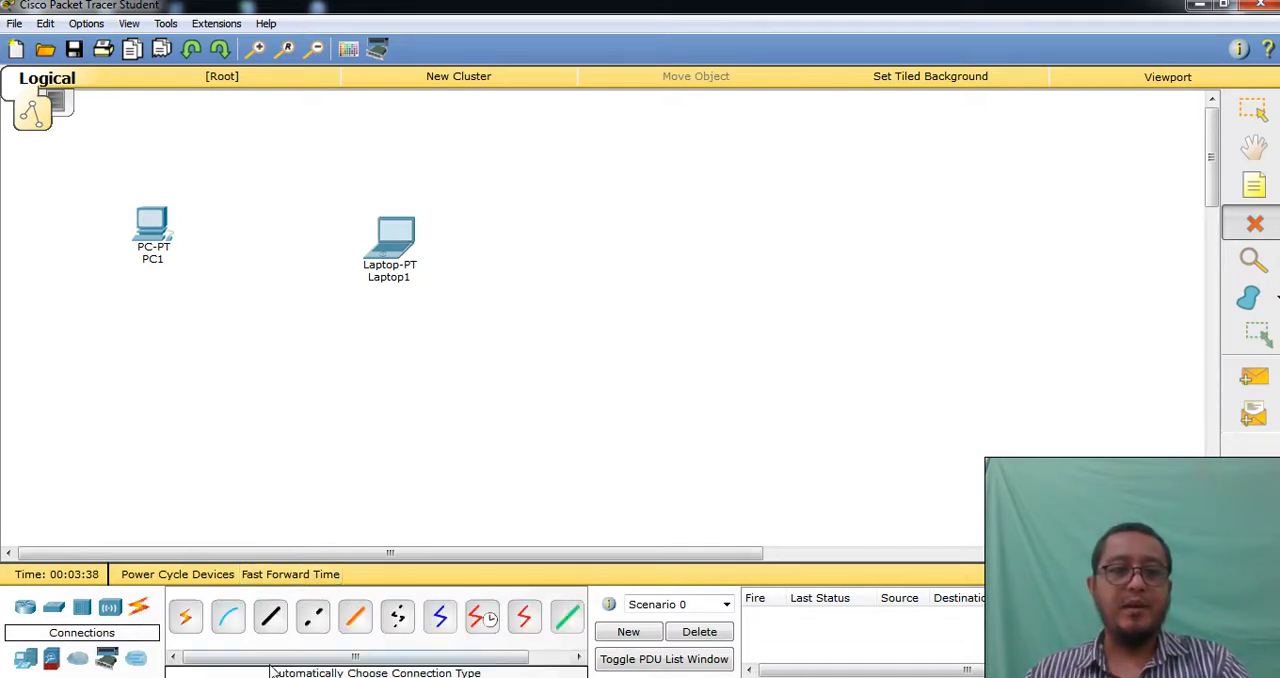
pyautogui.click(313, 620)
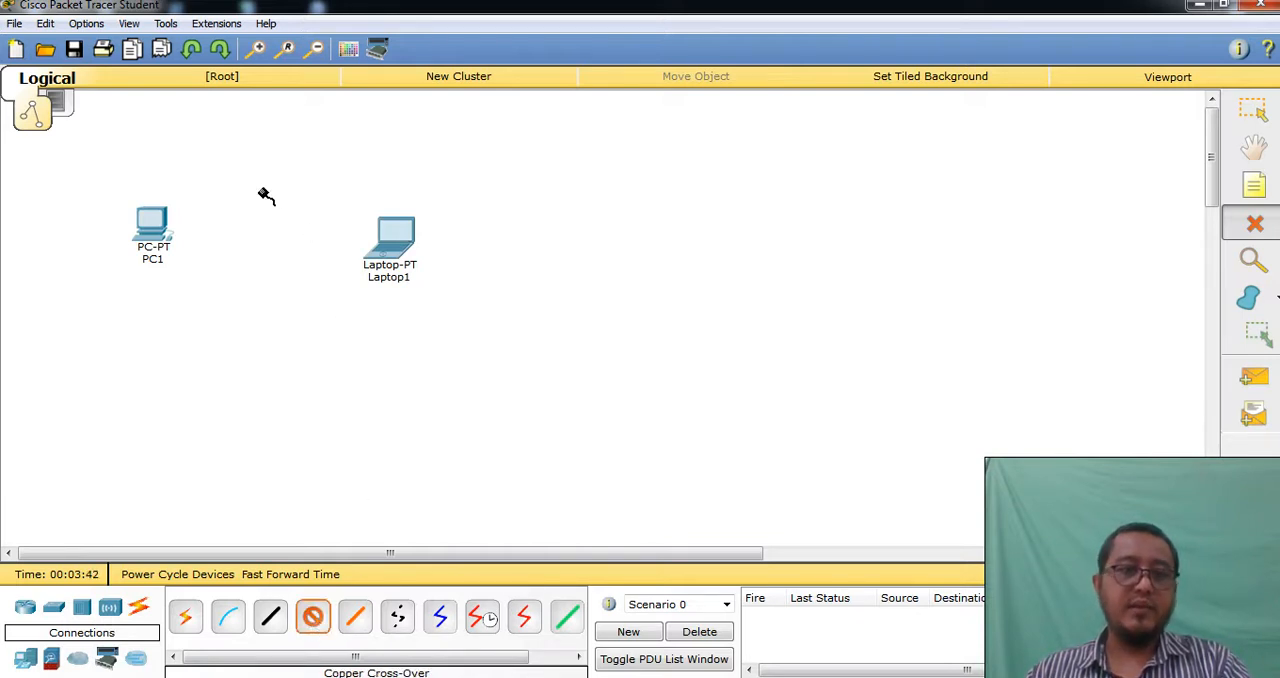
pyautogui.click(145, 230)
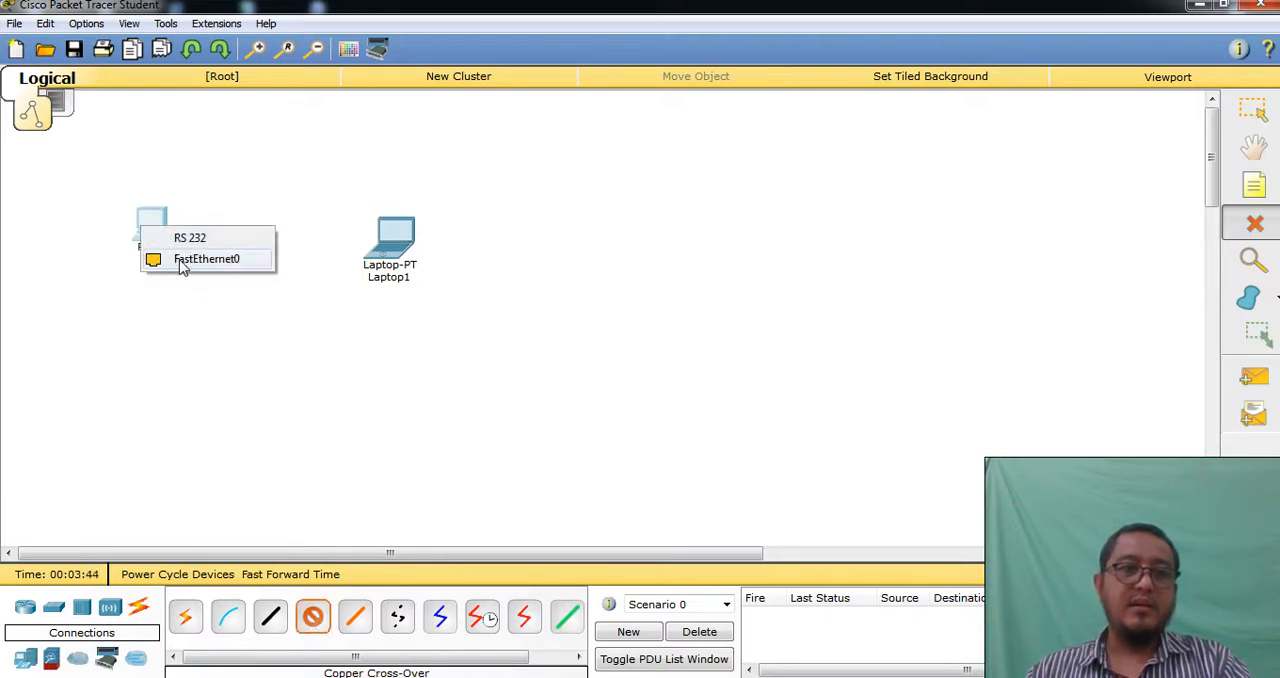
pyautogui.click(181, 262)
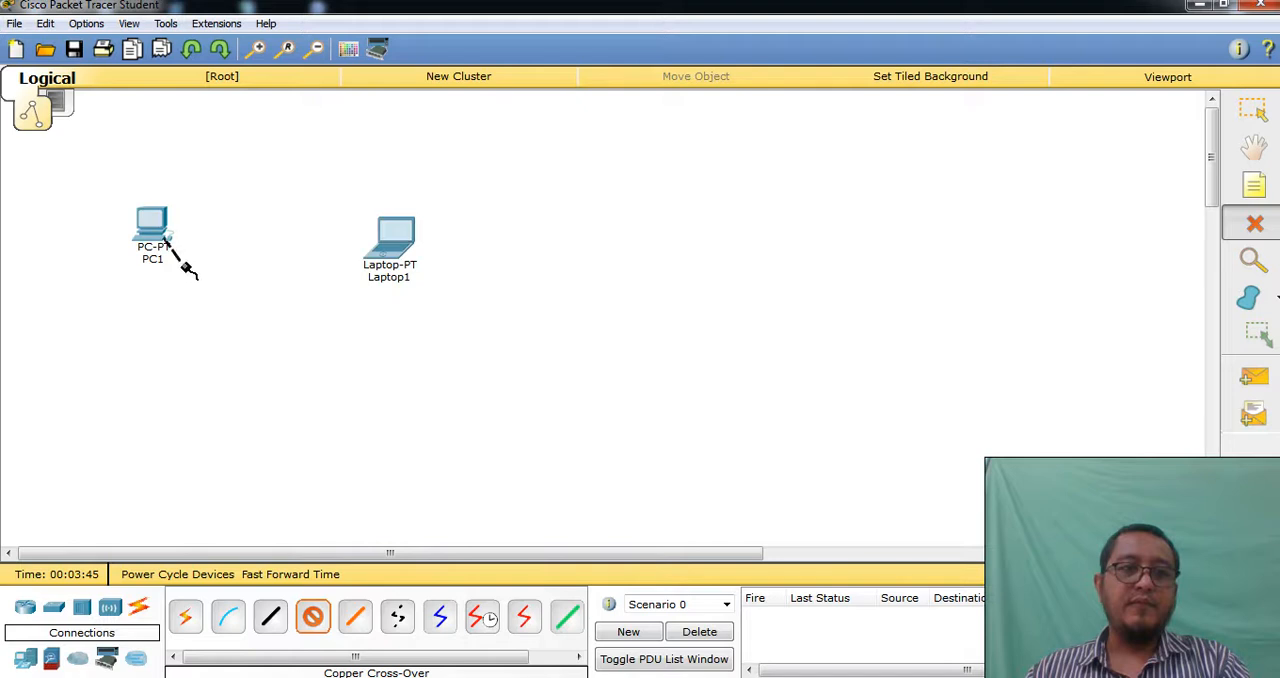
pyautogui.click(388, 249)
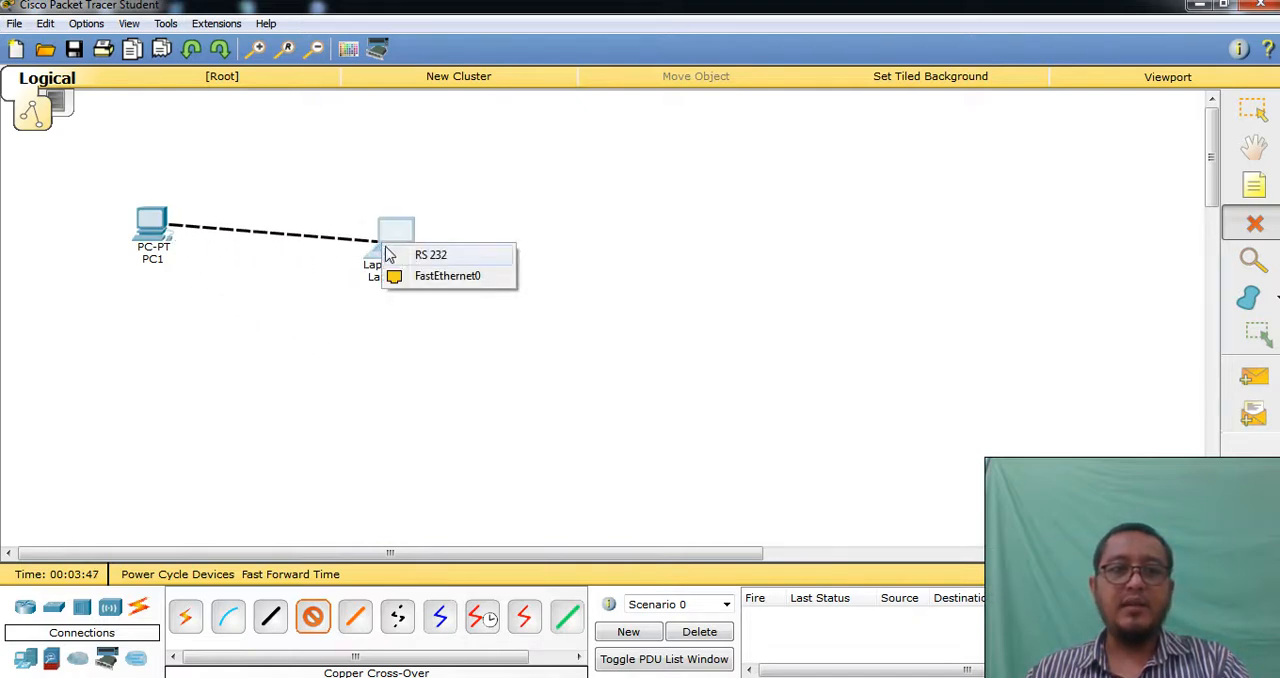
pyautogui.click(472, 278)
pyautogui.moveTo(398, 250); pyautogui.dragTo(472, 234)
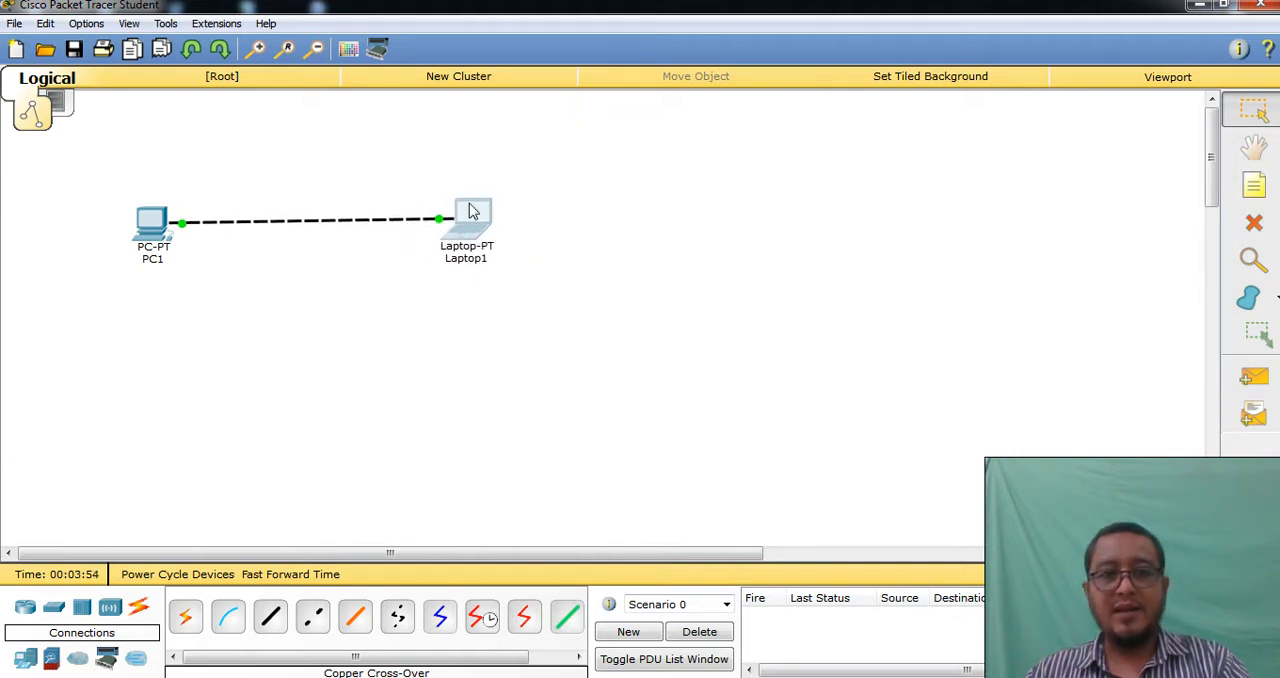
pyautogui.moveTo(155, 233); pyautogui.dragTo(126, 229)
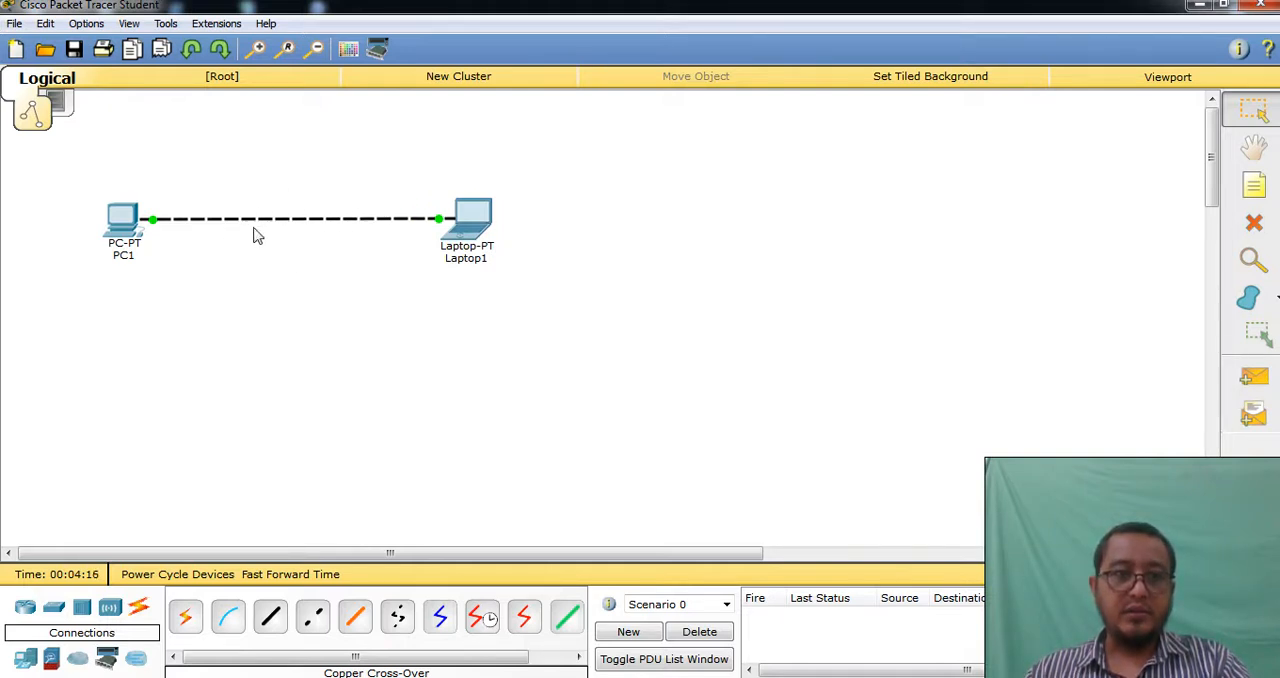
# Open the PC's IP Configuration, try DHCP addressing, and switch back to static
pyautogui.moveTo(124, 238)
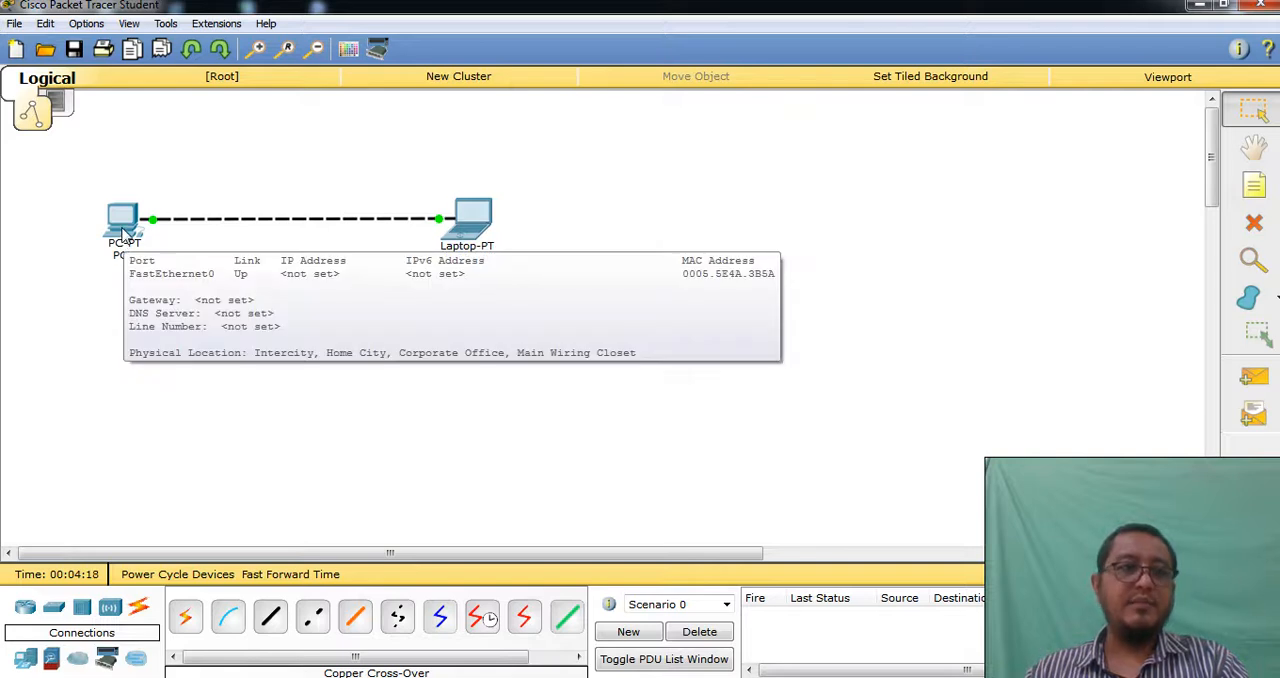
pyautogui.click(122, 230)
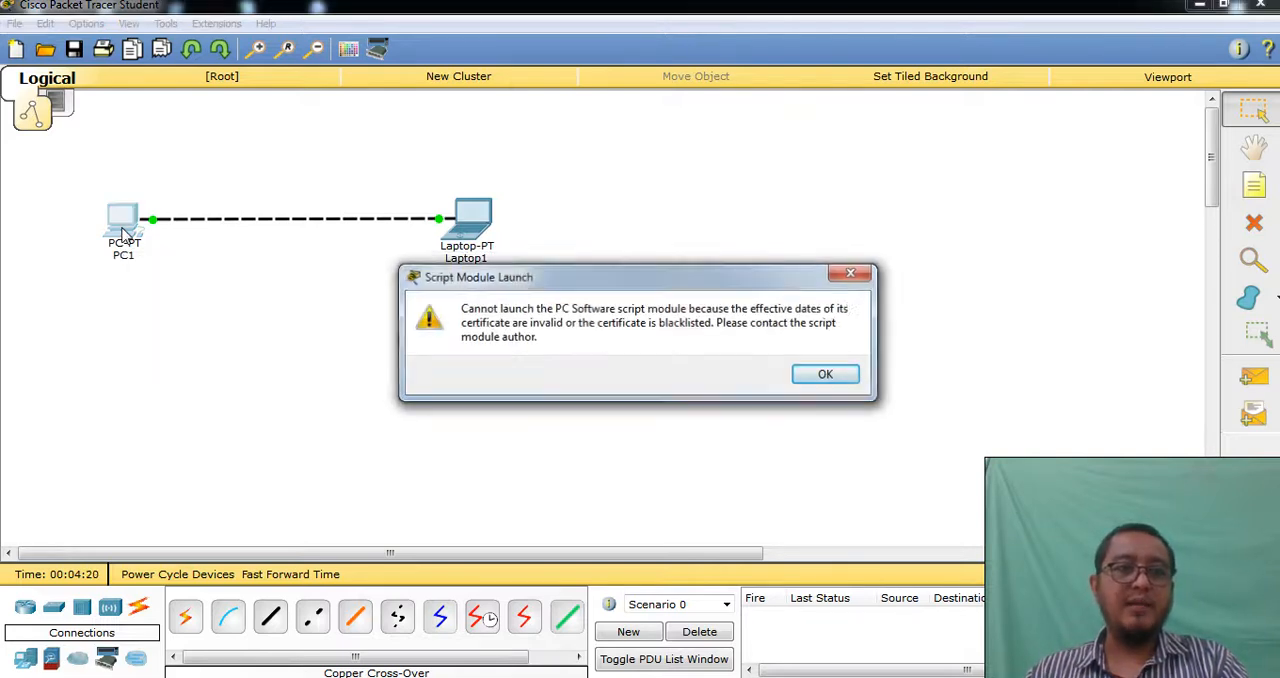
pyautogui.click(830, 376)
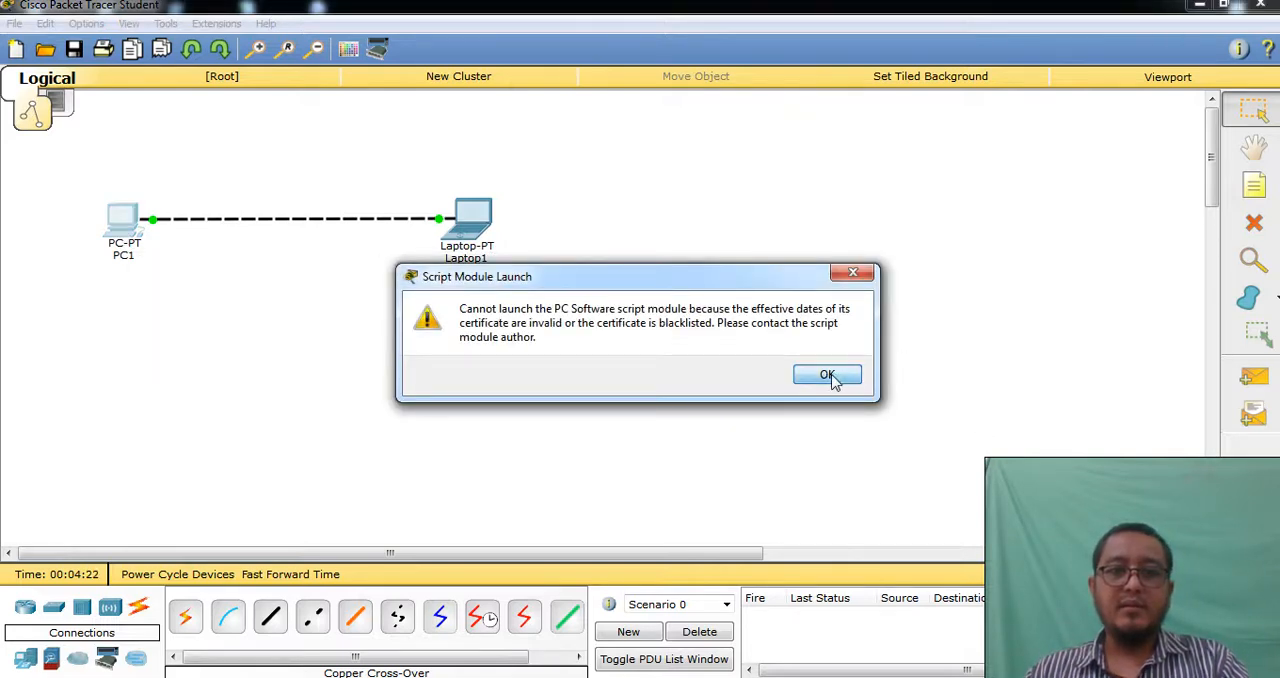
pyautogui.click(130, 241)
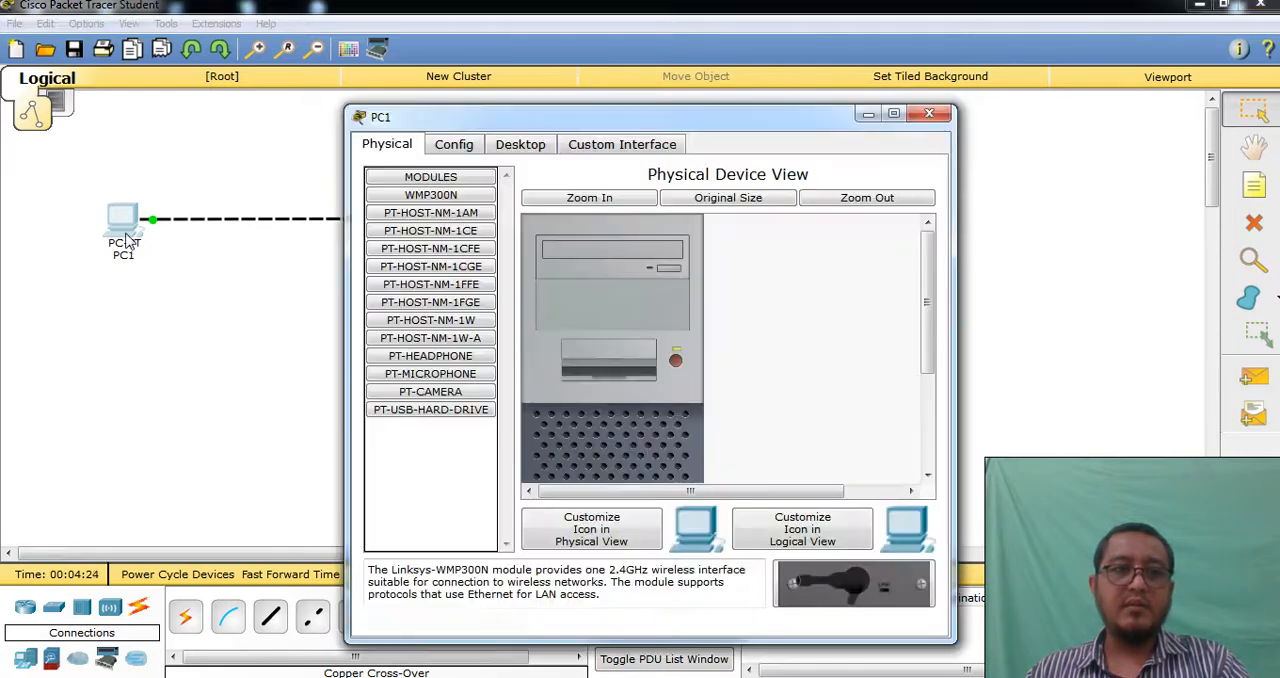
pyautogui.click(524, 147)
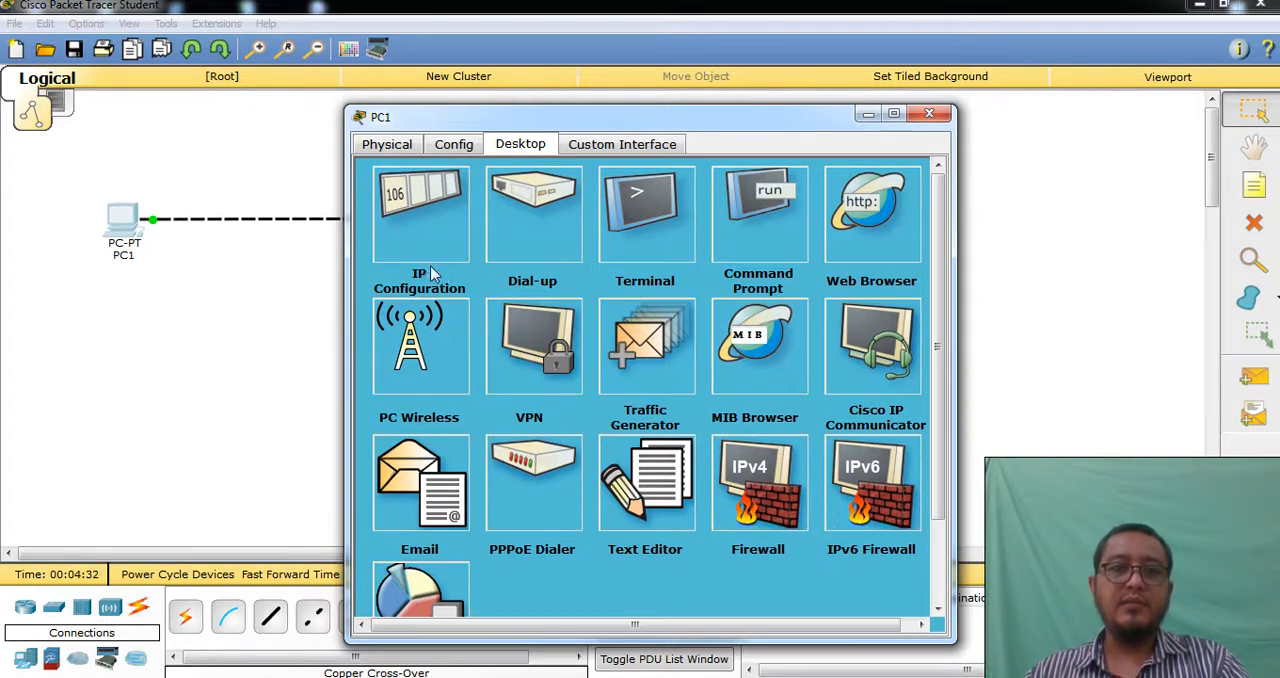
pyautogui.click(435, 209)
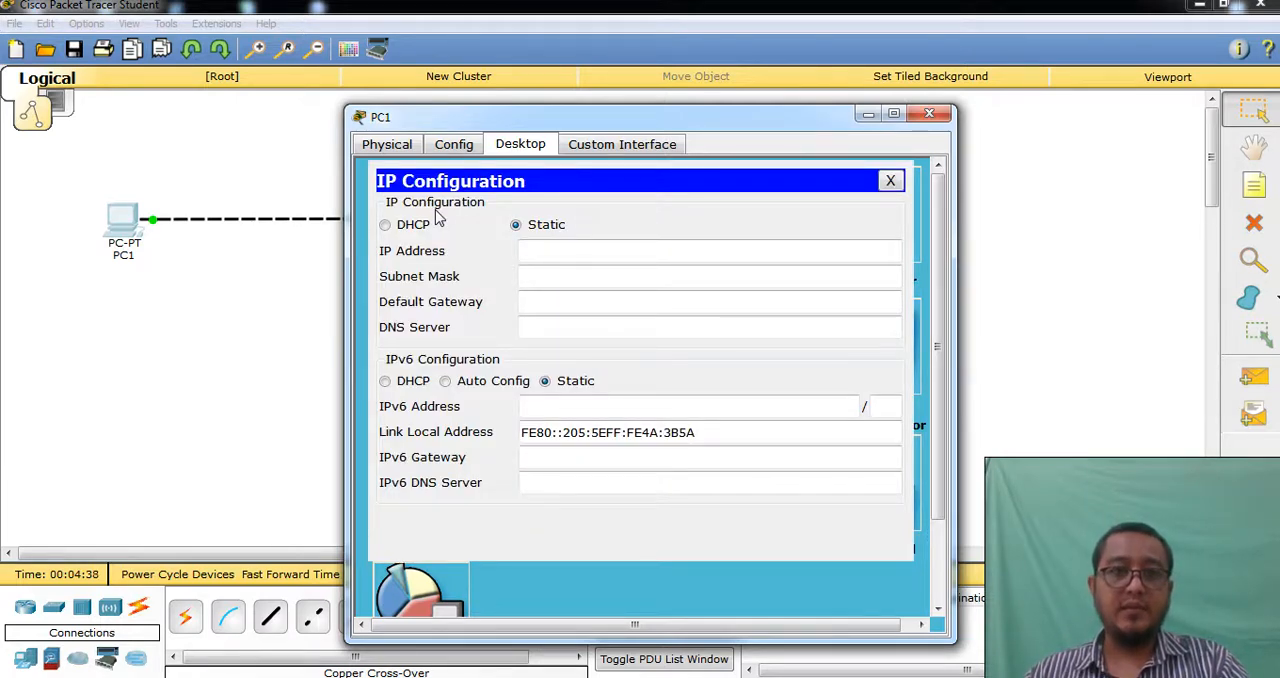
pyautogui.click(422, 229)
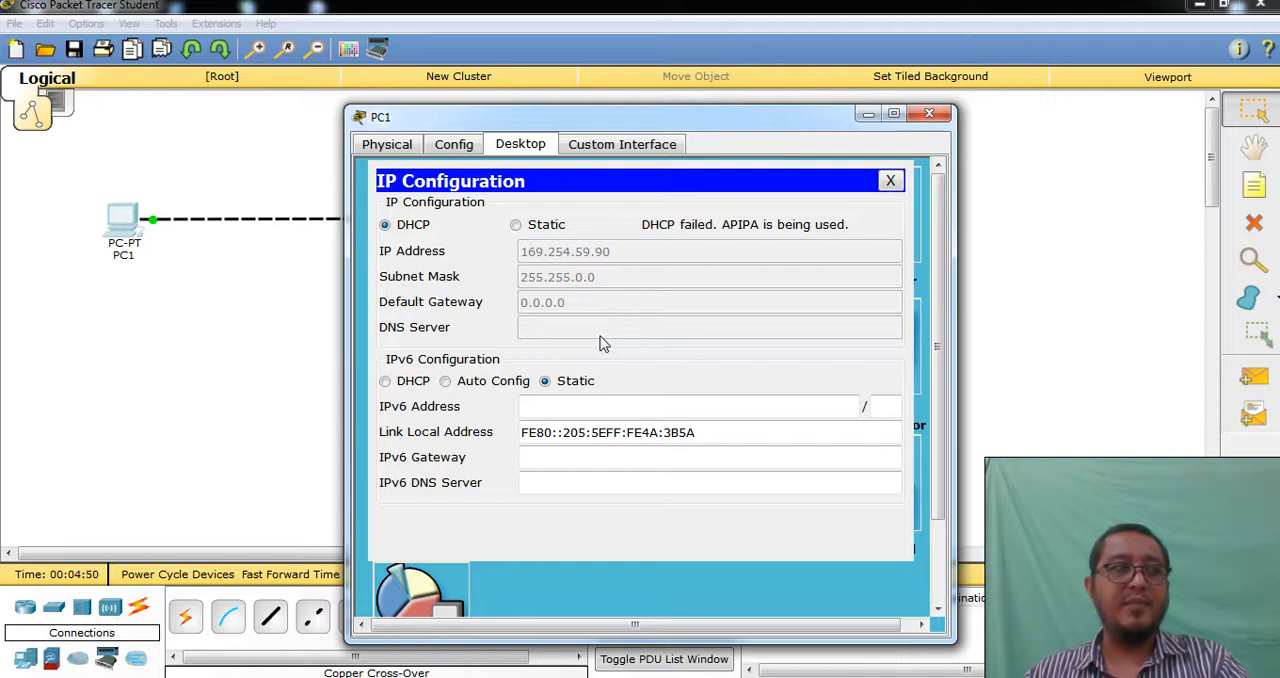
pyautogui.click(552, 228)
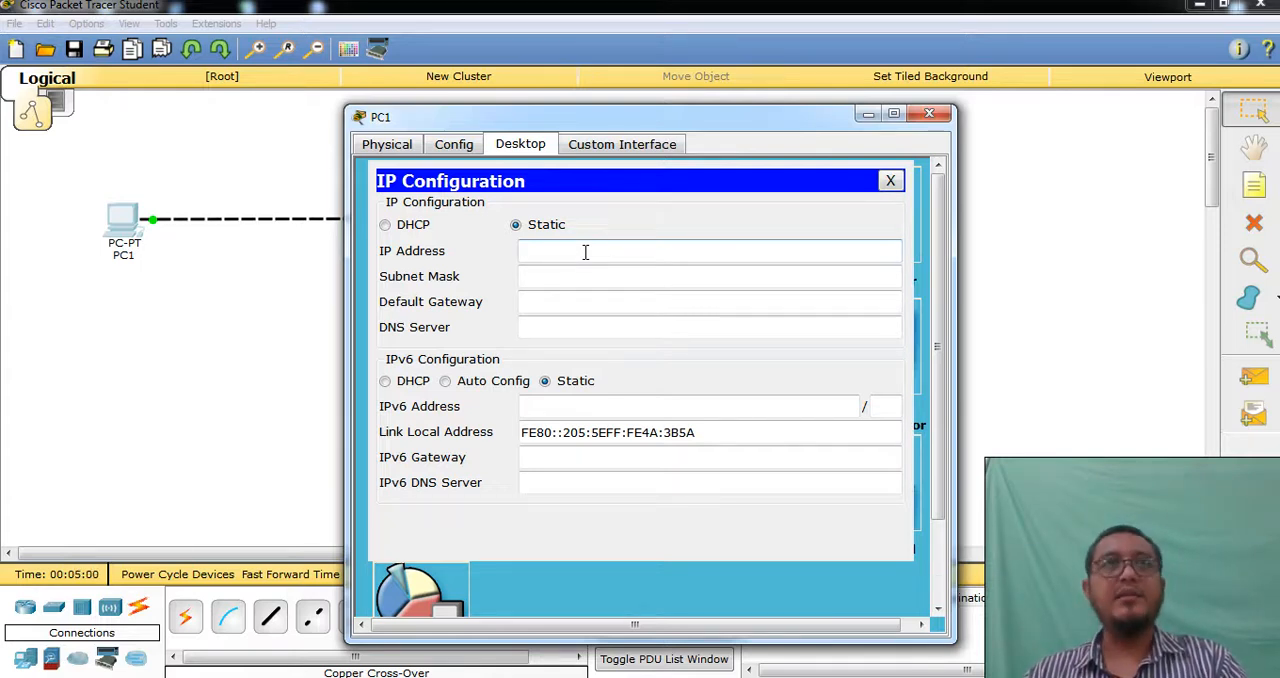
# Set the PC's static IP address to 192.168.1.1 with the default subnet mask 255.255.255.0, and close its configuration window
pyautogui.click(585, 252)
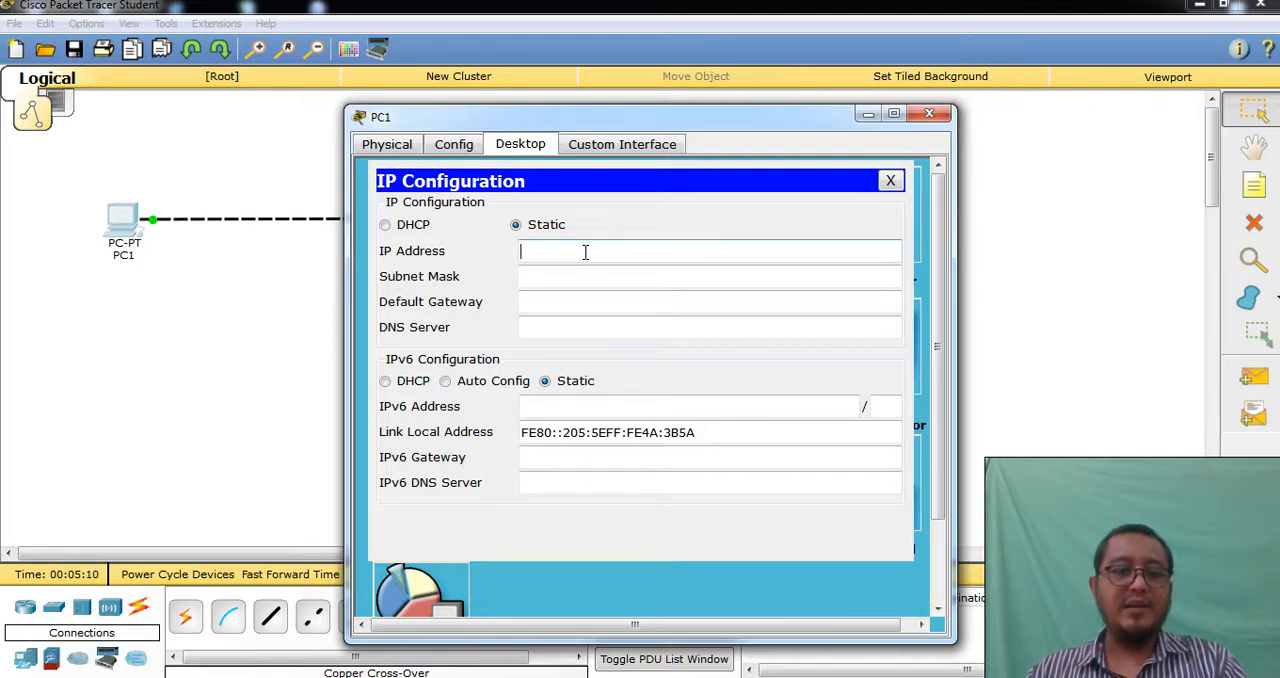
pyautogui.write('.168.1.1')
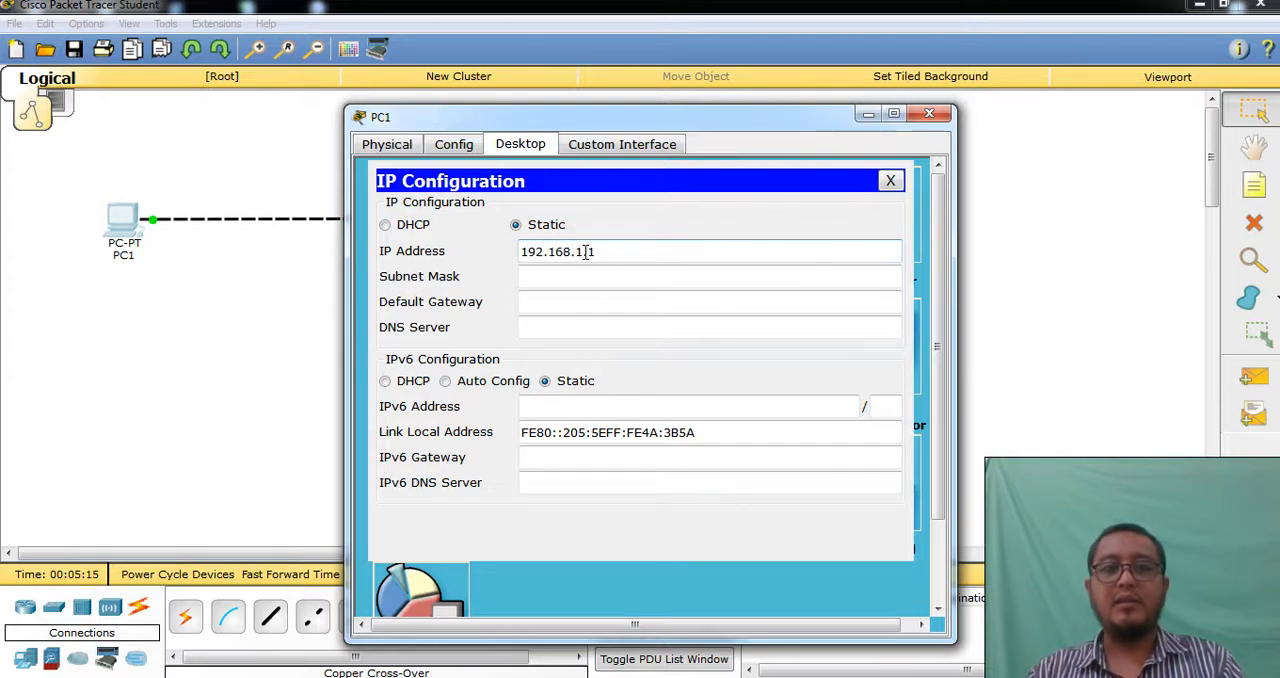
pyautogui.press('Tab')
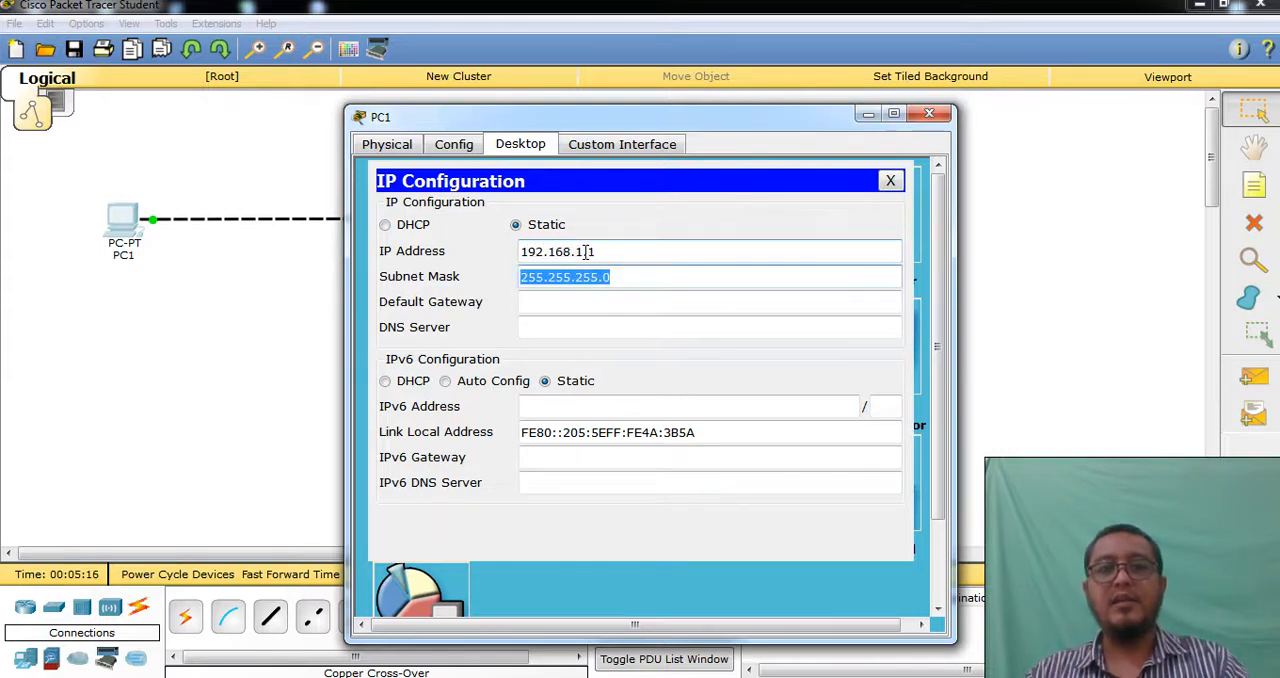
pyautogui.click(612, 276)
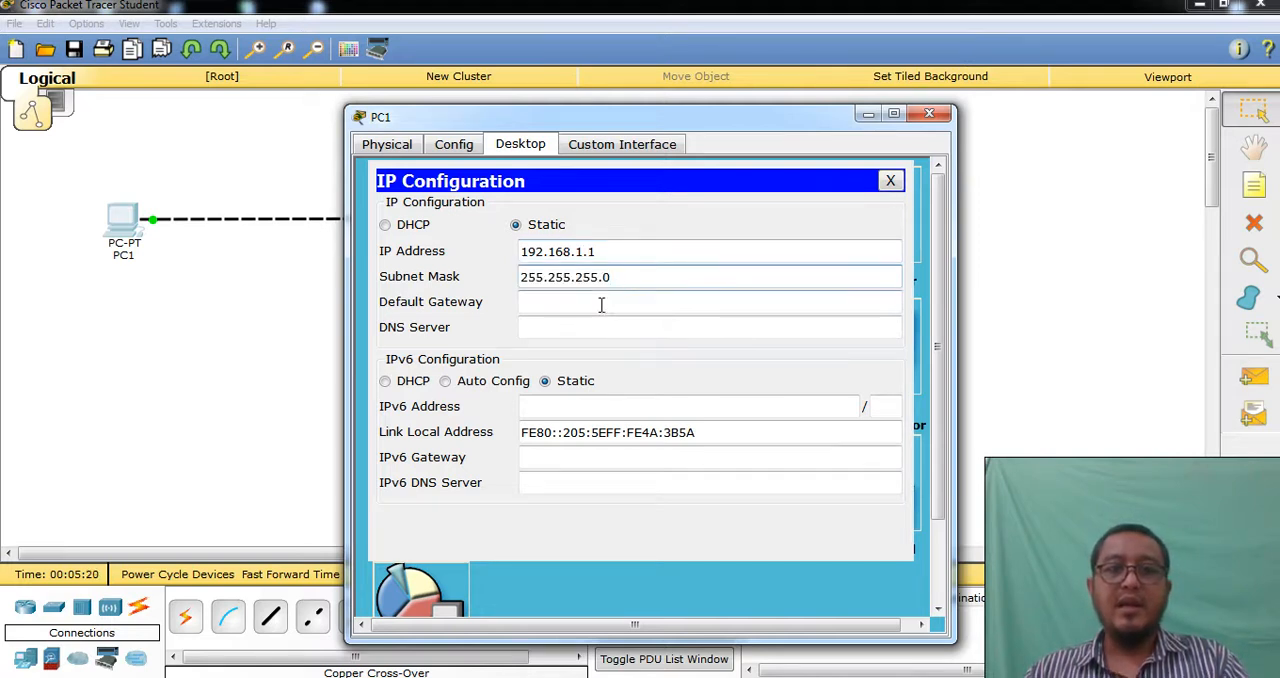
pyautogui.click(929, 114)
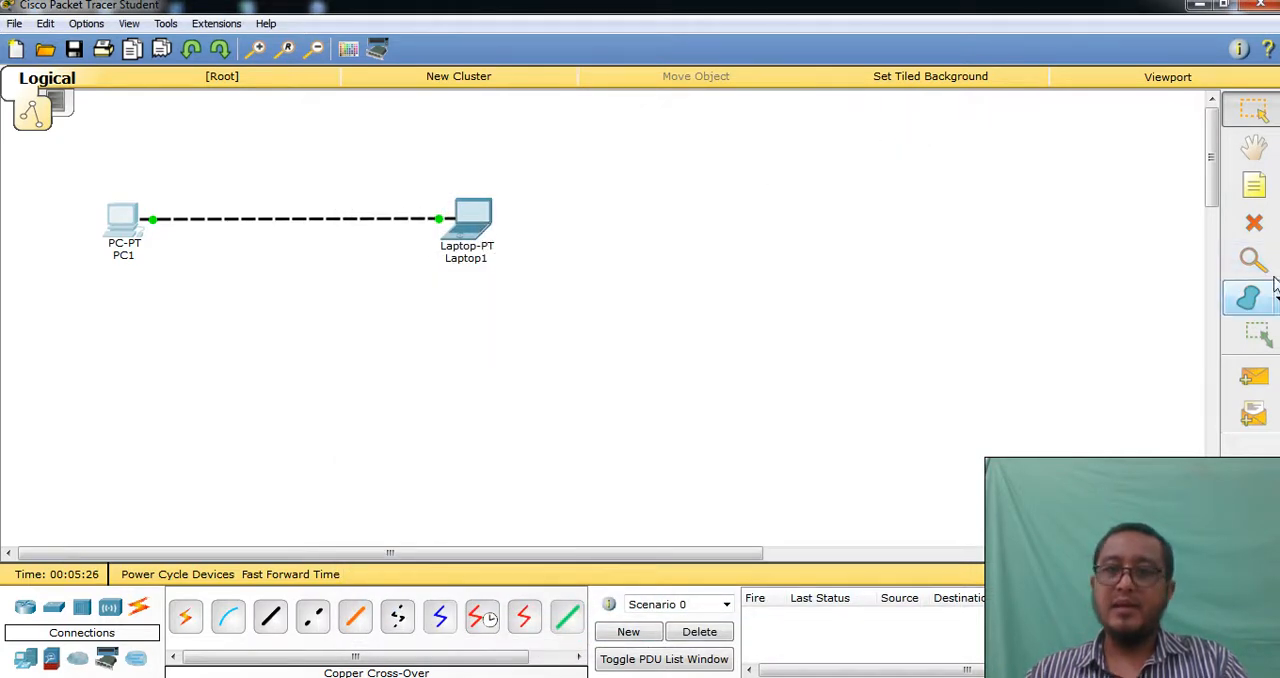
# Add a note reading "IP 192.168.1.1" below the PC in the workspace
pyautogui.click(1252, 186)
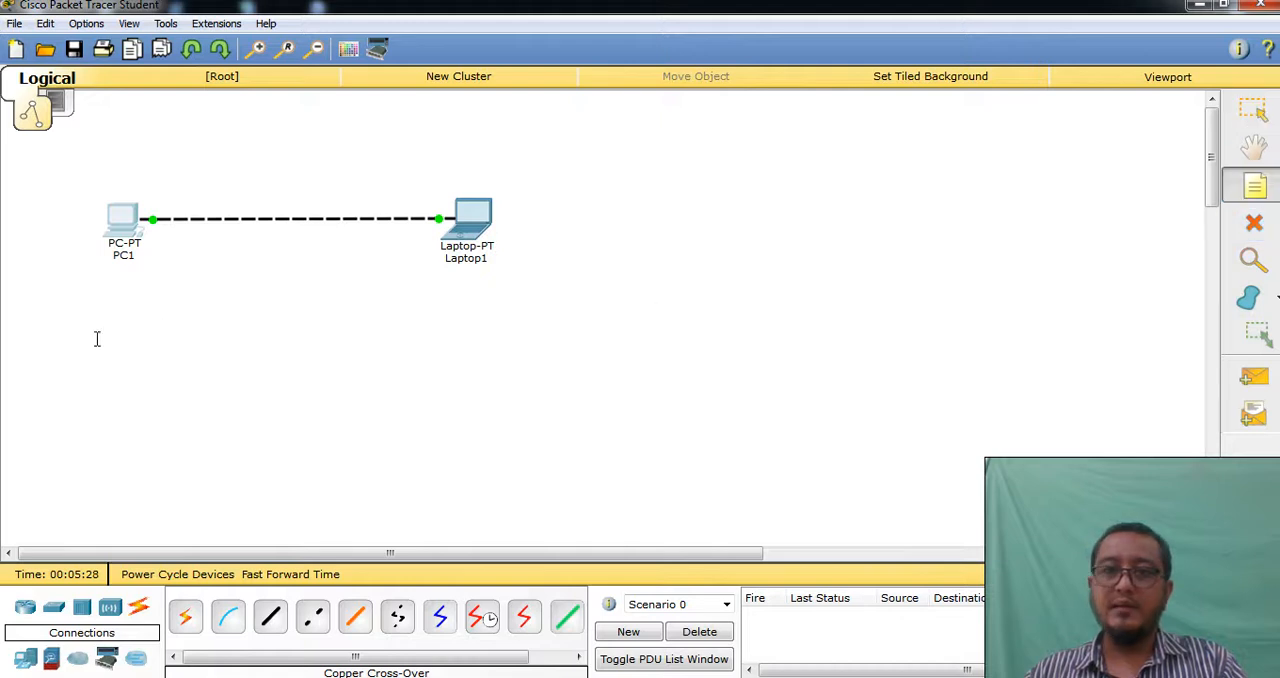
pyautogui.click(93, 276)
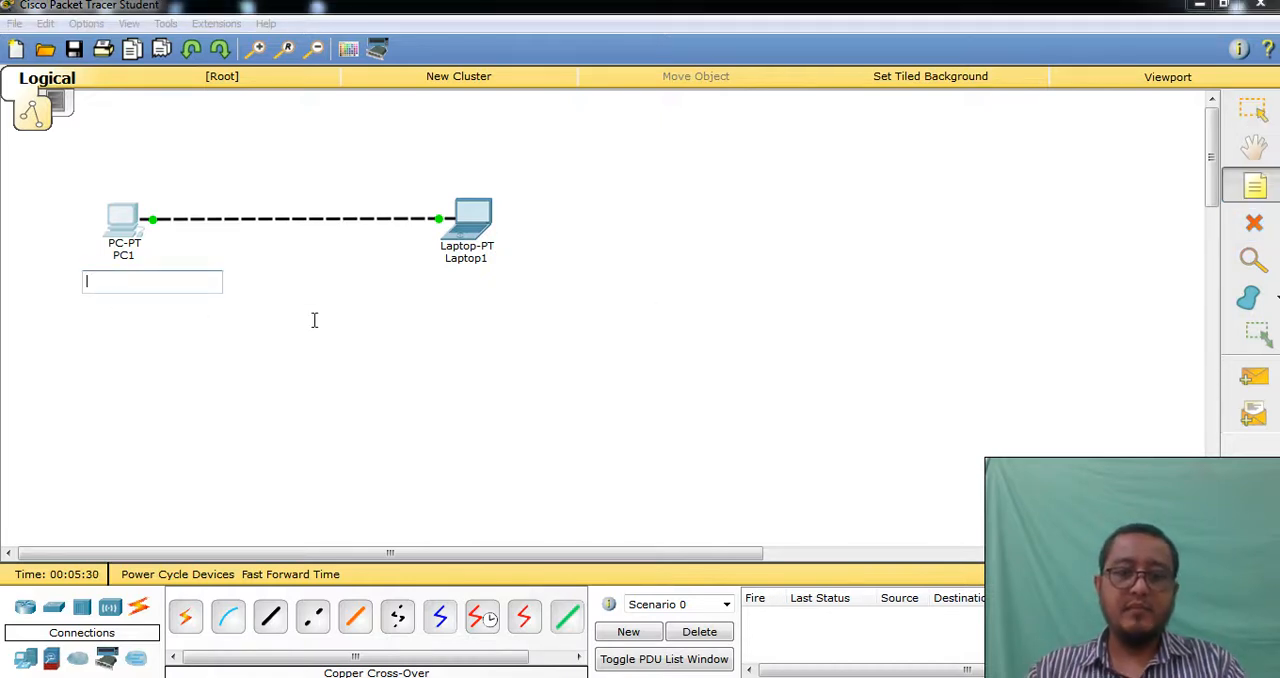
pyautogui.write('IP 192.168.1.1')
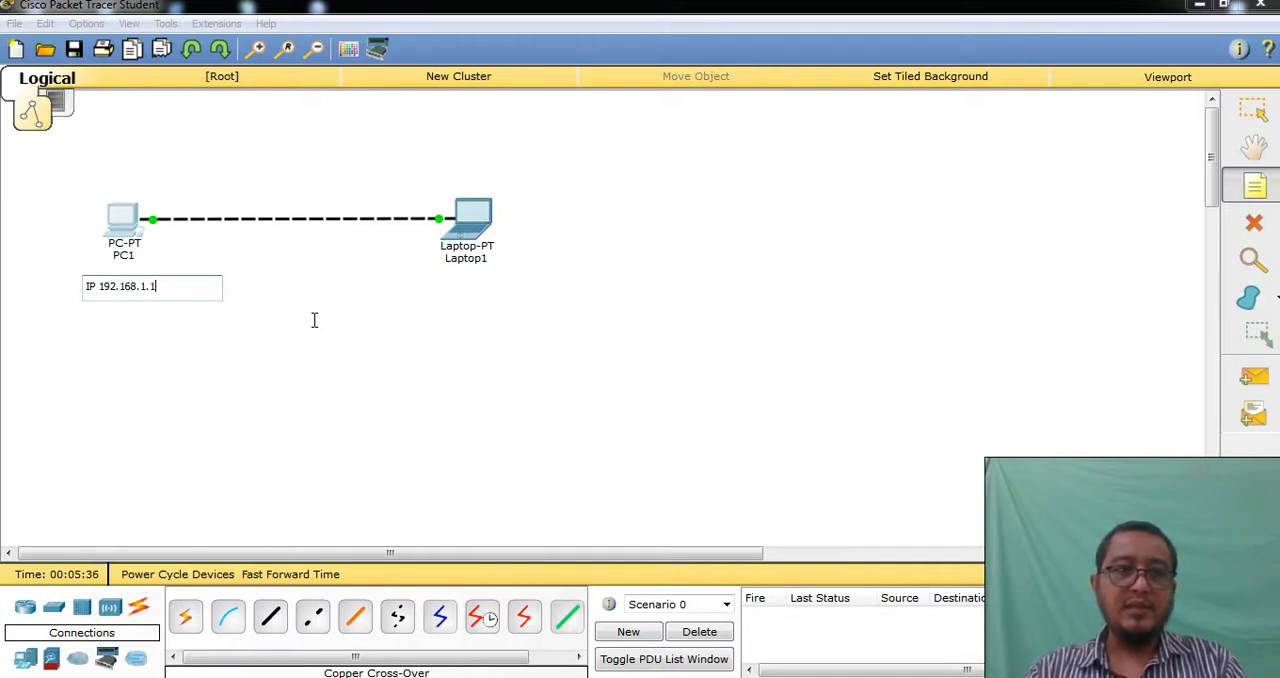
# Add a note reading "IP 192.168.1.X" below the laptop, and return to selection mode without leaving extra notes
pyautogui.click(456, 294)
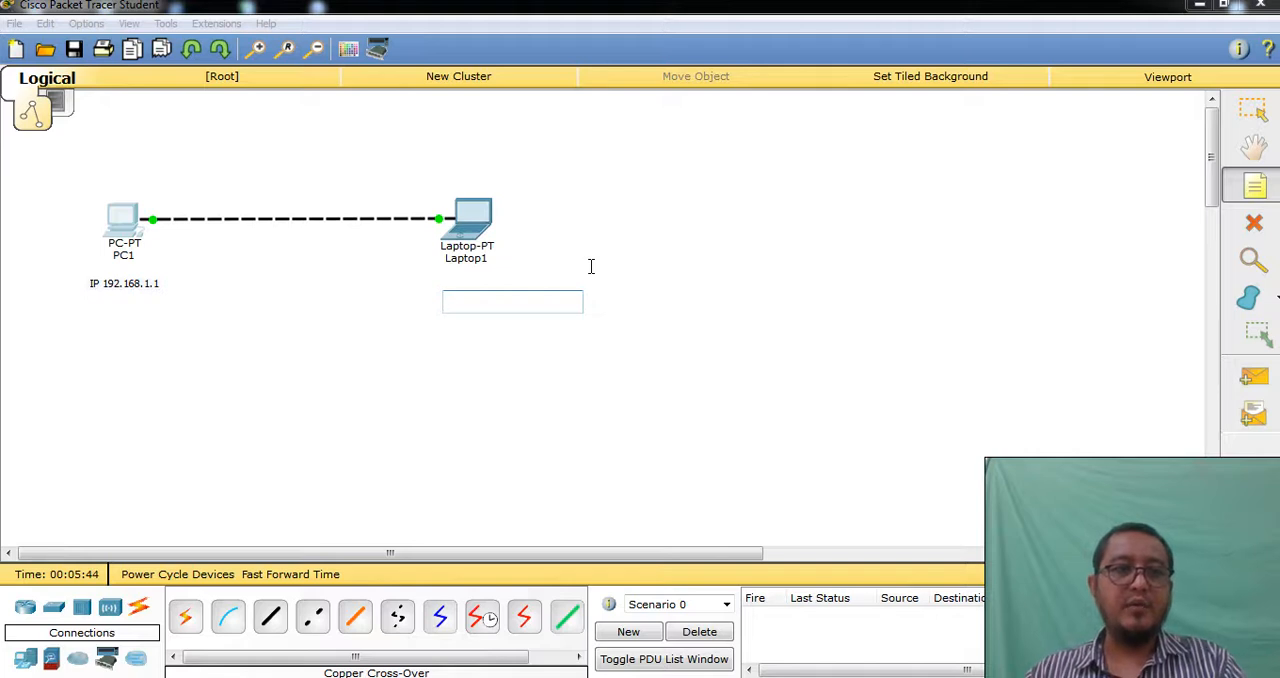
pyautogui.write('I')
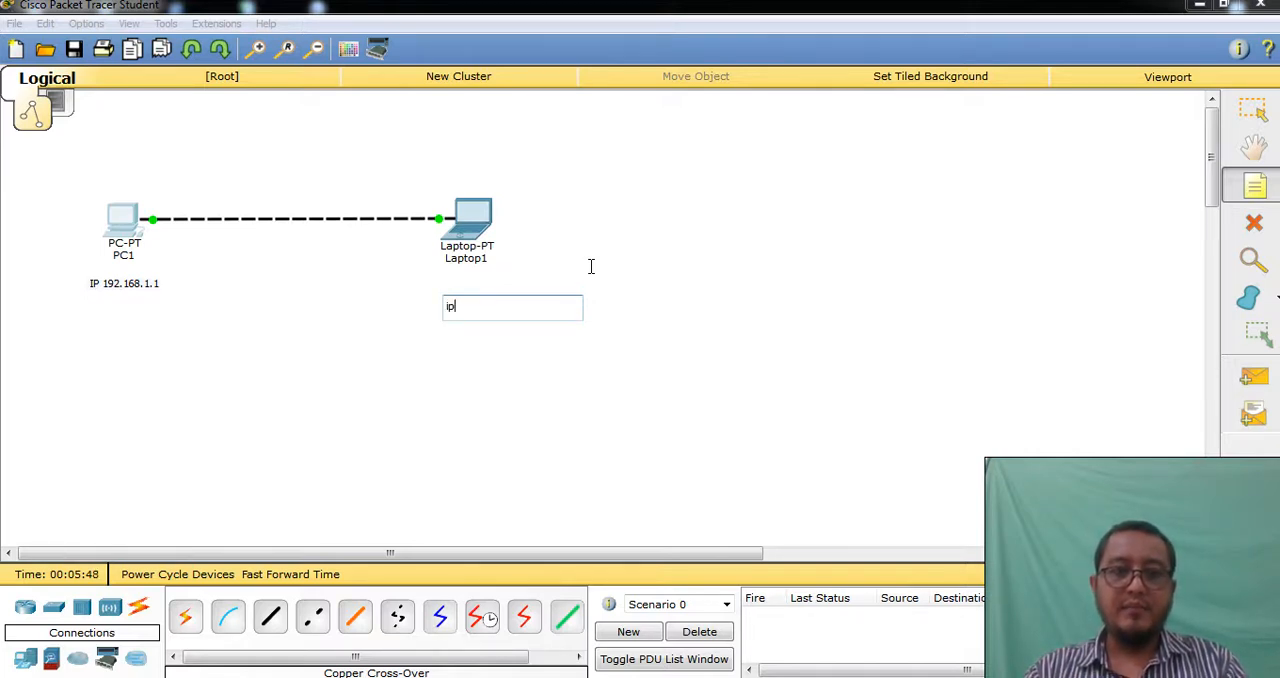
pyautogui.write('P 192.168.1.X')
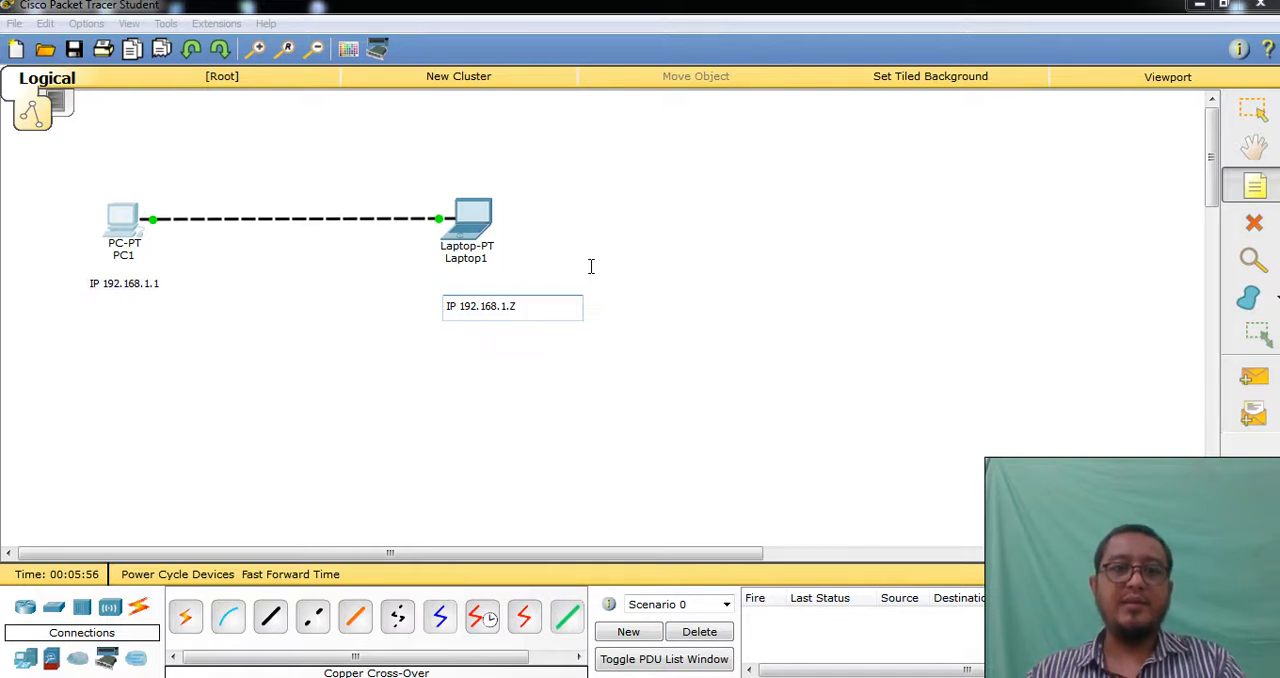
pyautogui.hotkey('shift', 'Left')
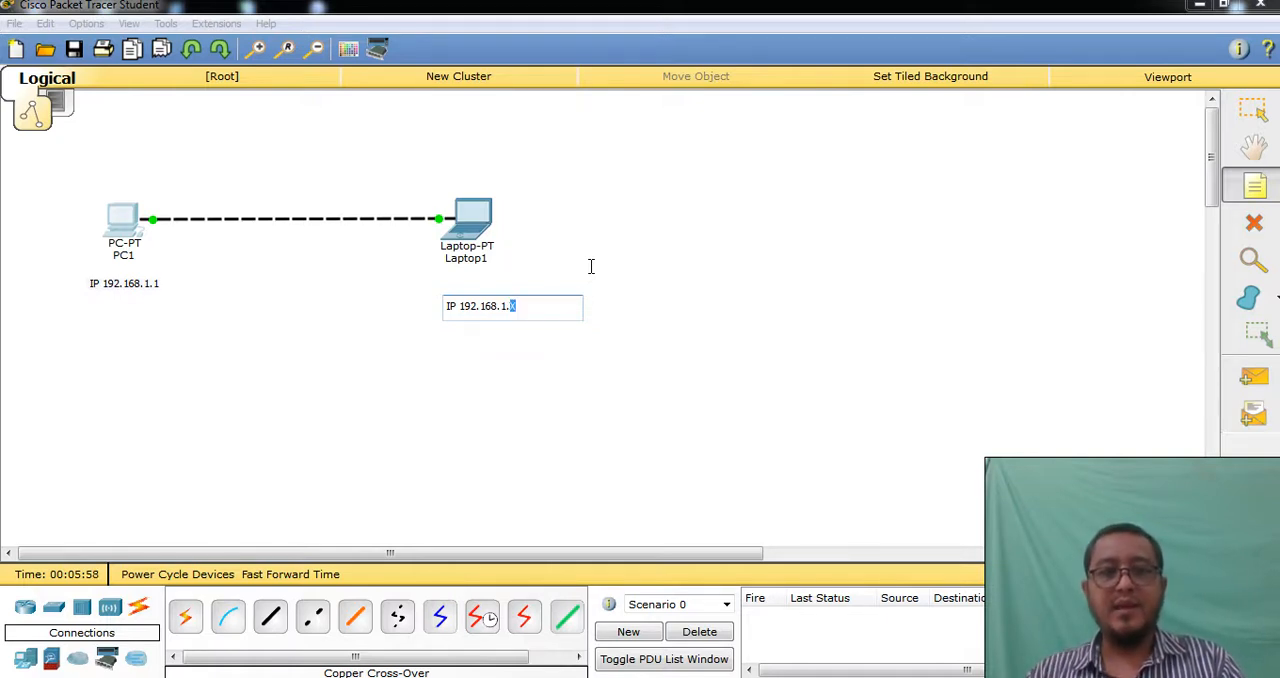
pyautogui.click(150, 284)
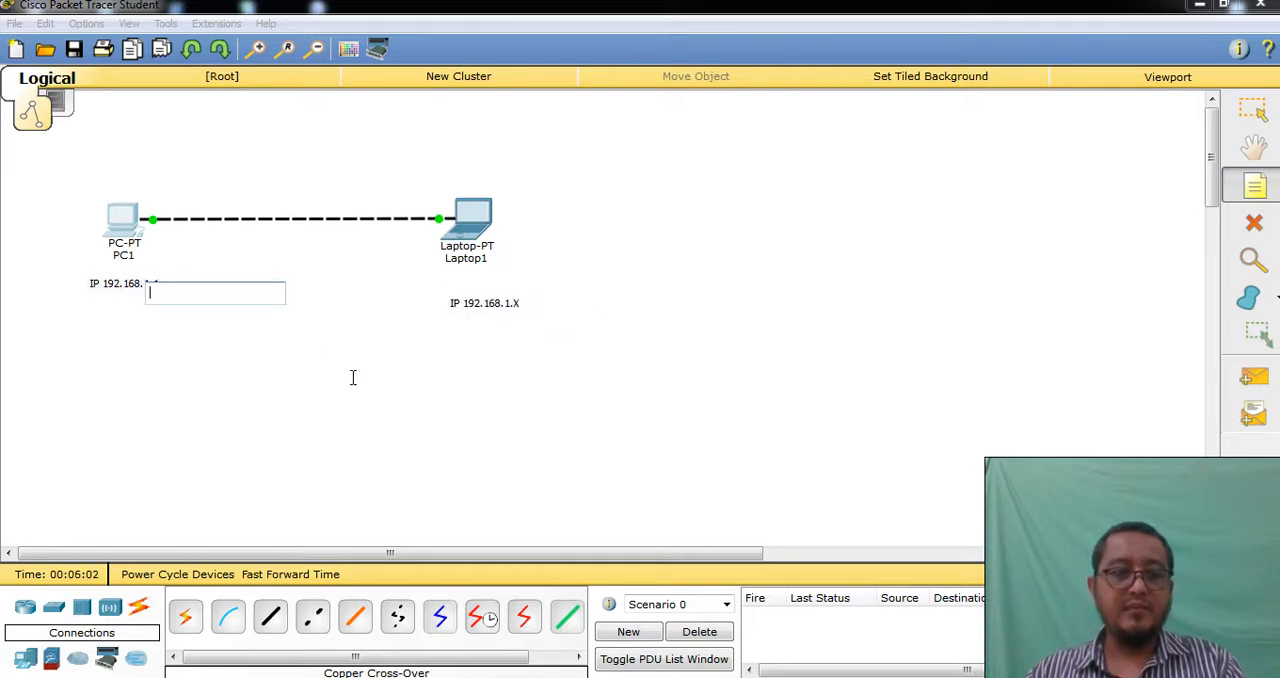
pyautogui.click(302, 372)
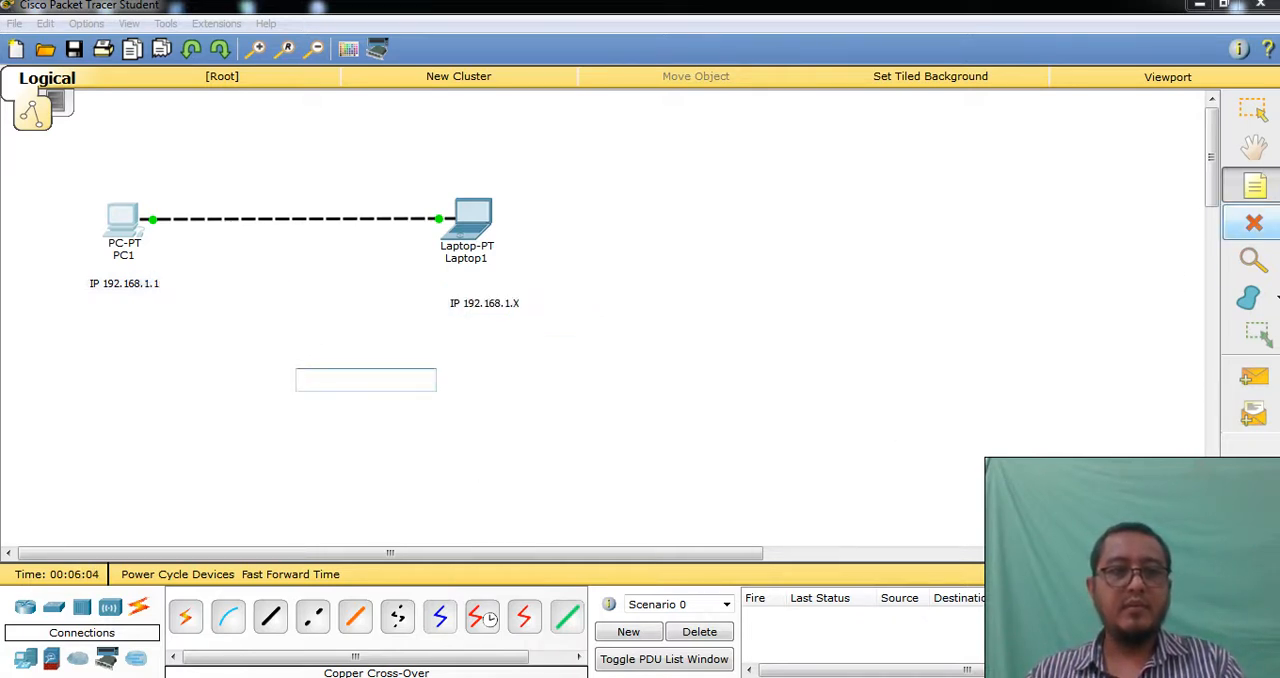
pyautogui.click(1250, 112)
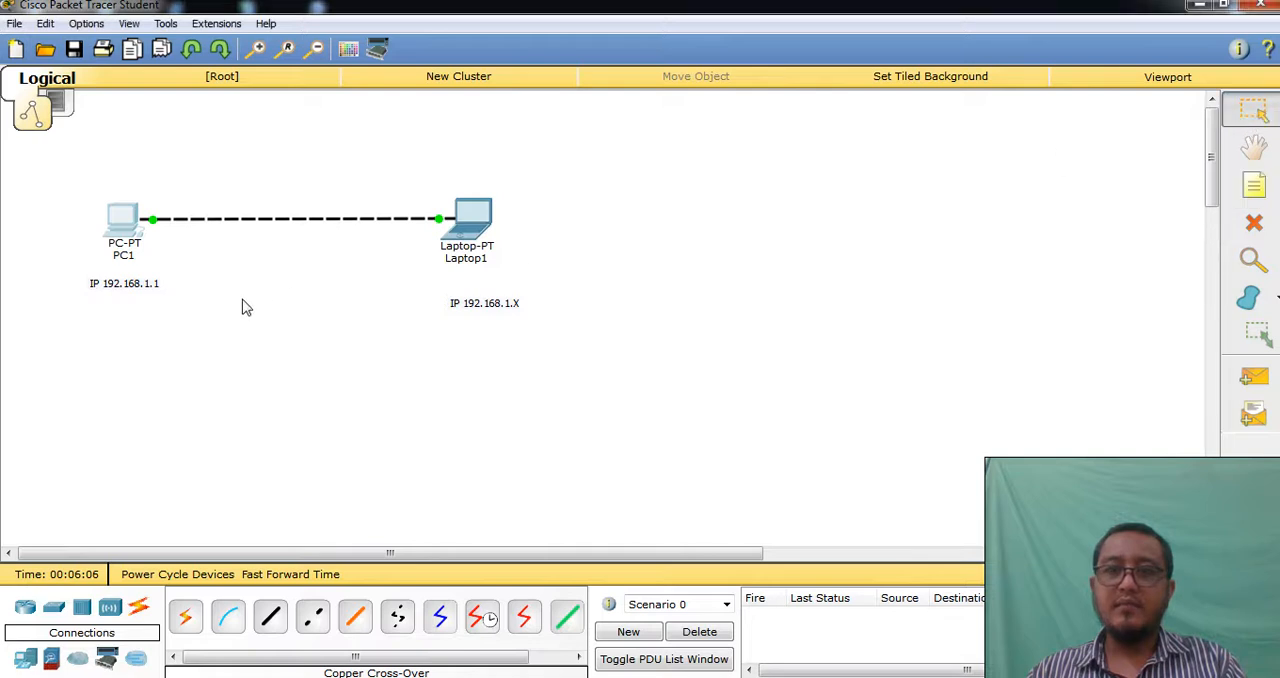
# Highlight the 192.168.1 portion of the PC's note, and change the laptop's note to "IP 192.168.1.2"
pyautogui.doubleClick(125, 283)
pyautogui.moveTo(147, 286); pyautogui.dragTo(99, 286)
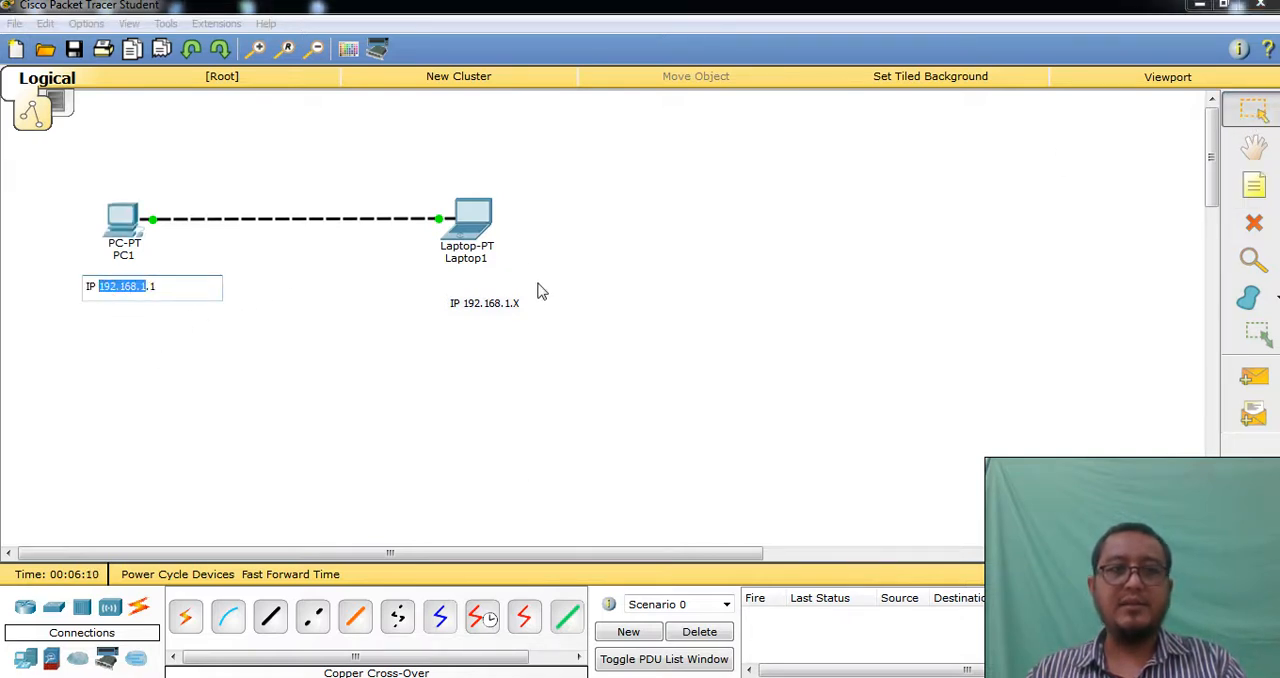
pyautogui.doubleClick(508, 305)
pyautogui.moveTo(508, 305); pyautogui.dragTo(518, 305)
pyautogui.click(522, 307)
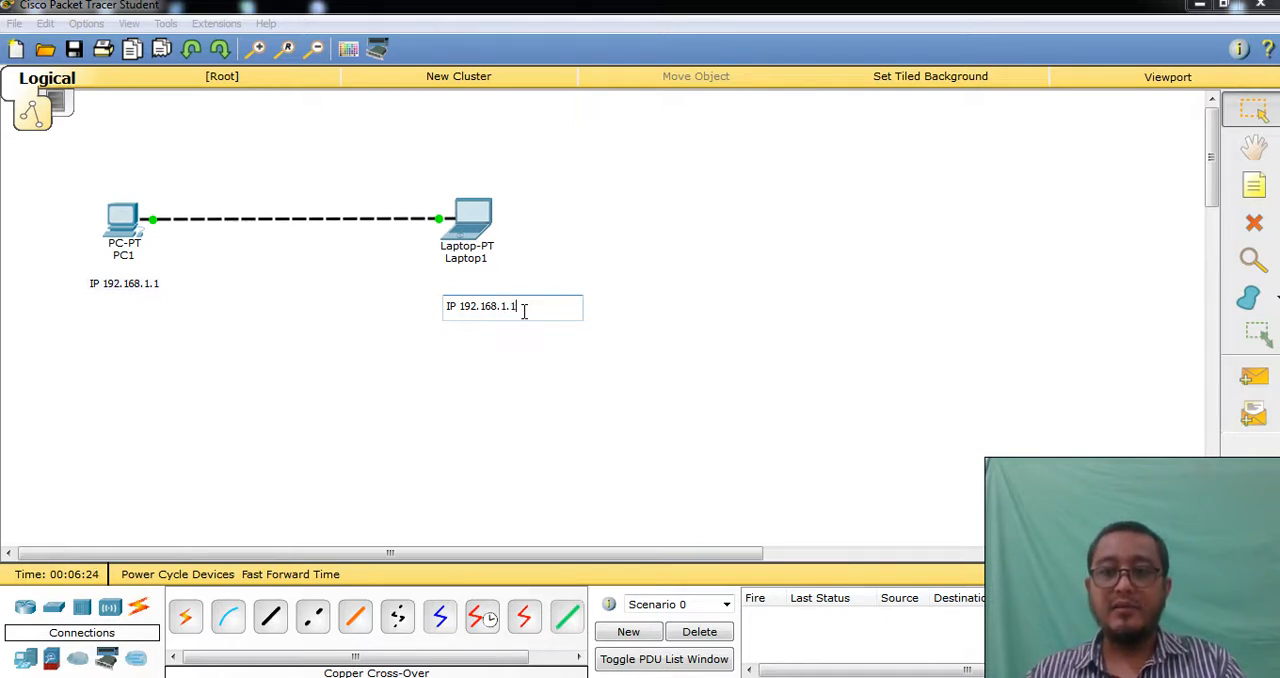
pyautogui.write('2')
pyautogui.click(632, 332)
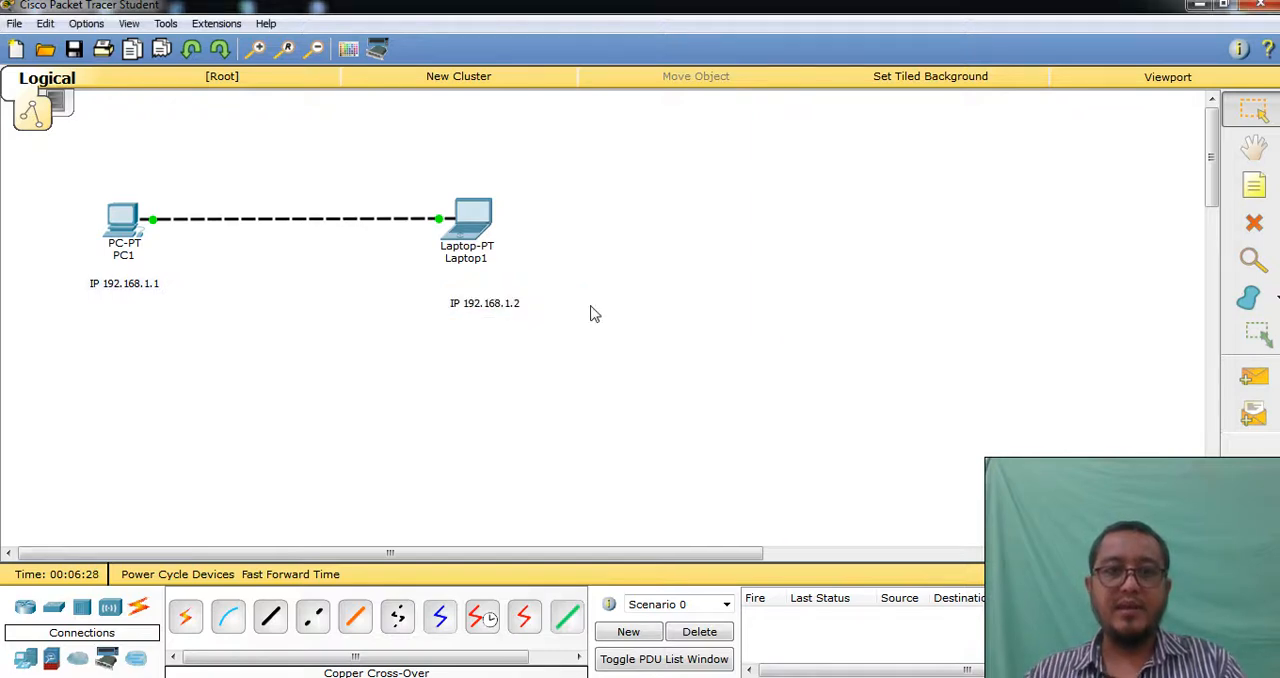
# Set the laptop's static IP address to 192.168.1.2 with the default subnet mask 255.255.255.0, and close its IP Configuration
pyautogui.click(475, 238)
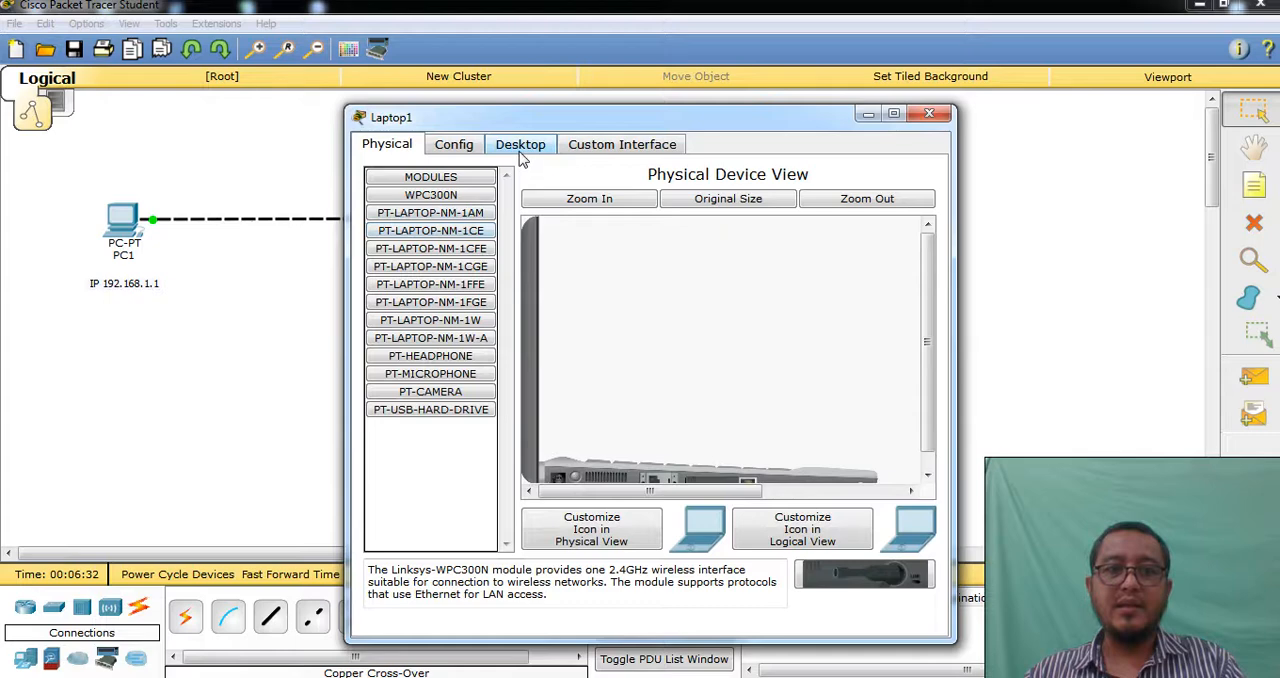
pyautogui.click(520, 158)
pyautogui.click(399, 256)
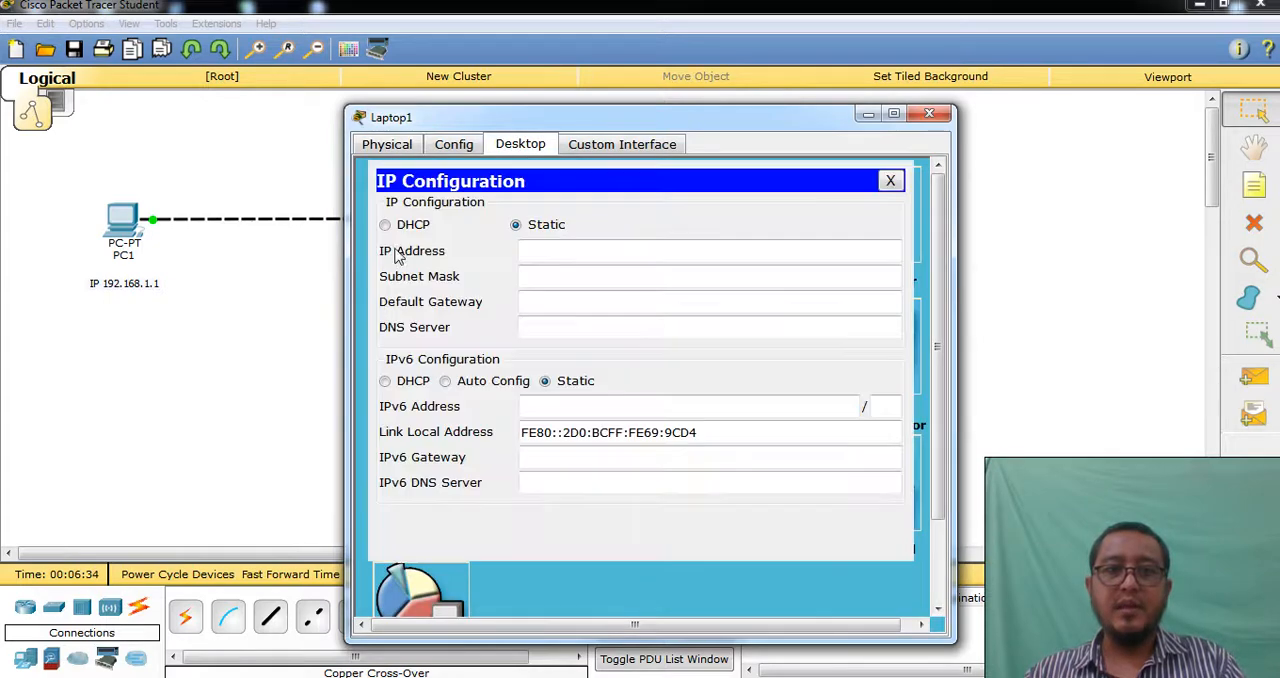
pyautogui.click(544, 251)
pyautogui.write('192')
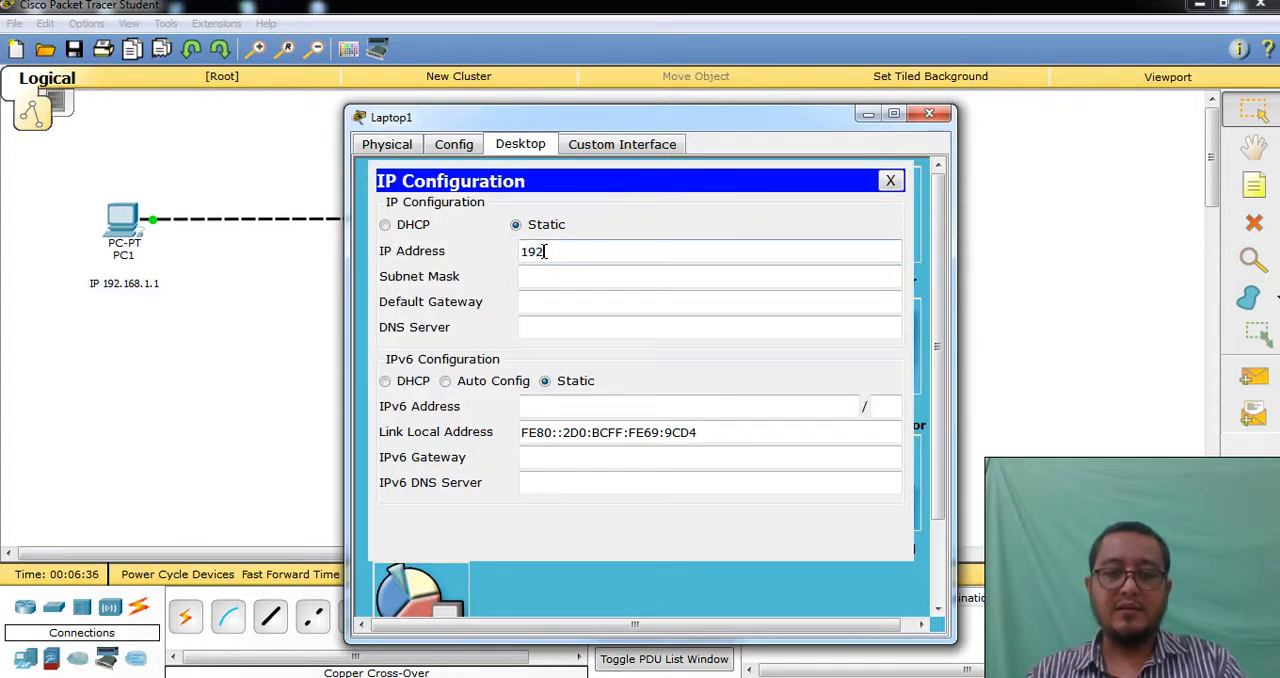
pyautogui.write('.168.')
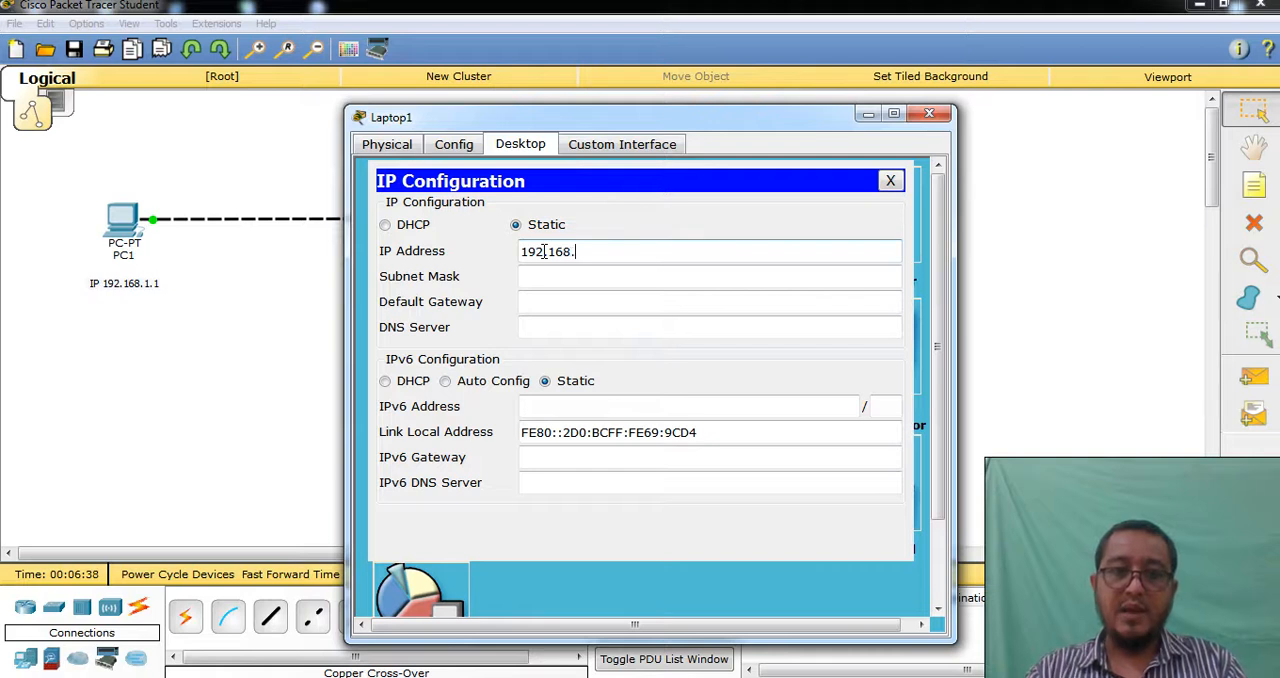
pyautogui.write('1.2')
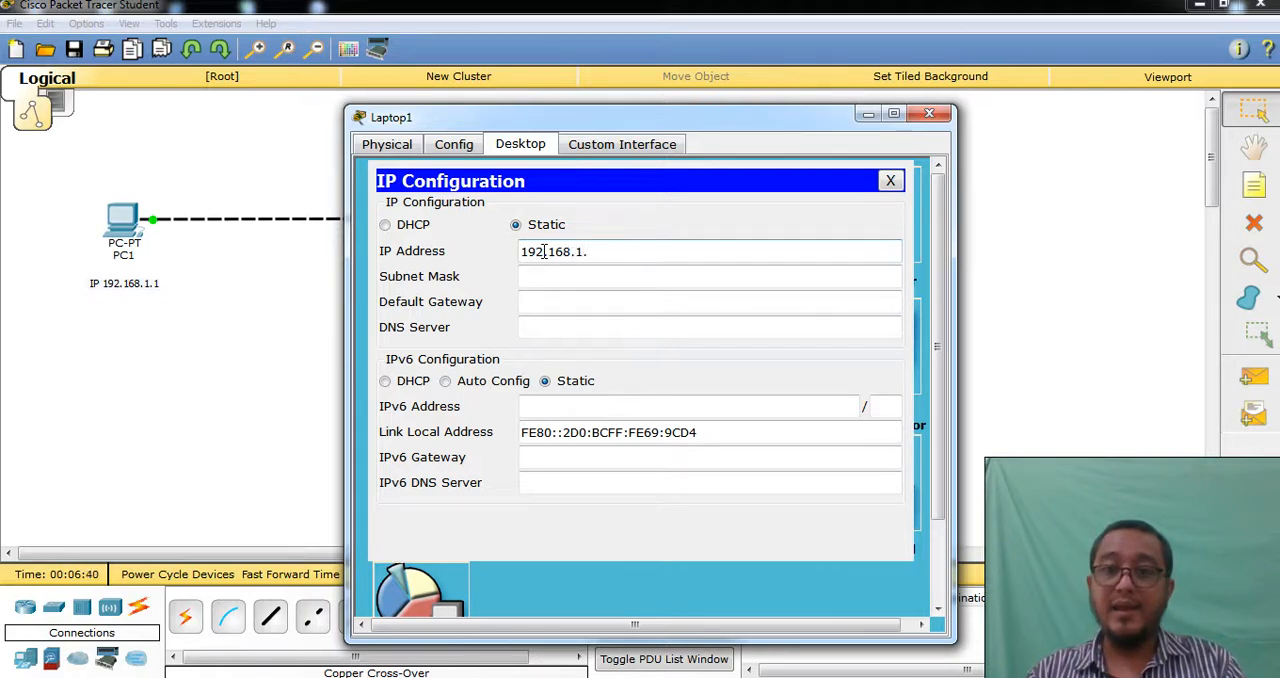
pyautogui.press('Tab')
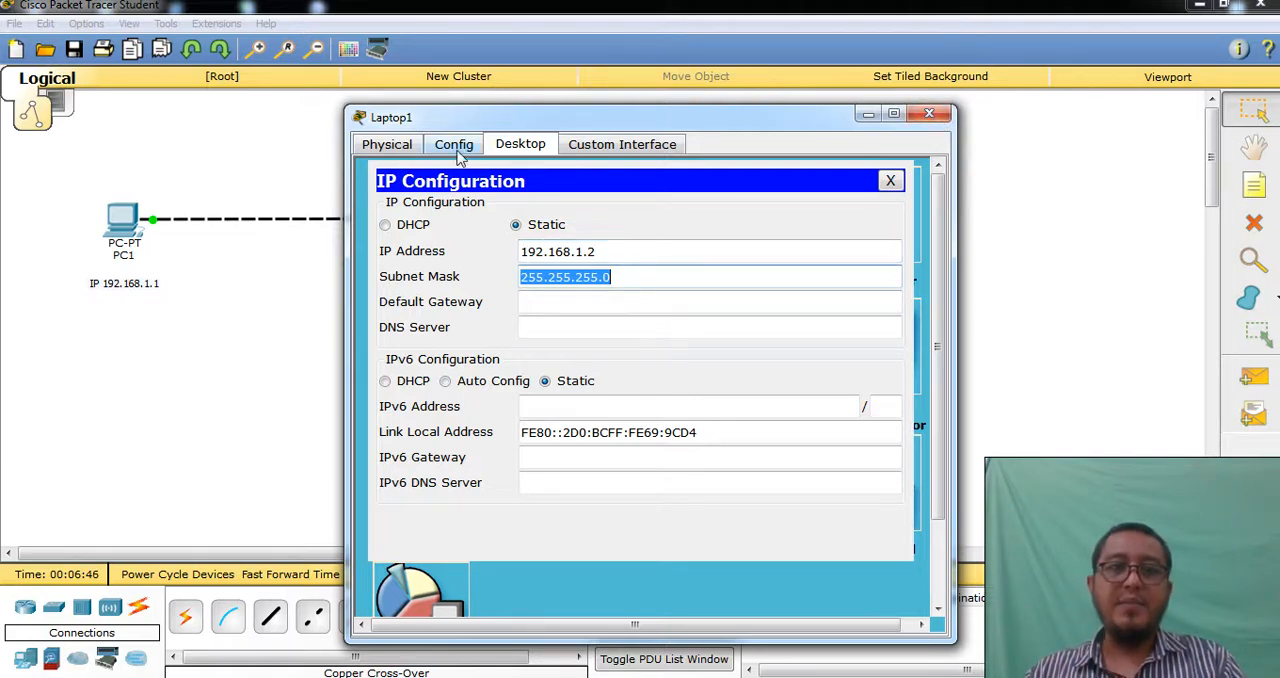
pyautogui.click(406, 148)
pyautogui.click(447, 146)
pyautogui.click(522, 143)
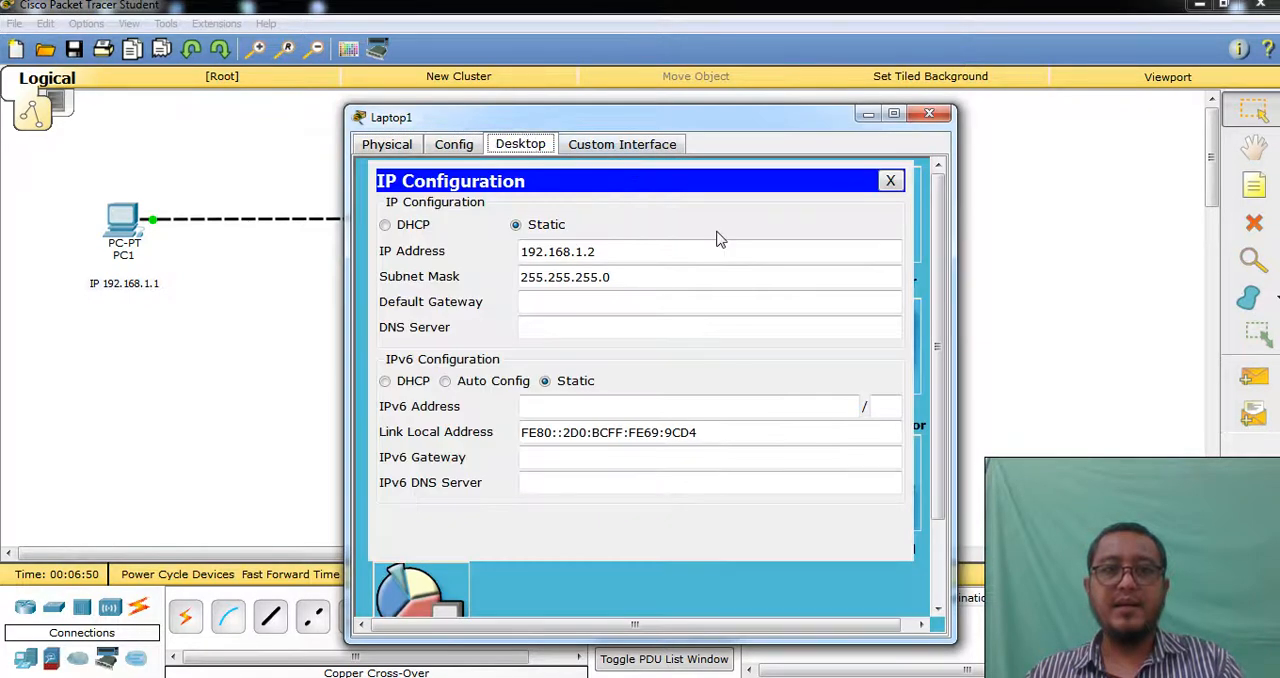
pyautogui.click(890, 180)
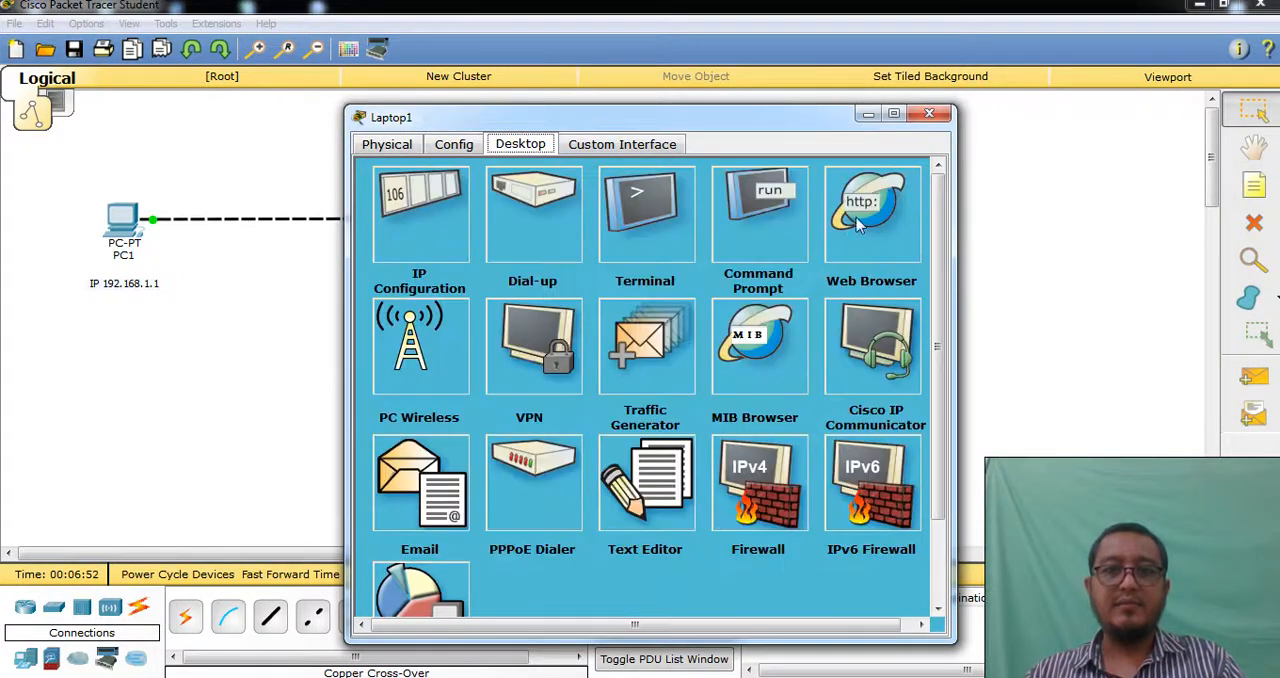
# Move the laptop's window clear of the topology, check its addressing with ipconfig in the Command Prompt, and close the window
pyautogui.moveTo(700, 128); pyautogui.dragTo(860, 110)
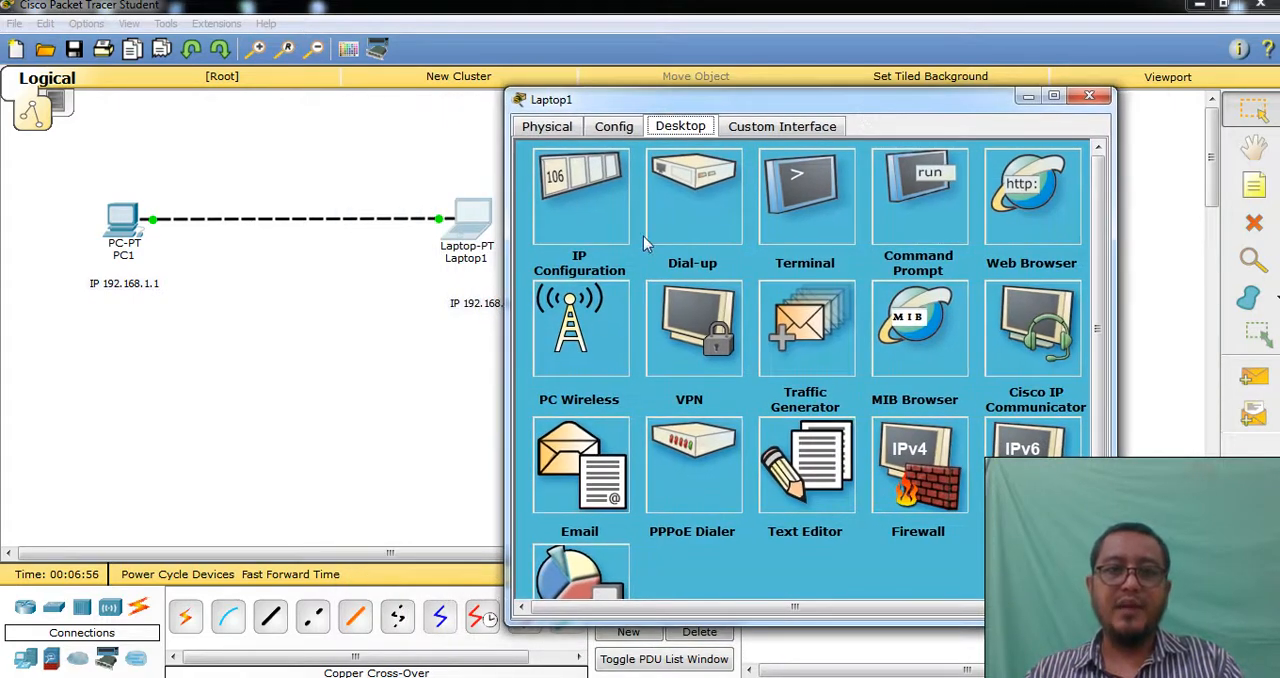
pyautogui.moveTo(760, 100); pyautogui.dragTo(839, 79)
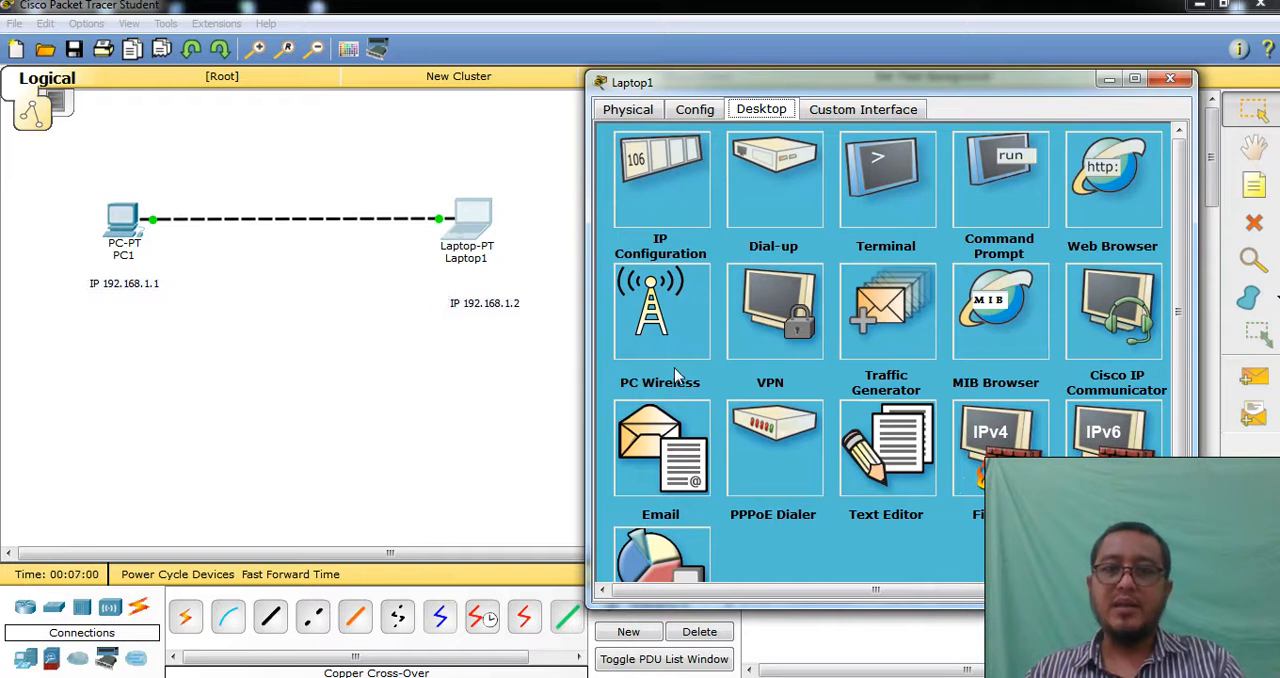
pyautogui.click(1005, 177)
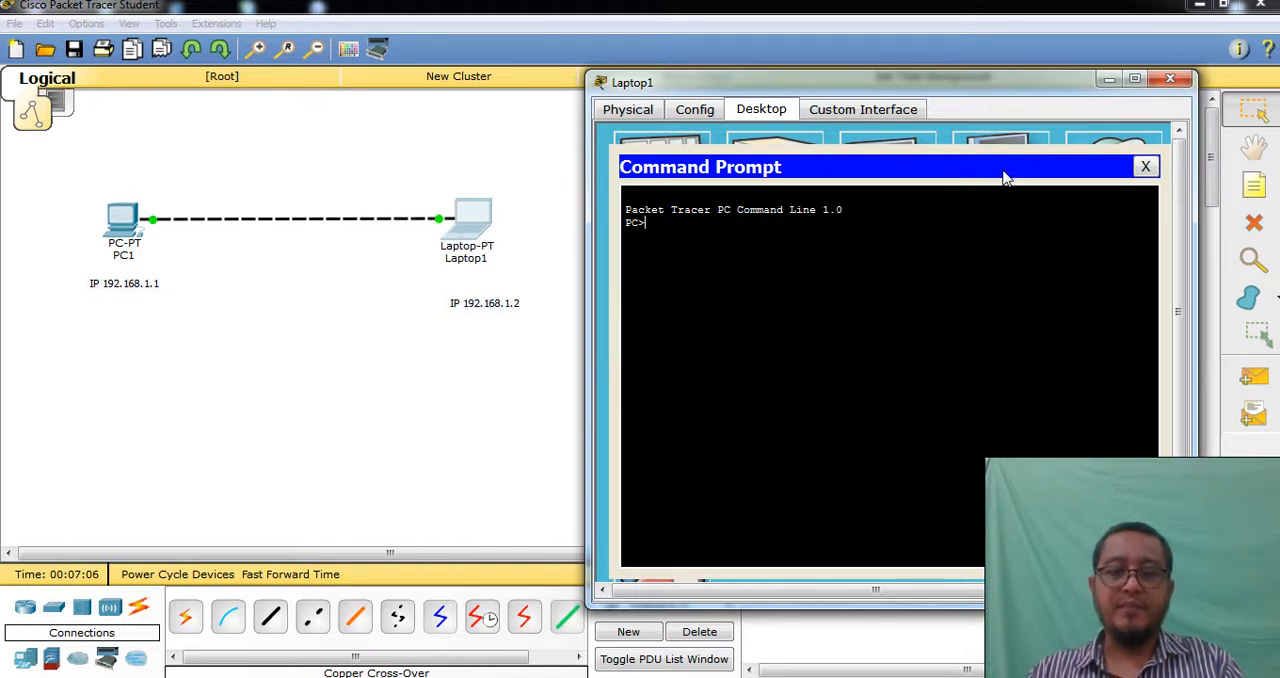
pyautogui.write('ip')
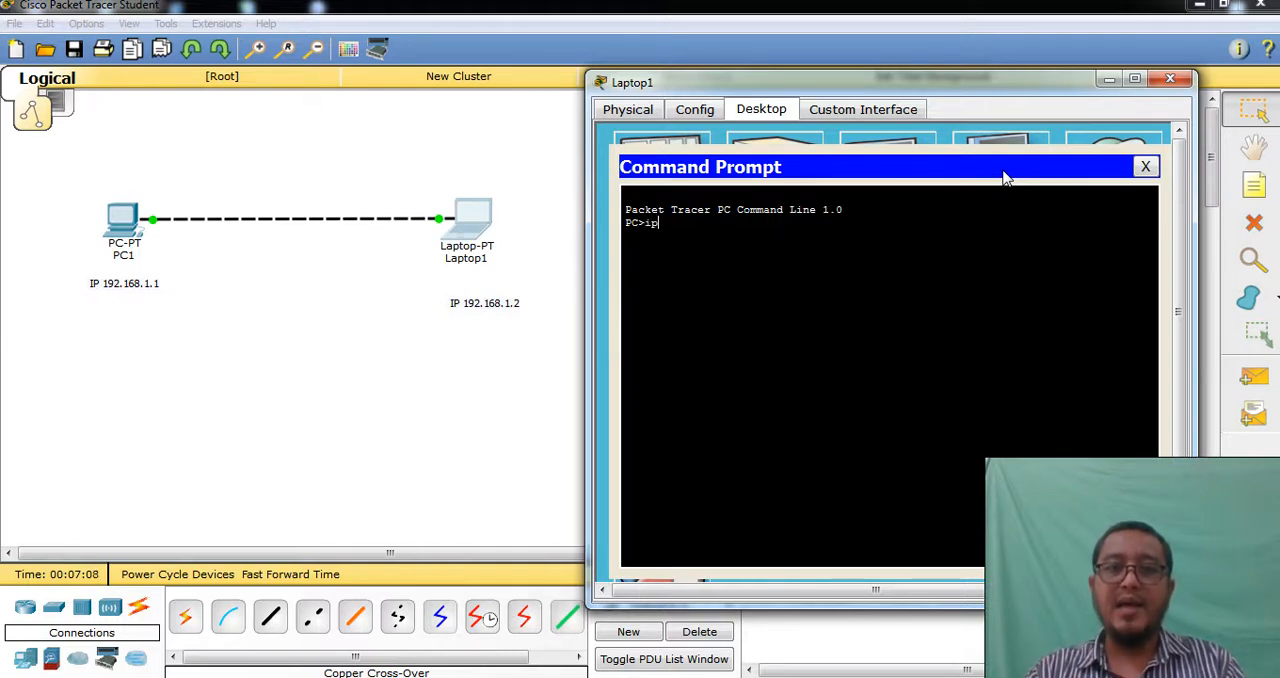
pyautogui.write('confi')
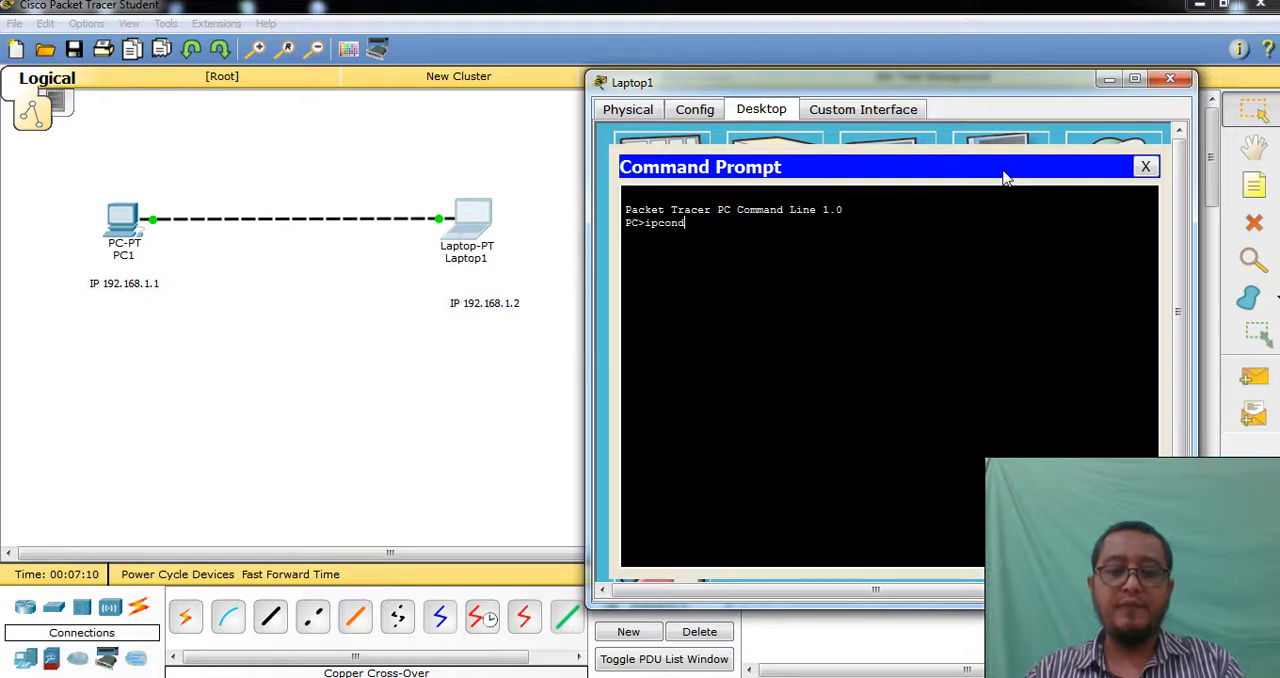
pyautogui.write('g')
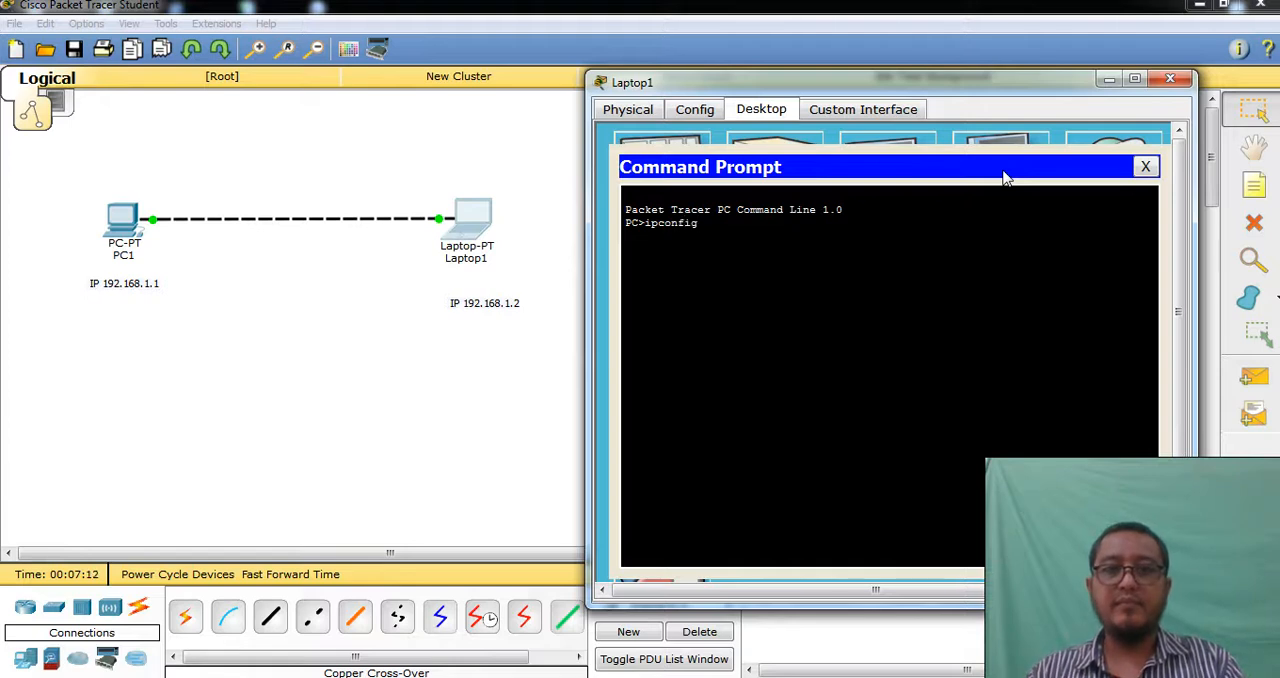
pyautogui.press('Return')
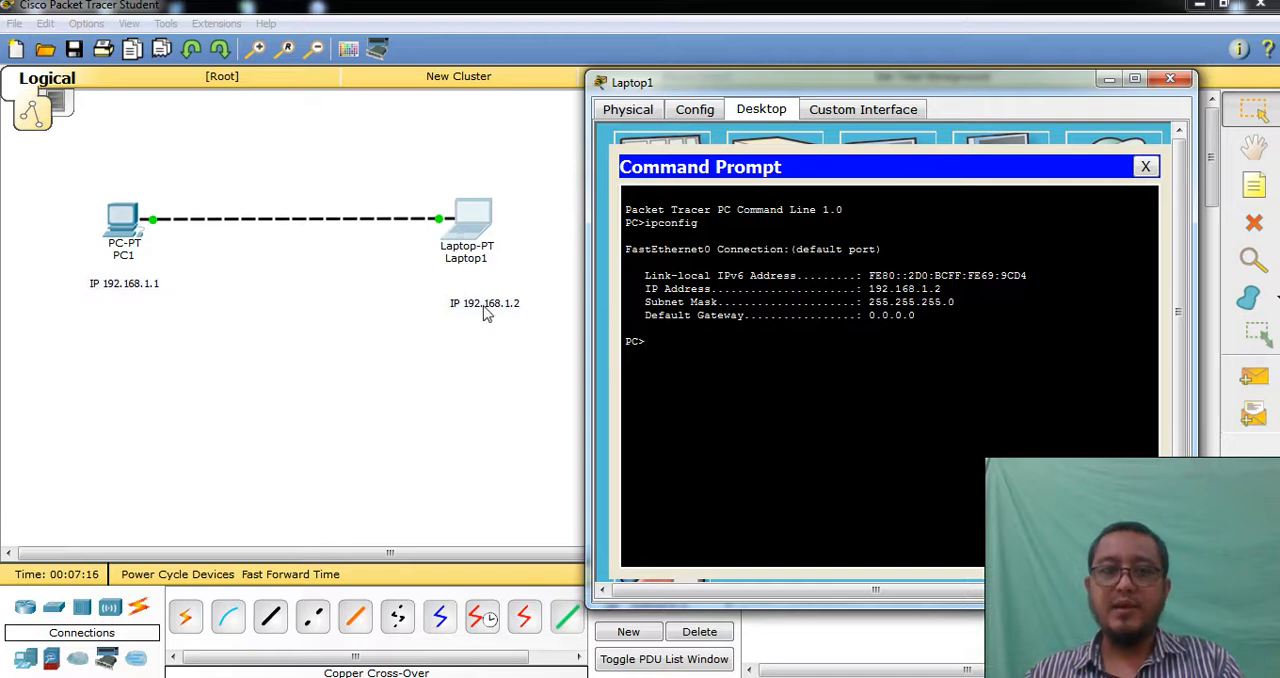
pyautogui.click(1141, 170)
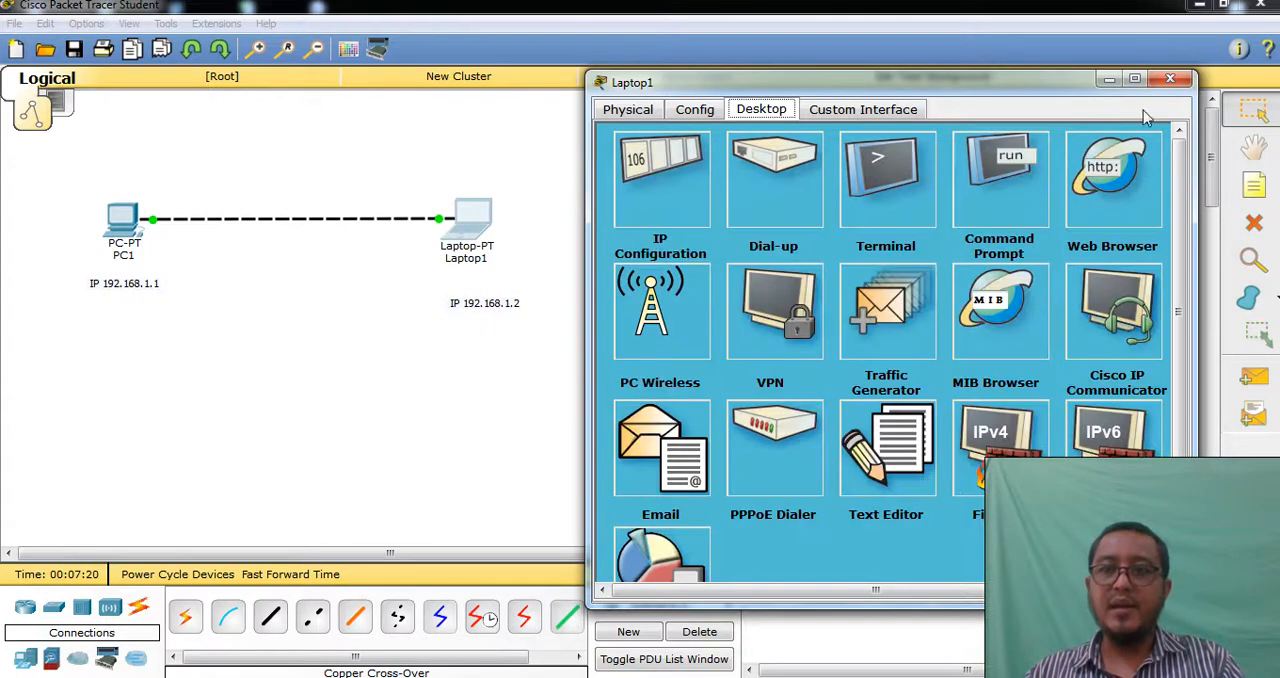
pyautogui.click(1170, 78)
# Check the PC's IP addressing by running ipconfig in its Command Prompt
pyautogui.click(117, 224)
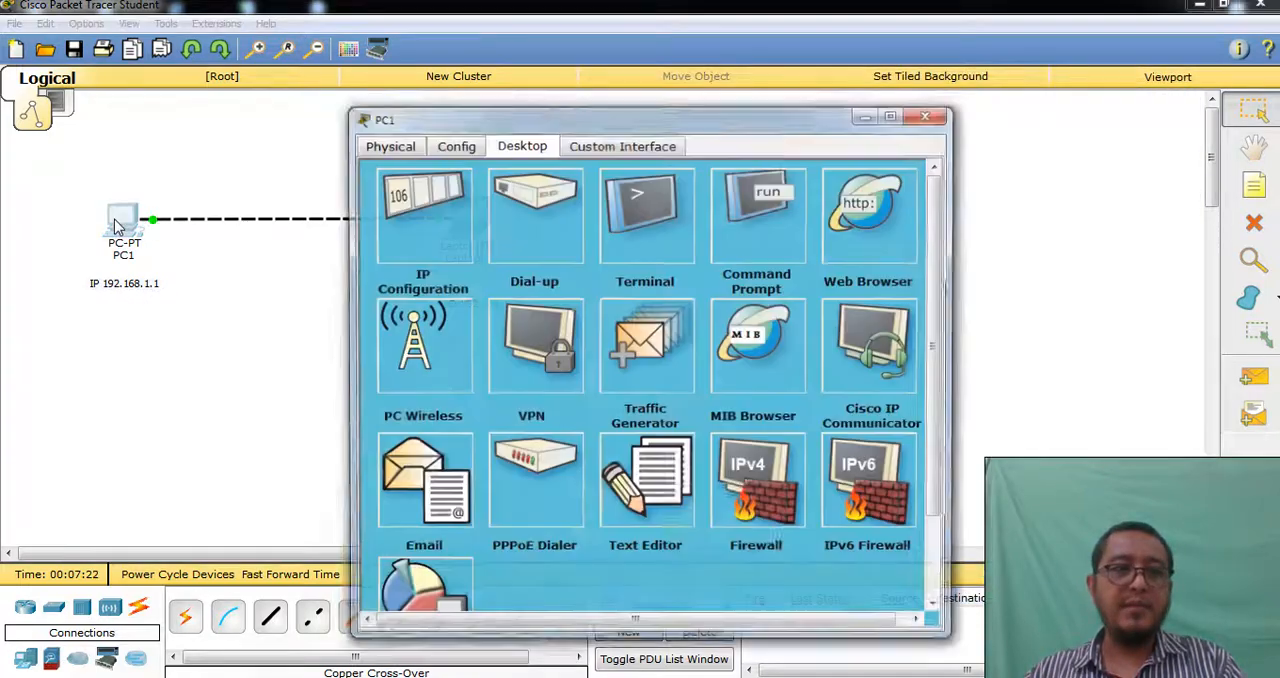
pyautogui.click(760, 235)
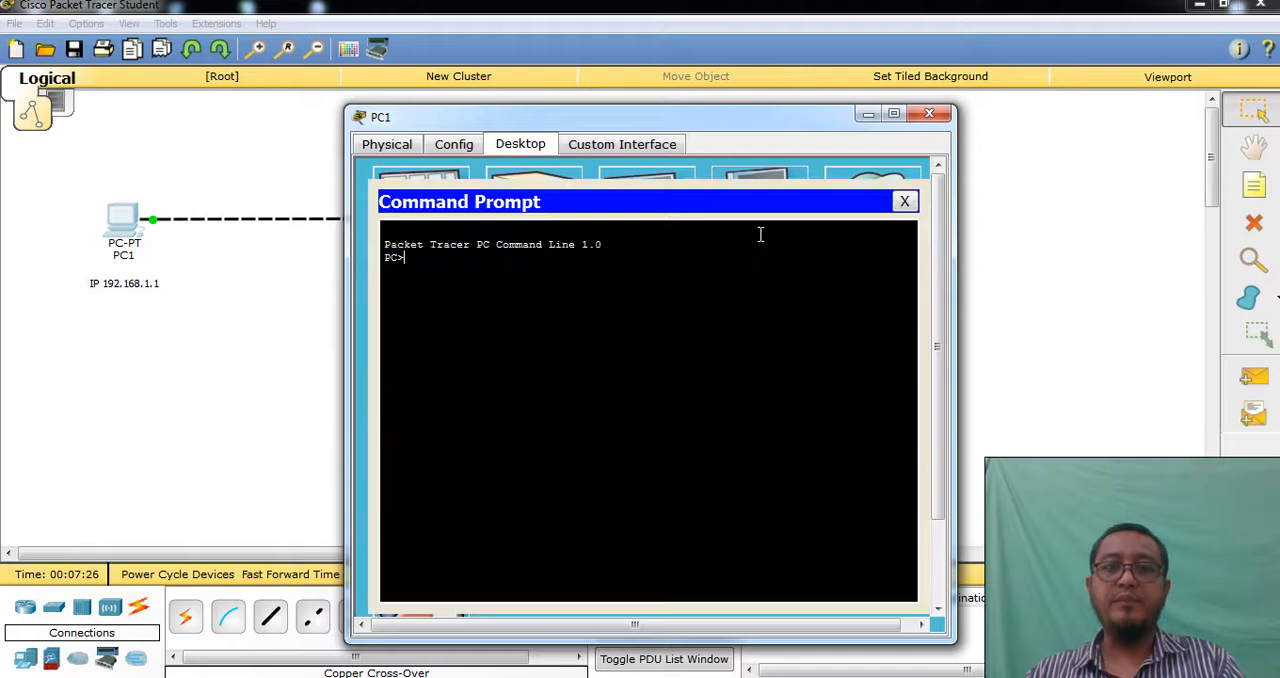
pyautogui.write('ipconfig')
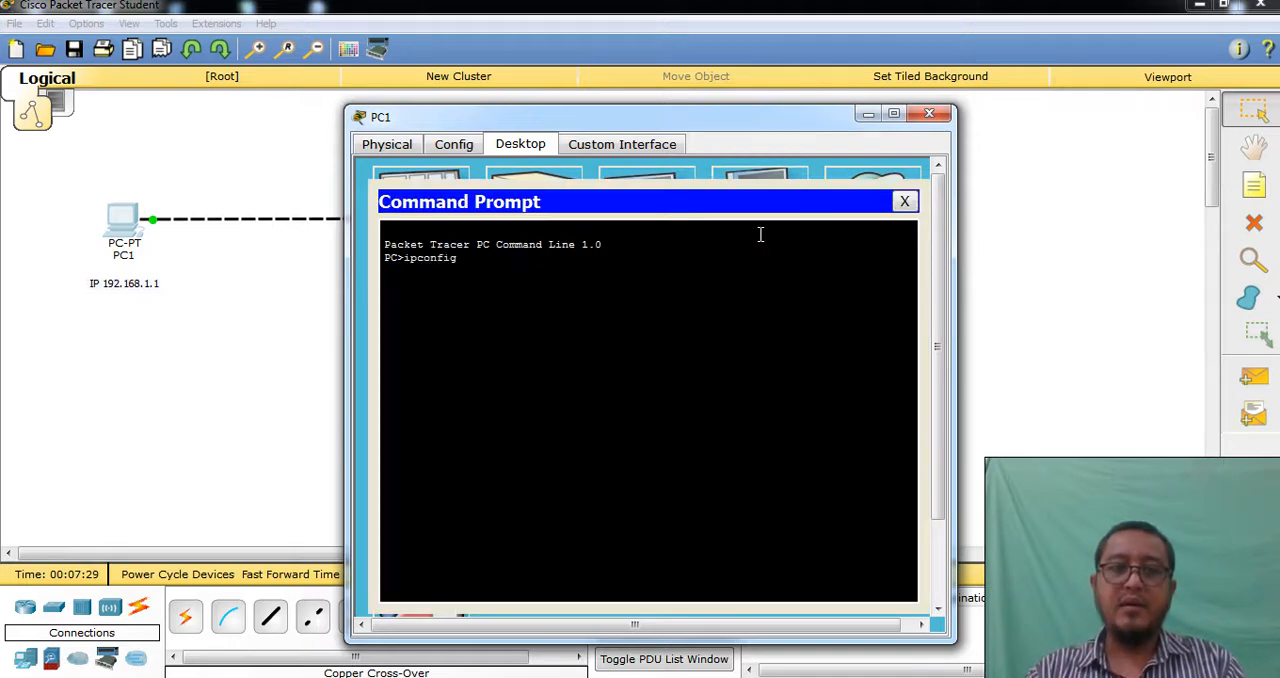
pyautogui.press('Return')
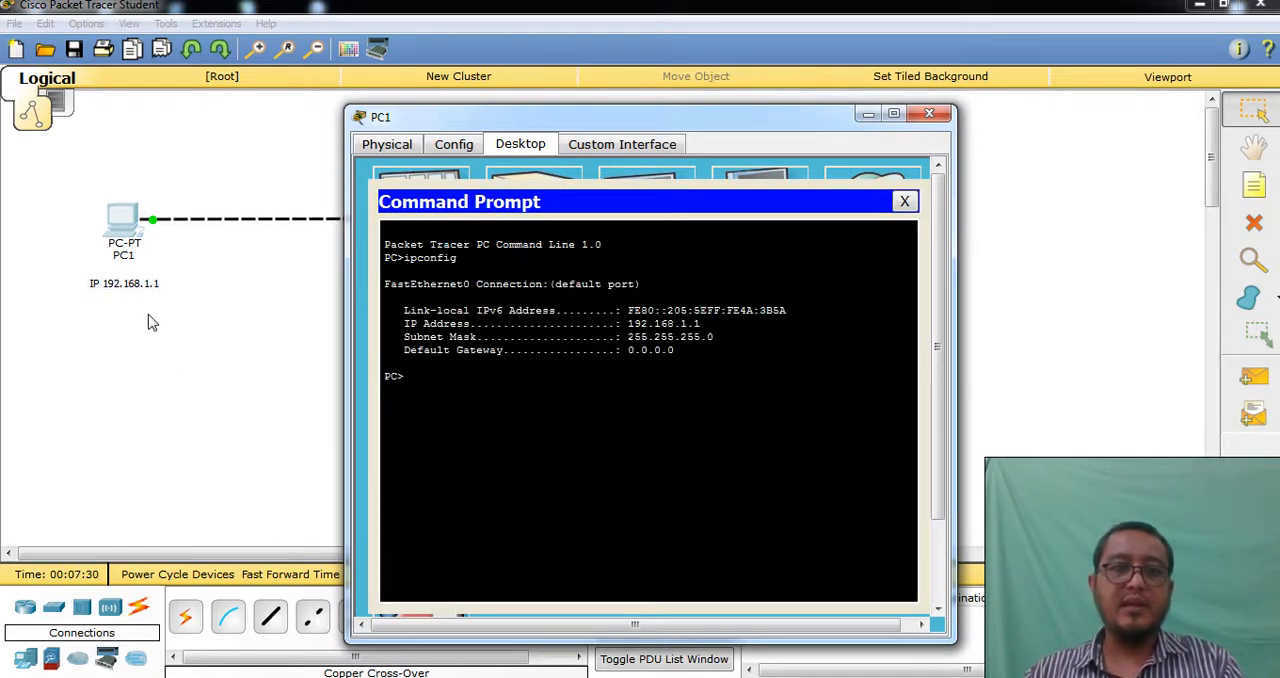
# Move the PC's window clear of the topology, ping the laptop at 192.168.1.2 from the Command Prompt, and close the window
pyautogui.moveTo(614, 119); pyautogui.dragTo(822, 83)
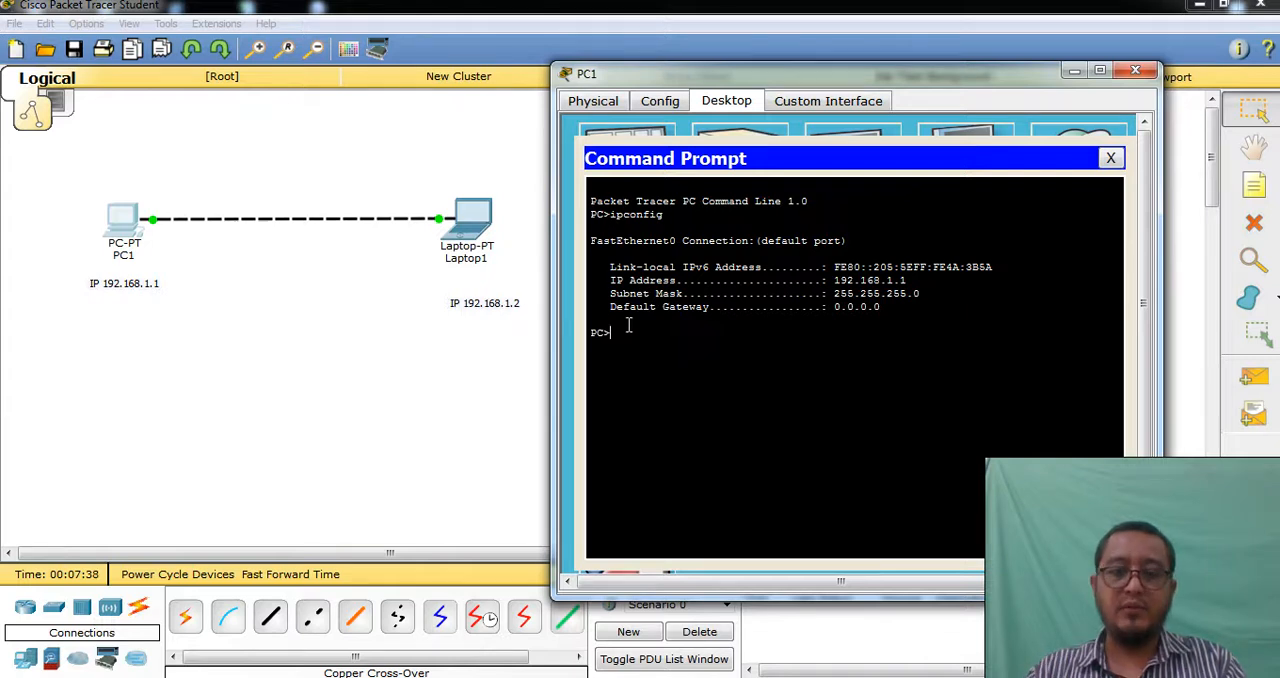
pyautogui.write('ping 192')
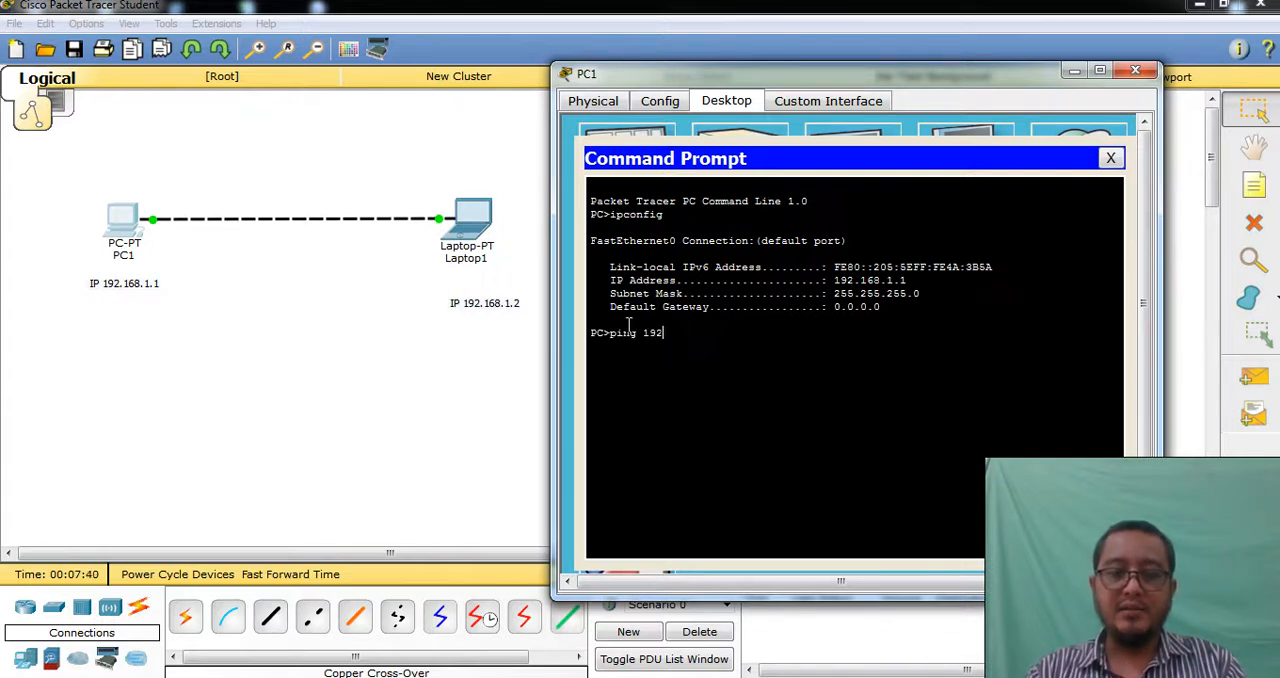
pyautogui.write('.168.')
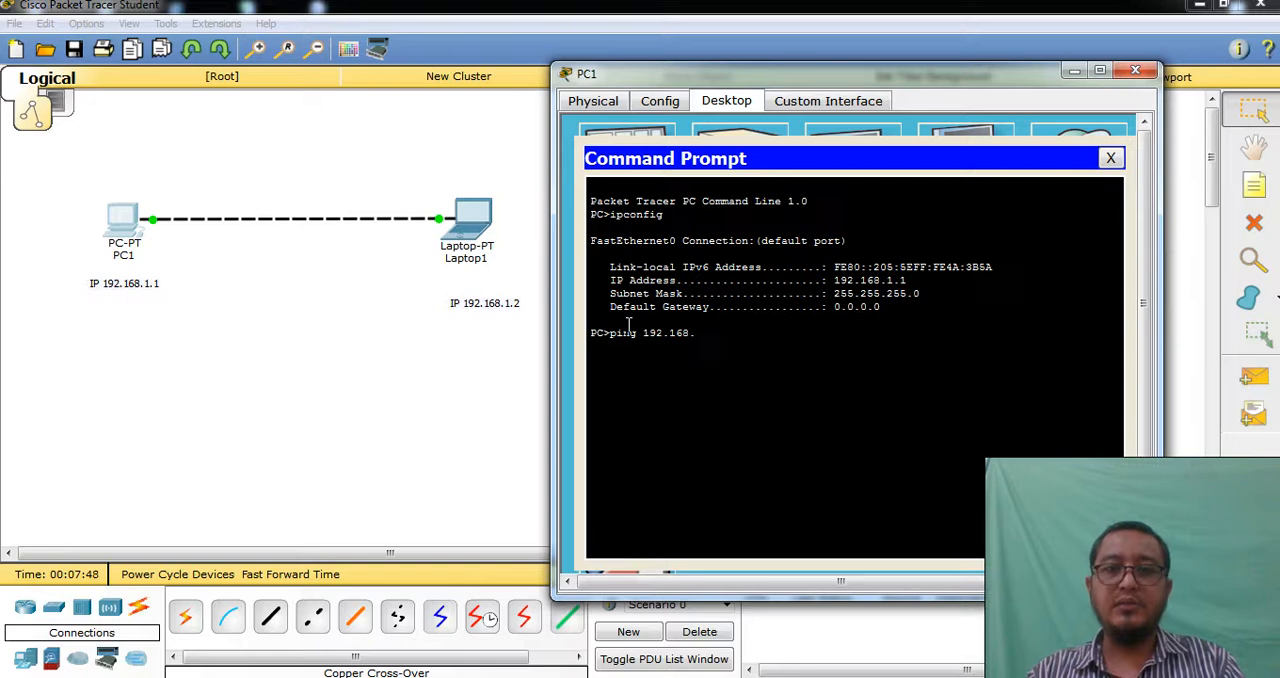
pyautogui.write('1.')
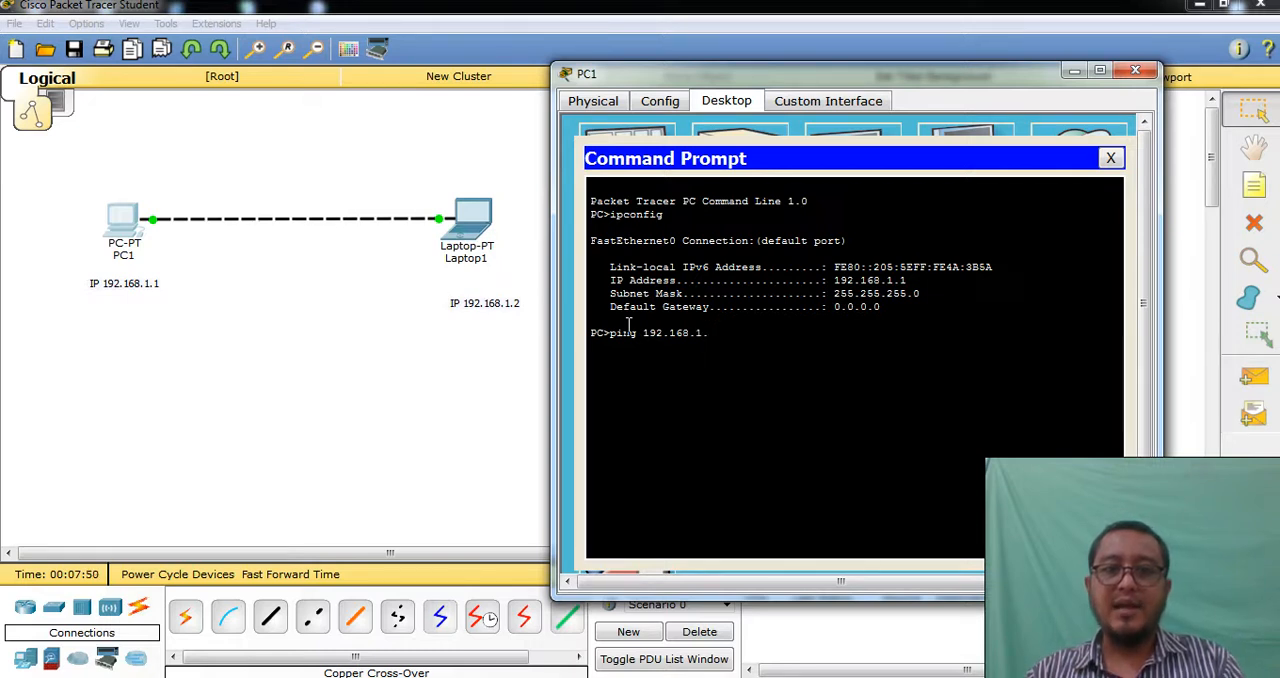
pyautogui.write('2')
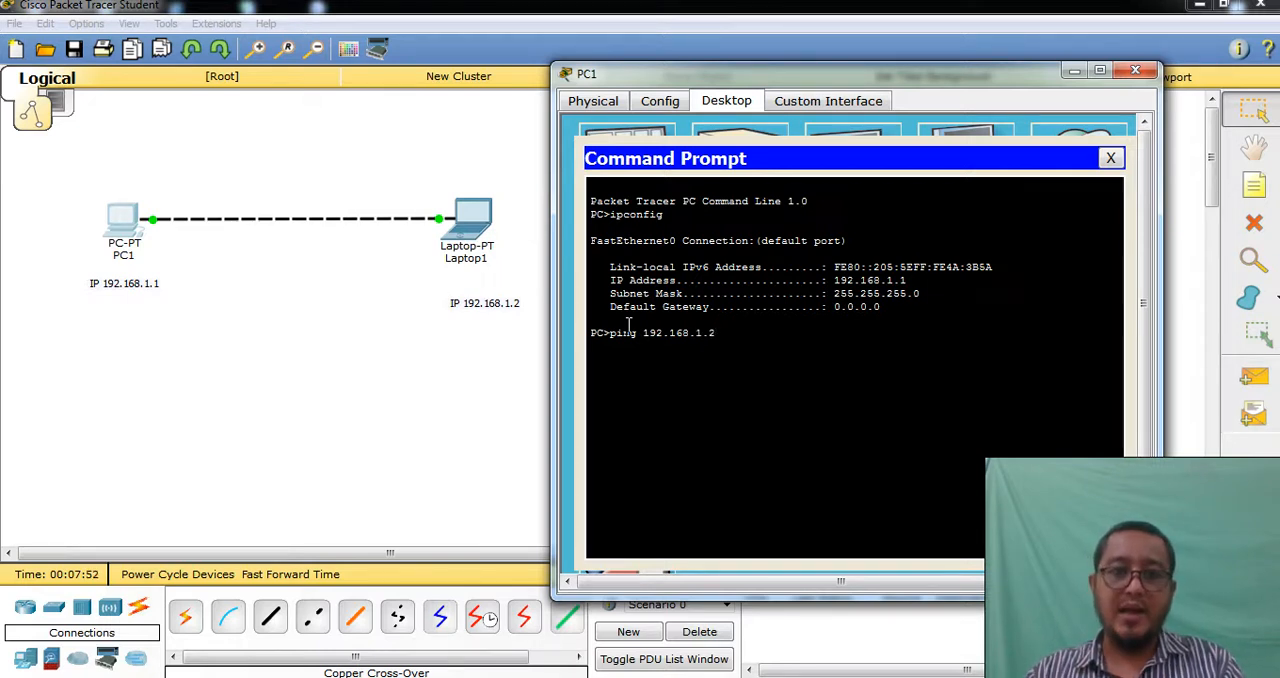
pyautogui.press('Return')
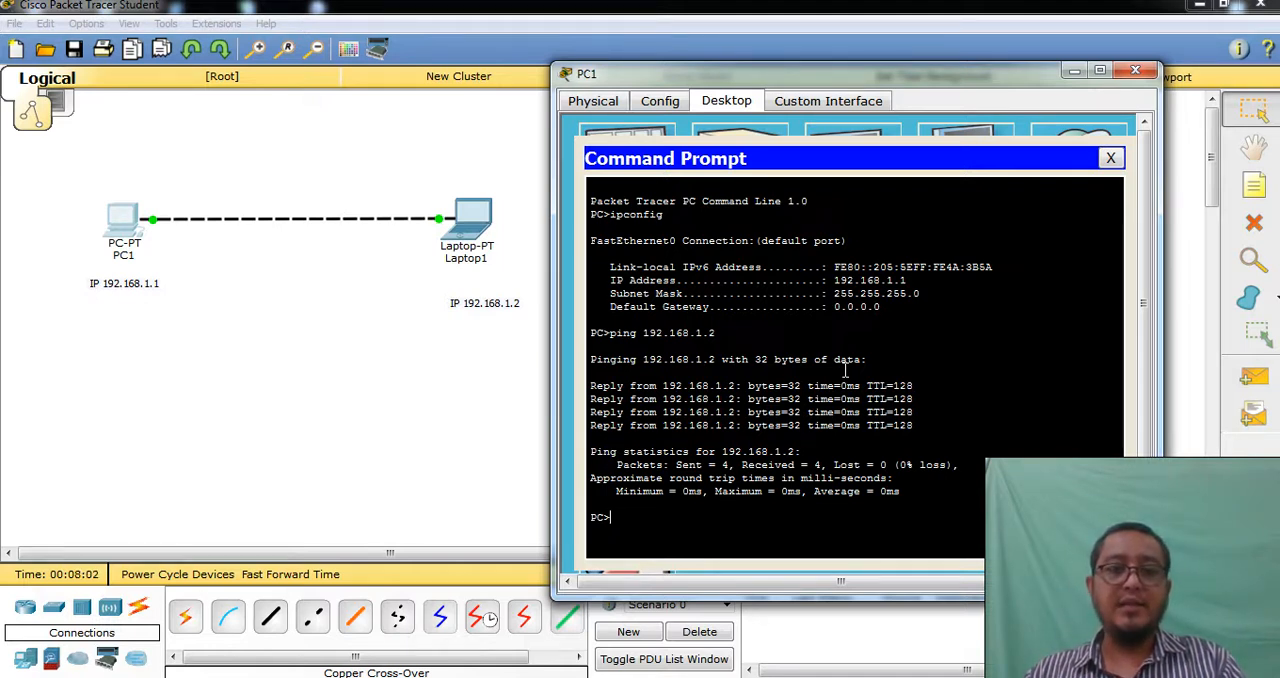
pyautogui.click(1135, 71)
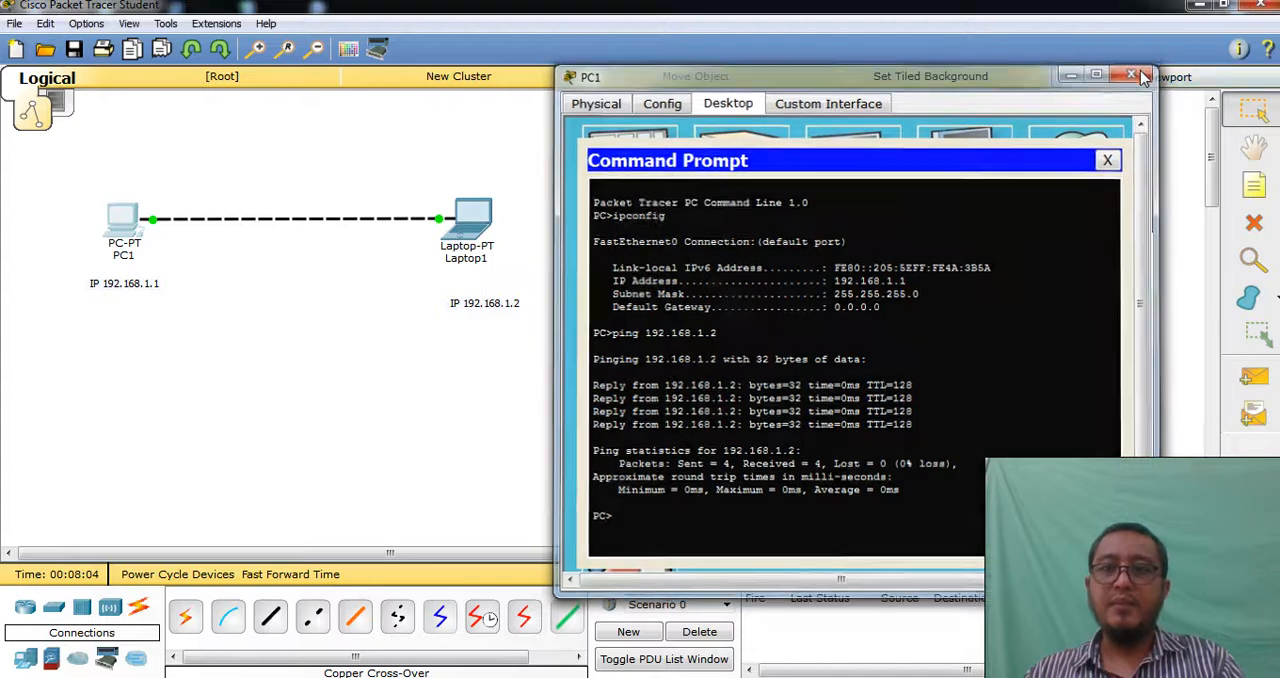
# Ping the PC at 192.168.1.1 from the laptop's Command Prompt, and close the laptop's window
pyautogui.click(470, 215)
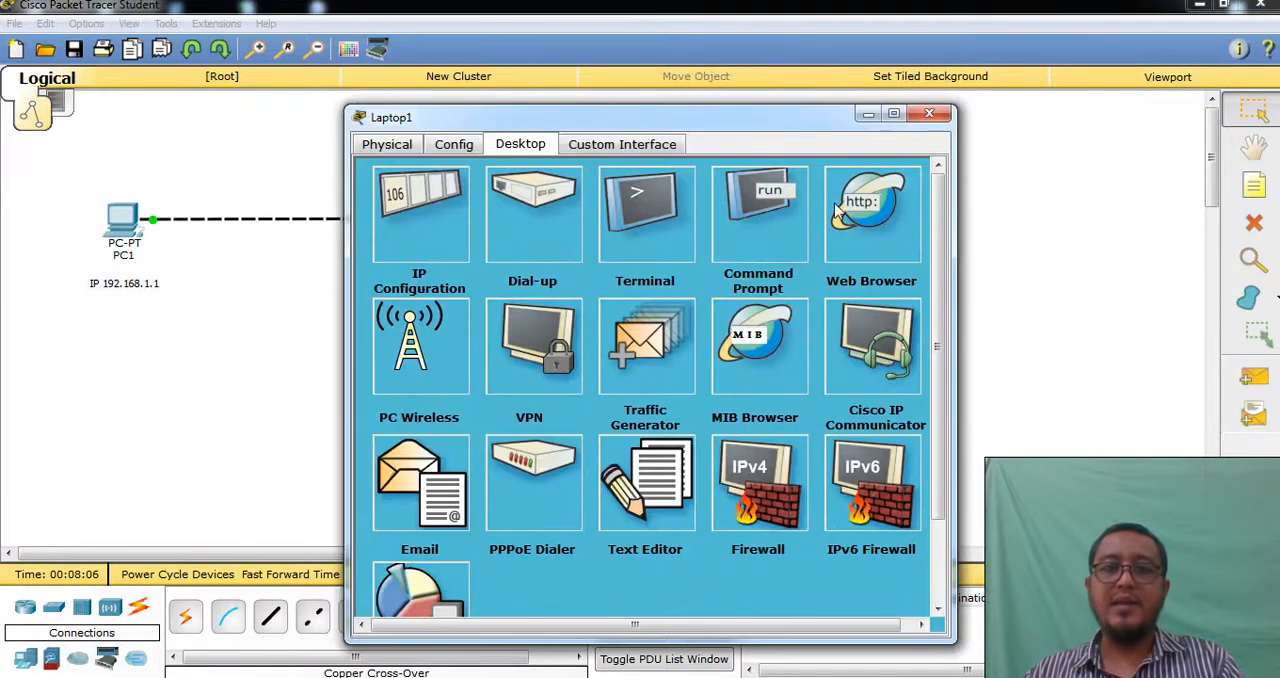
pyautogui.click(763, 226)
pyautogui.write('ping 192.1')
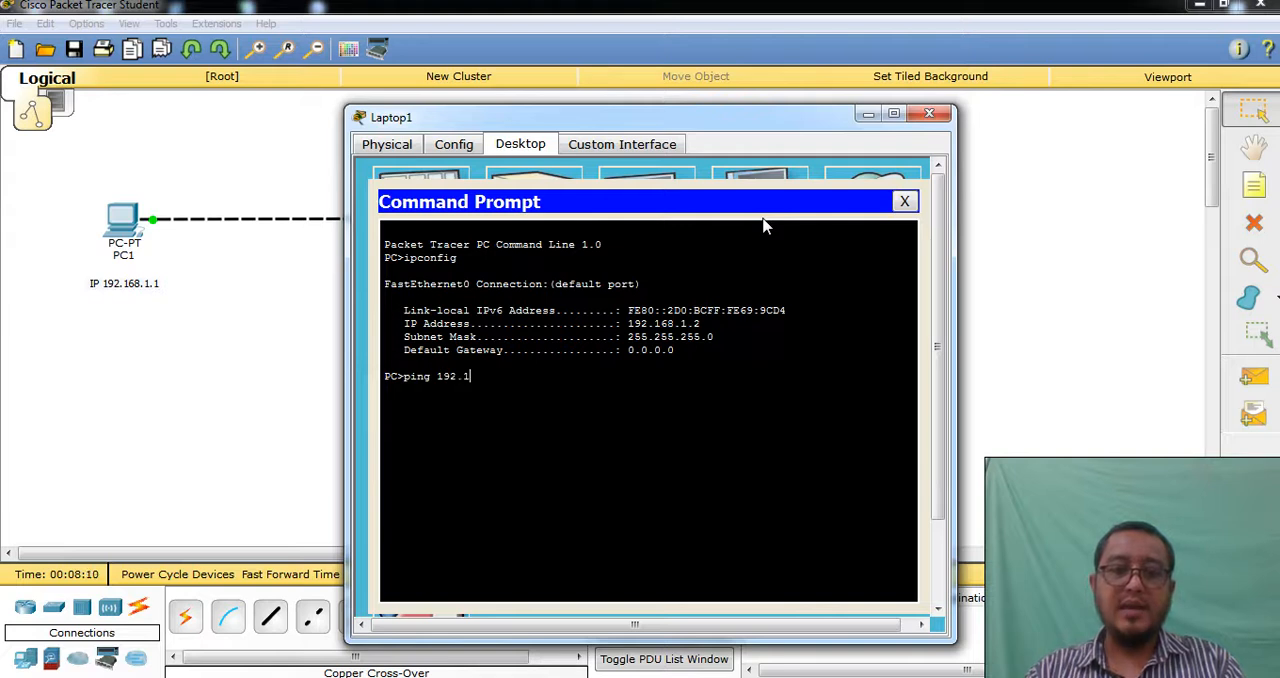
pyautogui.write('68.1.')
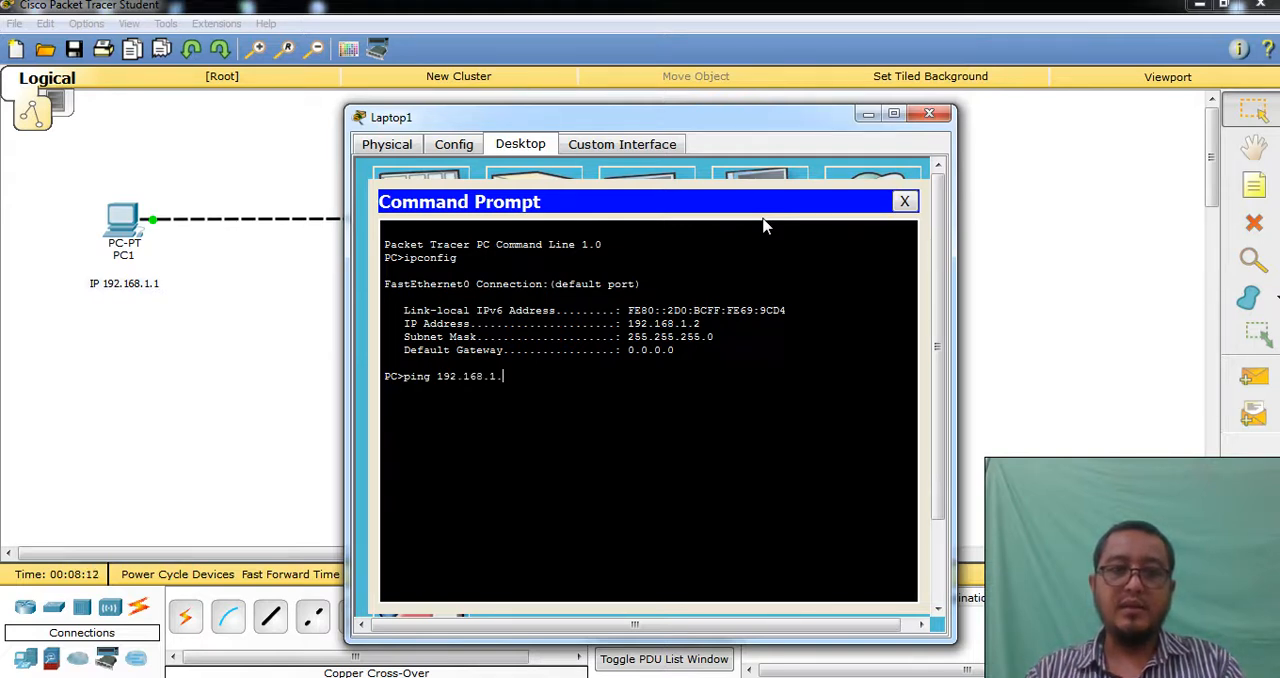
pyautogui.press('Return')
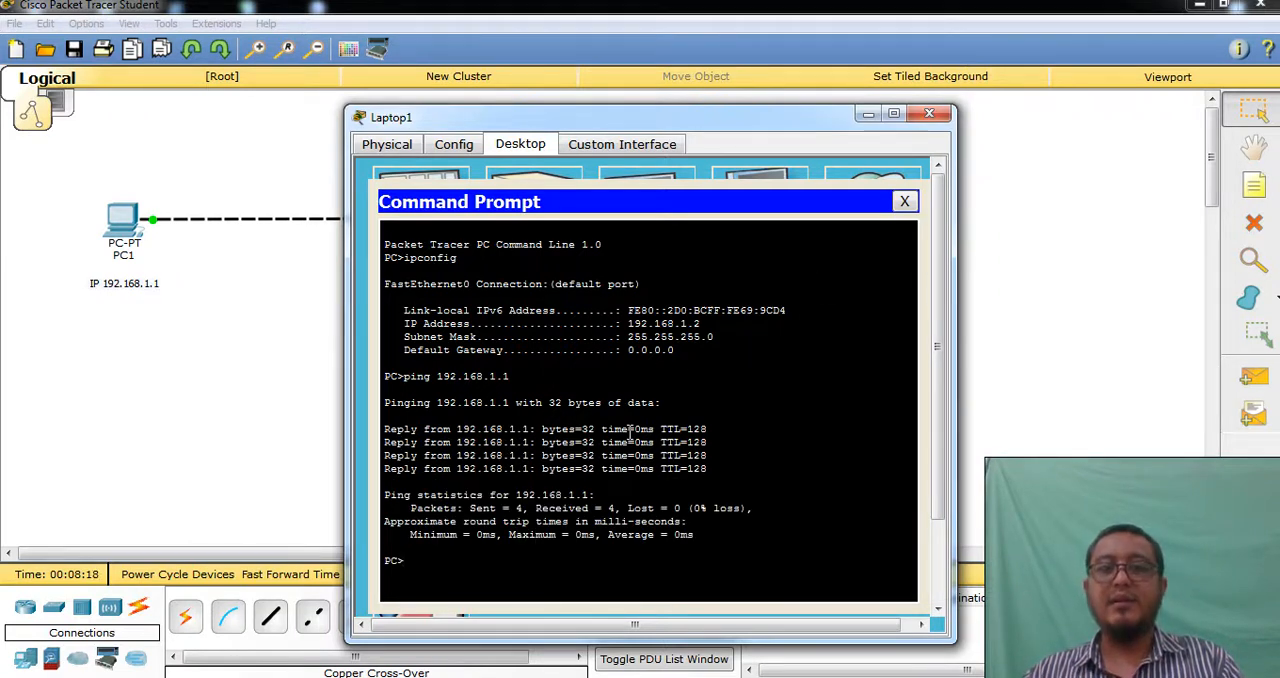
pyautogui.click(929, 116)
# View the program's version information in the About window, and close it
pyautogui.click(272, 26)
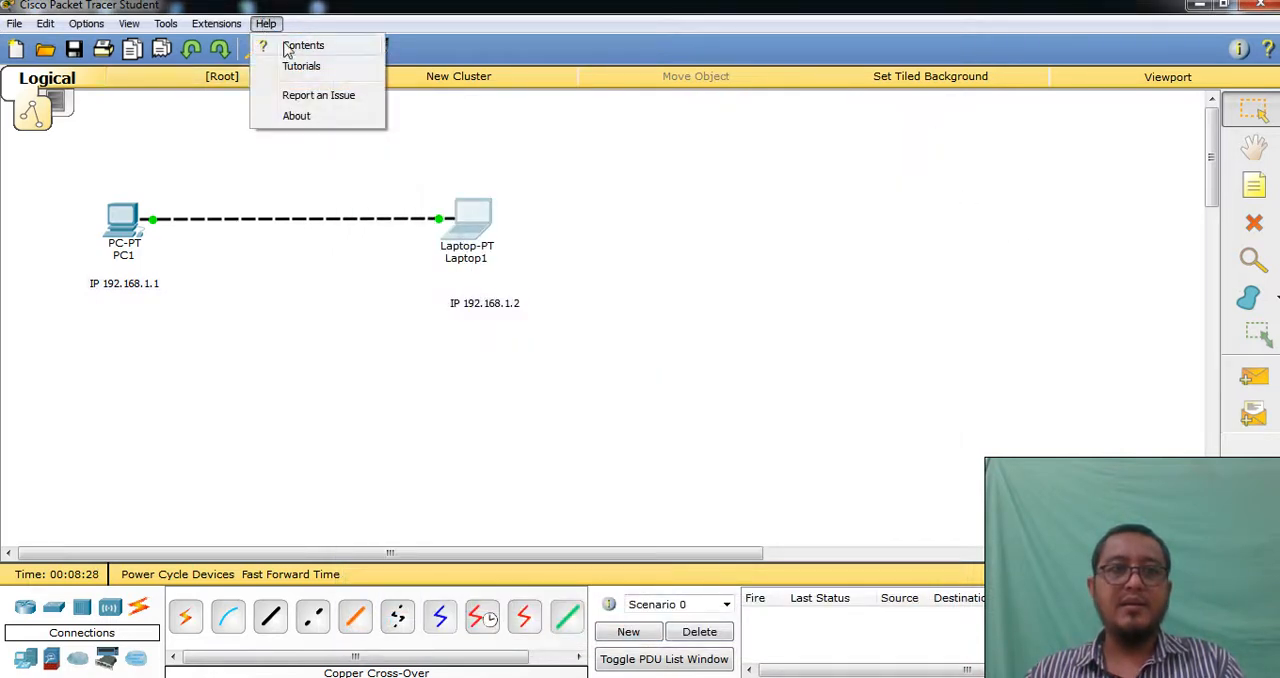
pyautogui.click(345, 116)
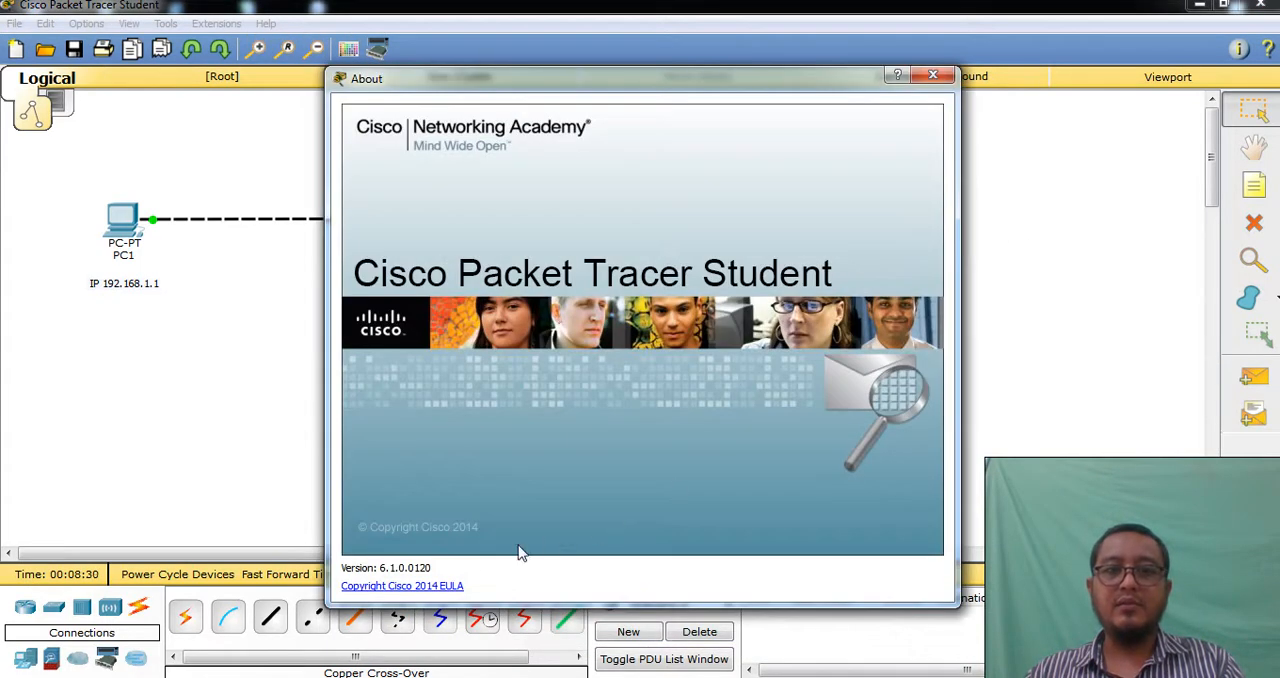
pyautogui.click(932, 75)
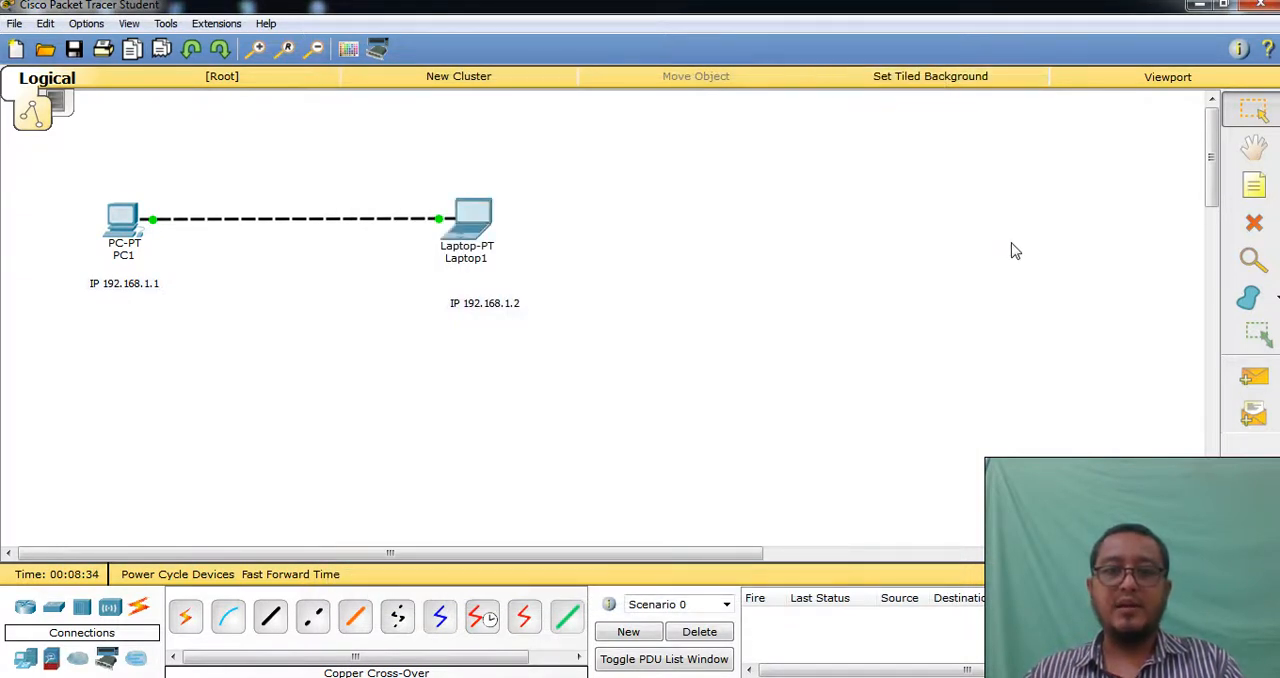